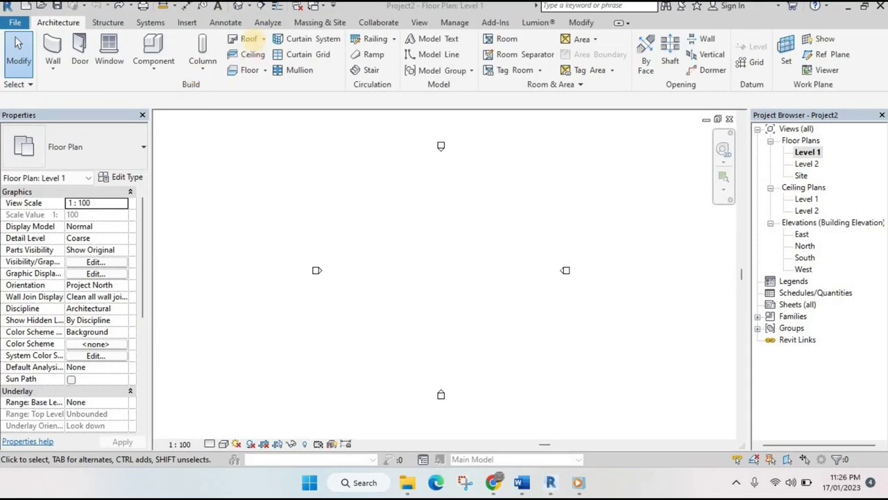
Start the Wall tool on the Level 1 floor plan
{"action": "left_click", "coordinate": [264, 40]}
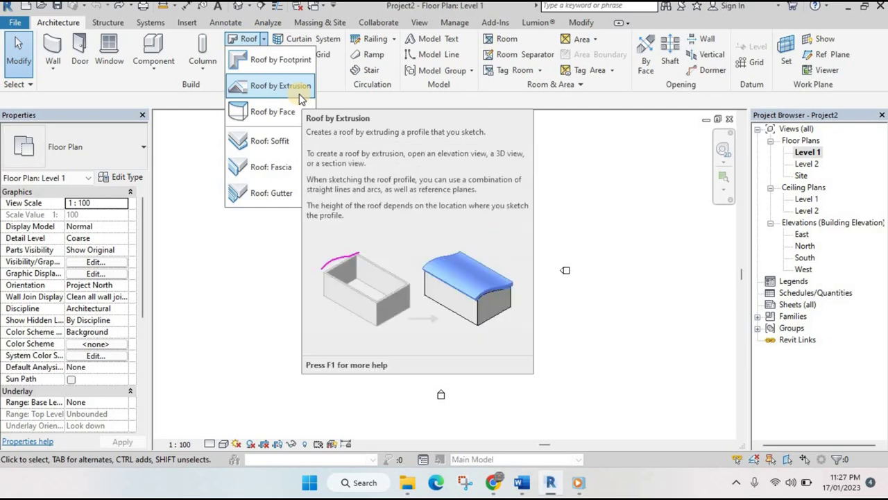
{"action": "left_click", "coordinate": [58, 57]}
{"action": "scroll", "coordinate": [417, 232], "scroll_direction": "up", "scroll_amount": 1}
Draw a 12000 by 14000 rectangle of four Generic 200mm walls in Rectangle mode
{"action": "left_click", "coordinate": [385, 216]}
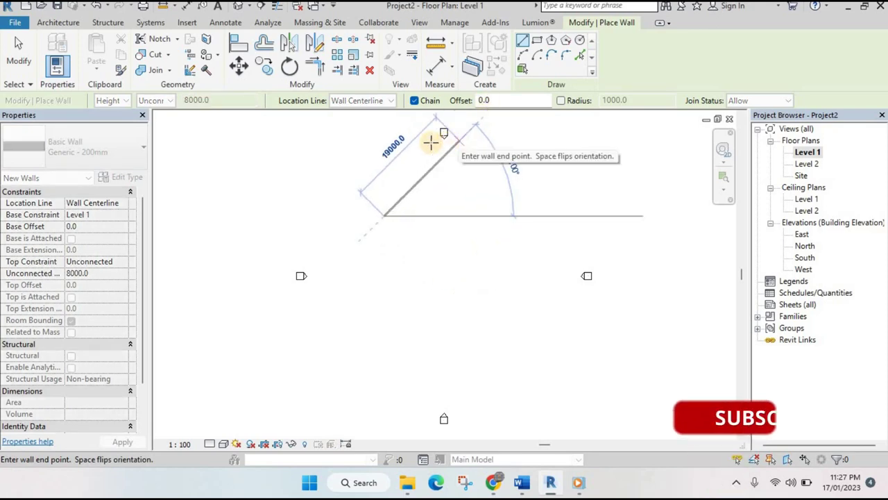
{"action": "key", "text": "Escape"}
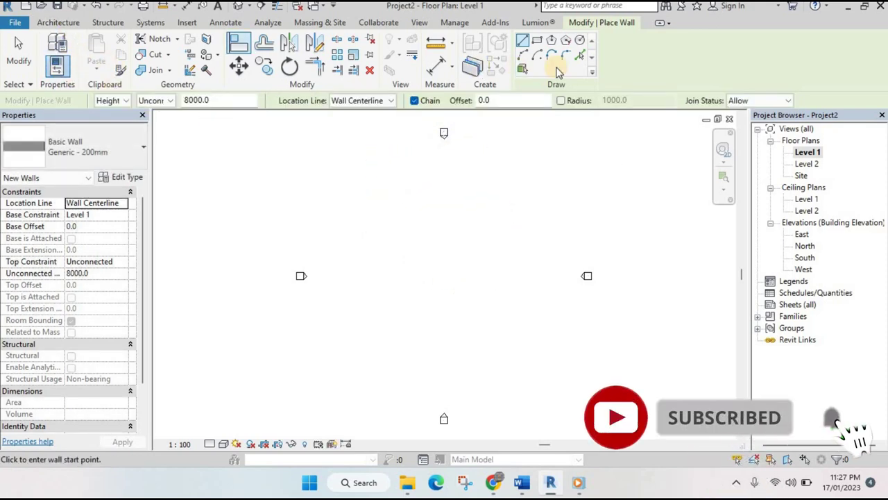
{"action": "left_click", "coordinate": [537, 39]}
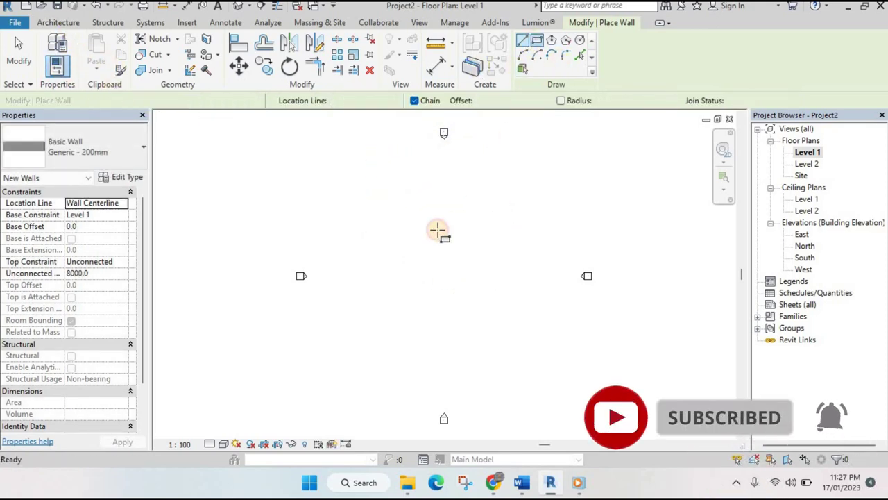
{"action": "left_click", "coordinate": [401, 212]}
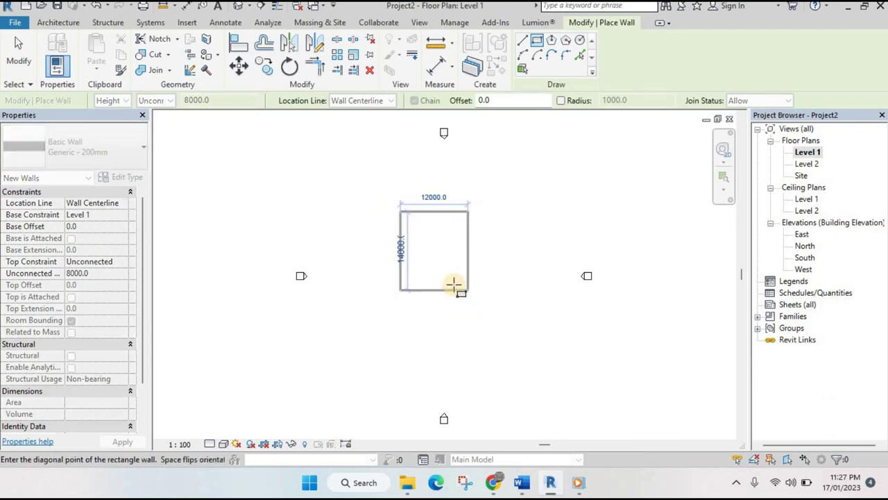
{"action": "left_click", "coordinate": [451, 285]}
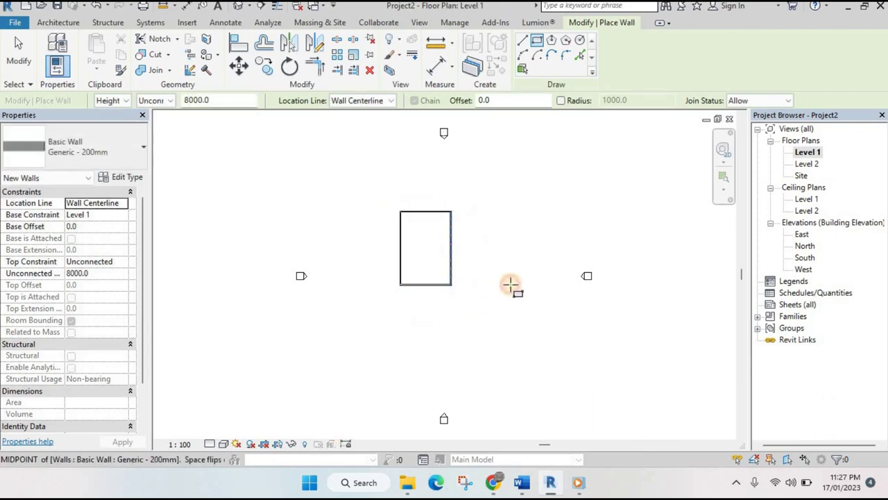
{"action": "scroll", "coordinate": [445, 252], "scroll_direction": "up", "scroll_amount": 2}
{"action": "scroll", "coordinate": [451, 264], "scroll_direction": "up", "scroll_amount": 2}
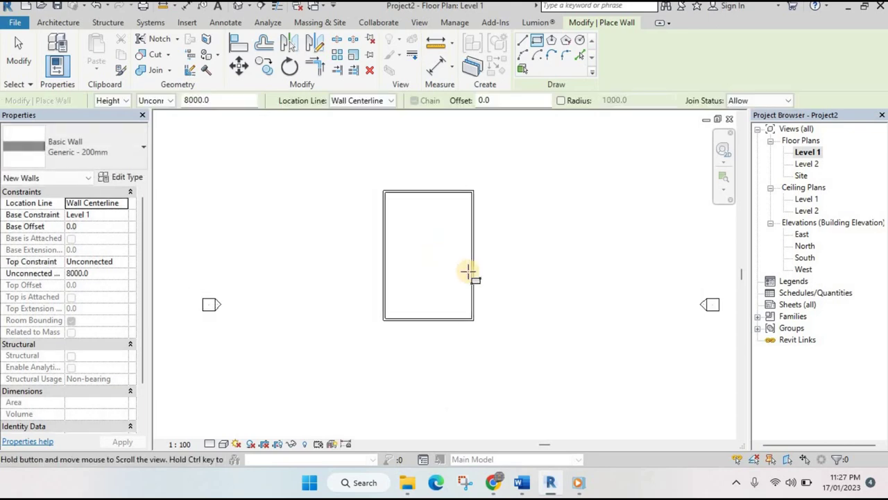
{"action": "key", "text": "Escape"}
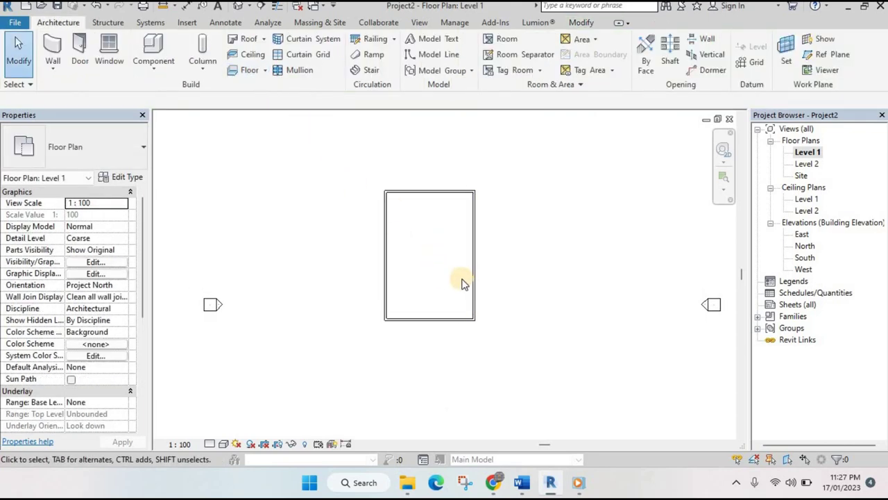
{"action": "scroll", "coordinate": [462, 282], "scroll_direction": "down", "scroll_amount": 2}
{"action": "scroll", "coordinate": [488, 300], "scroll_direction": "down", "scroll_amount": 1}
{"action": "scroll", "coordinate": [506, 235], "scroll_direction": "down", "scroll_amount": 1}
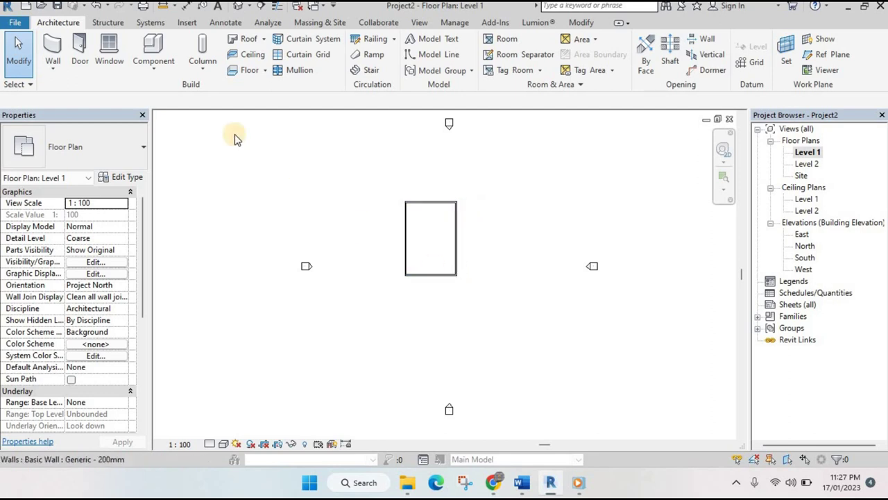
{"action": "scroll", "coordinate": [461, 194], "scroll_direction": "down", "scroll_amount": 1}
{"action": "scroll", "coordinate": [472, 204], "scroll_direction": "down", "scroll_amount": 1}
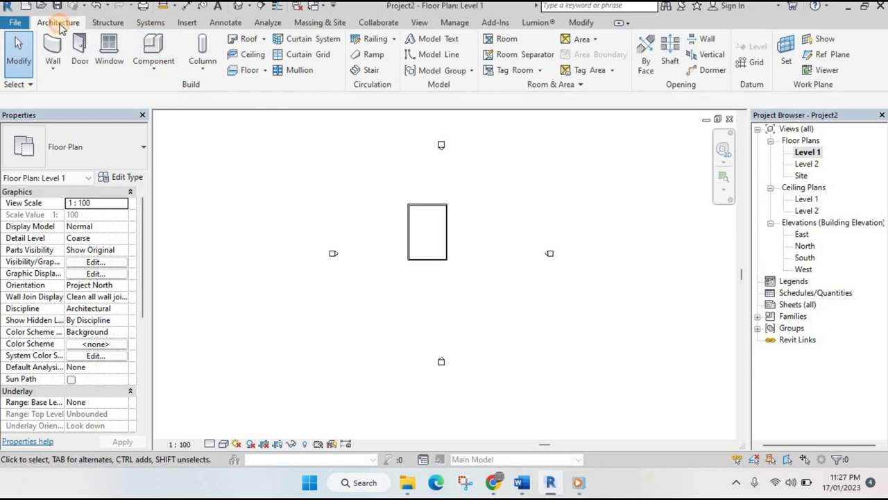
Begin a Roof by Extrusion on the bottom wall's plane and open Elevation: North
{"action": "left_click", "coordinate": [264, 40]}
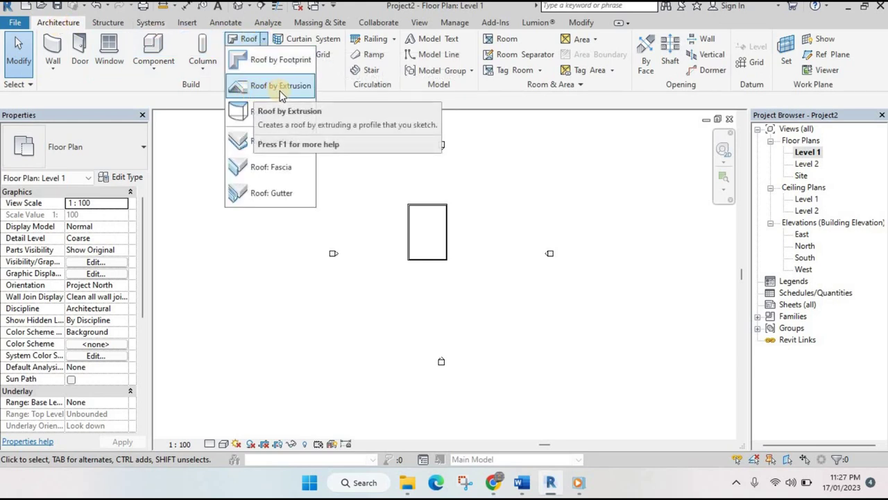
{"action": "left_click", "coordinate": [281, 86]}
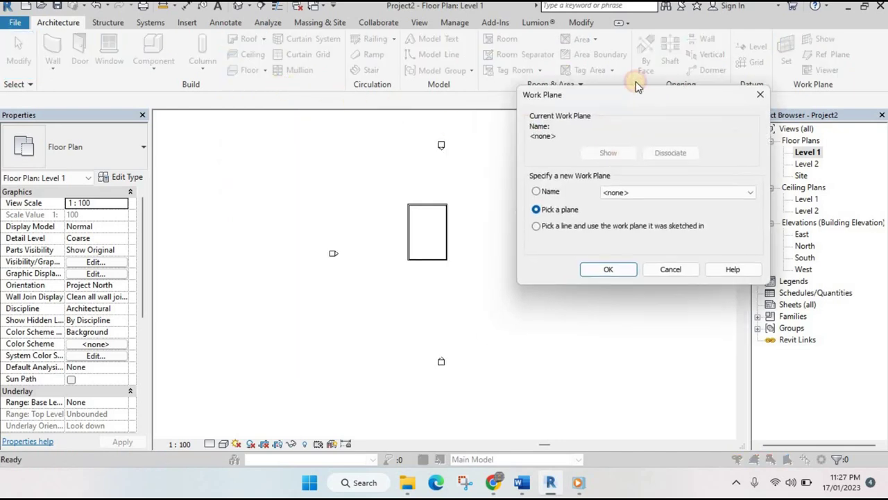
{"action": "left_click_drag", "start_coordinate": [605, 119], "coordinate": [595, 65]}
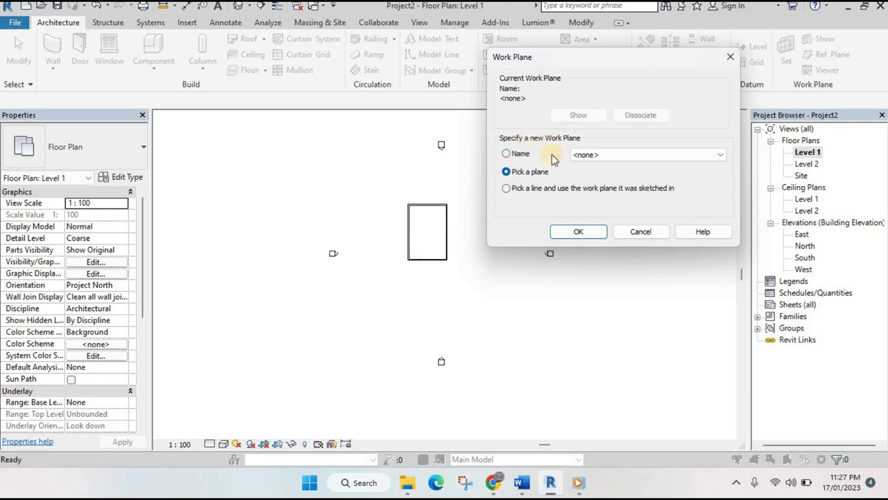
{"action": "left_click", "coordinate": [519, 179]}
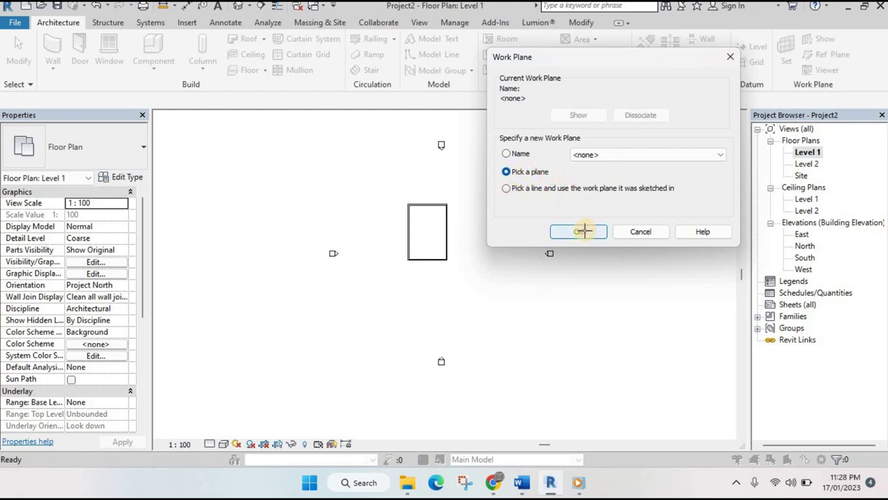
{"action": "left_click", "coordinate": [583, 231]}
{"action": "scroll", "coordinate": [399, 267], "scroll_direction": "up", "scroll_amount": 1}
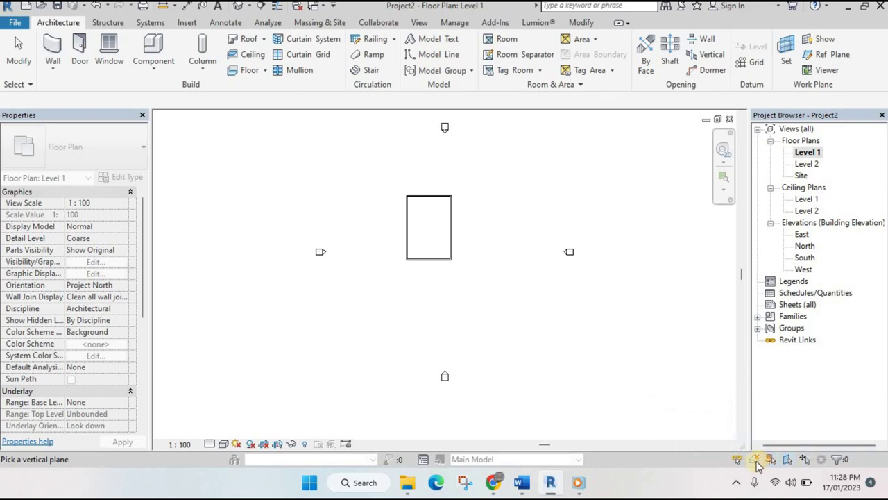
{"action": "double_click", "coordinate": [425, 262]}
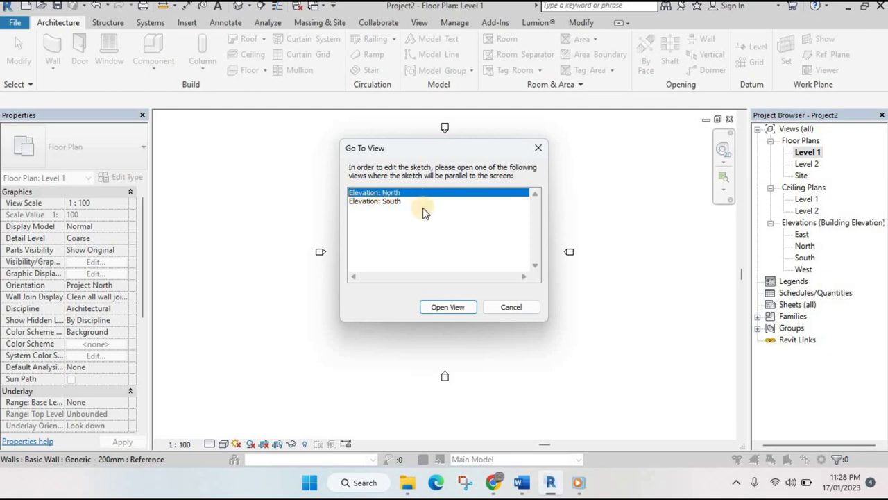
{"action": "left_click", "coordinate": [447, 307]}
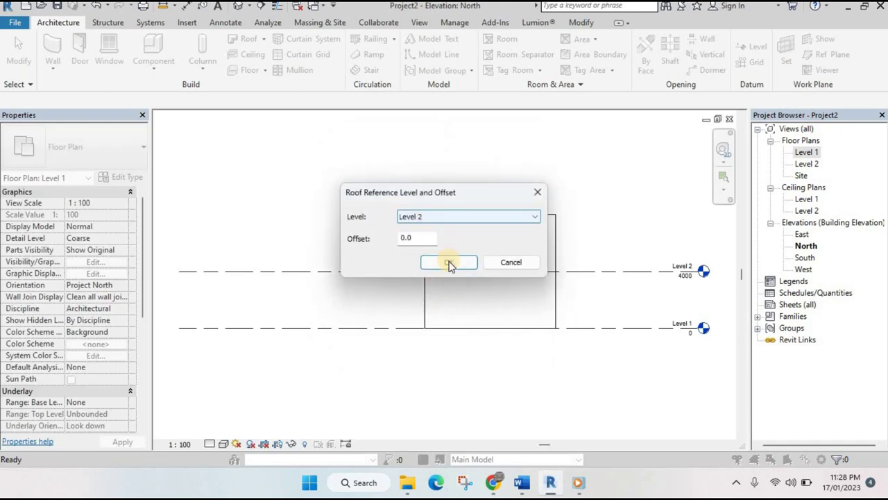
Reference the roof to Level 2 at 0 offset and sketch a two-arc wavy profile
{"action": "left_click", "coordinate": [449, 264]}
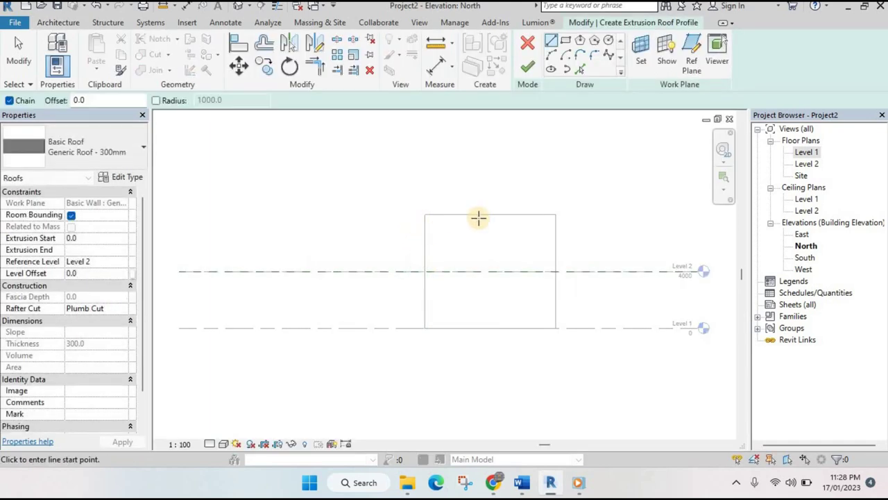
{"action": "middle_click_drag", "start_coordinate": [576, 255], "coordinate": [559, 279]}
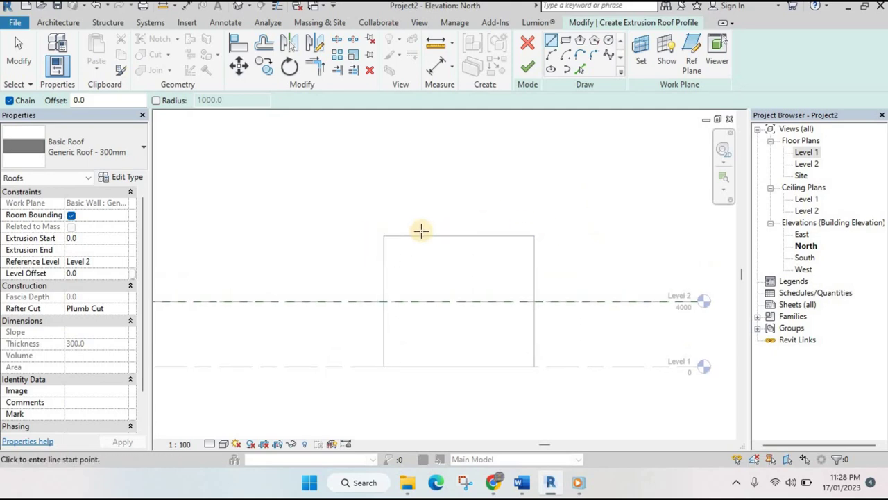
{"action": "left_click", "coordinate": [346, 236]}
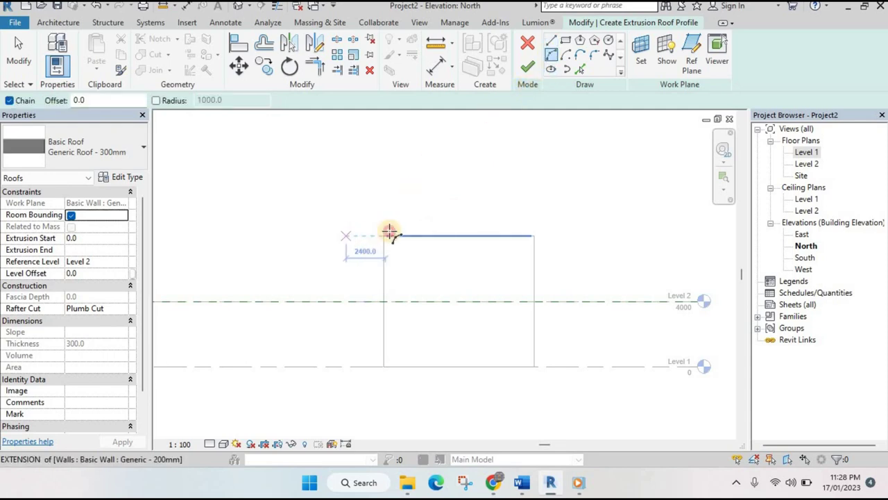
{"action": "left_click", "coordinate": [435, 236]}
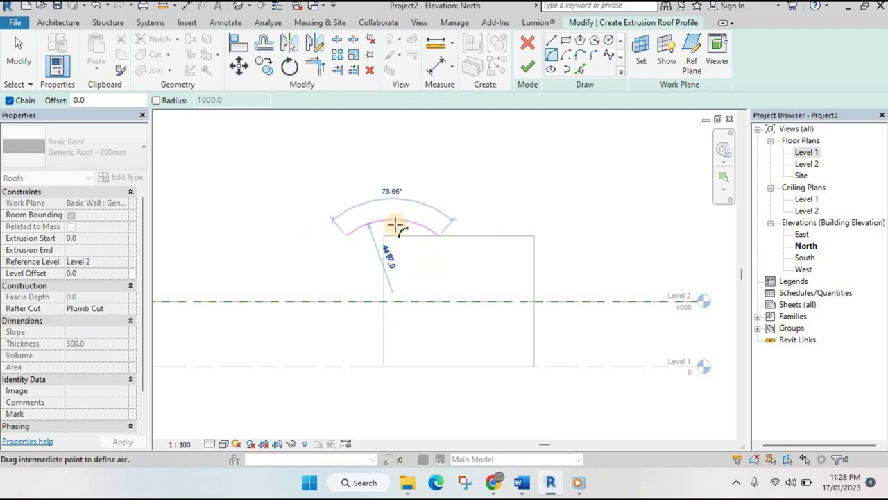
{"action": "left_click", "coordinate": [392, 243]}
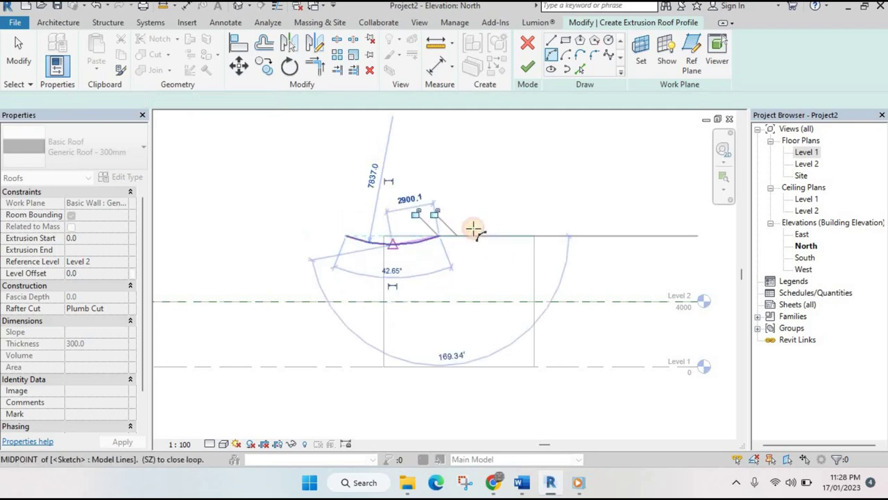
{"action": "left_click", "coordinate": [555, 213]}
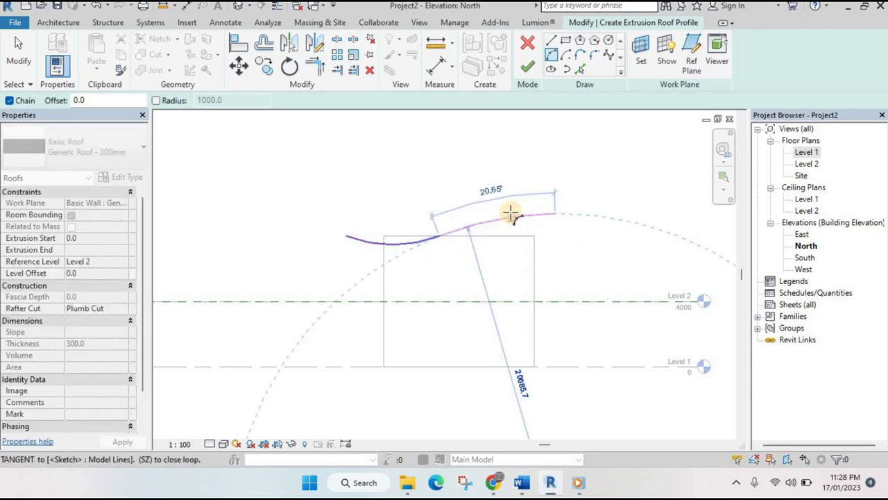
{"action": "left_click", "coordinate": [510, 213]}
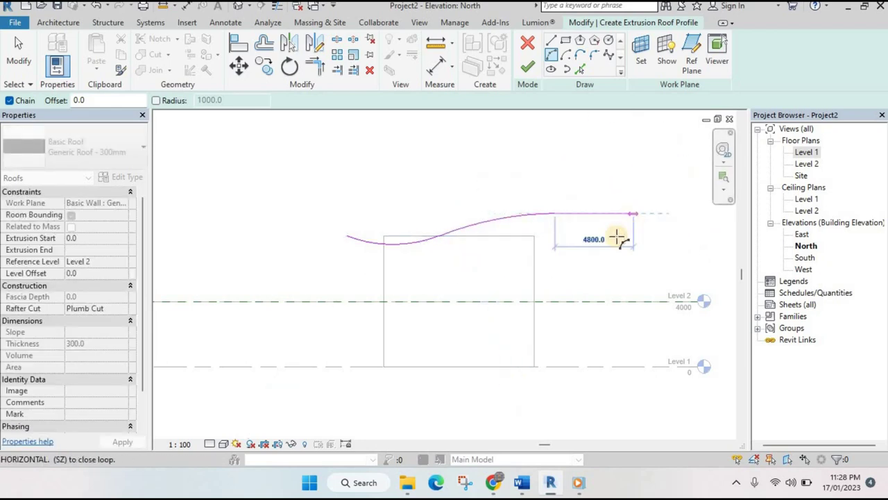
{"action": "key", "text": "Escape"}
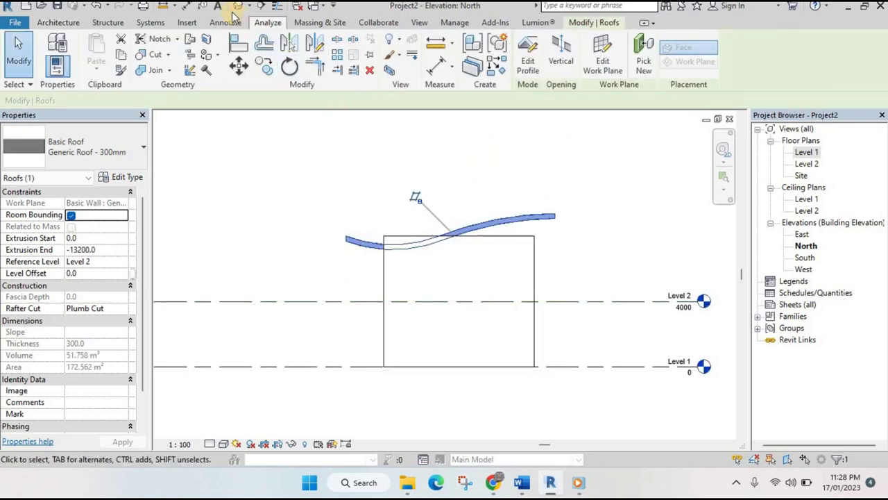
Show the 3D view in Consistent Colors and orbit to see the box's right side
{"action": "left_click", "coordinate": [237, 9]}
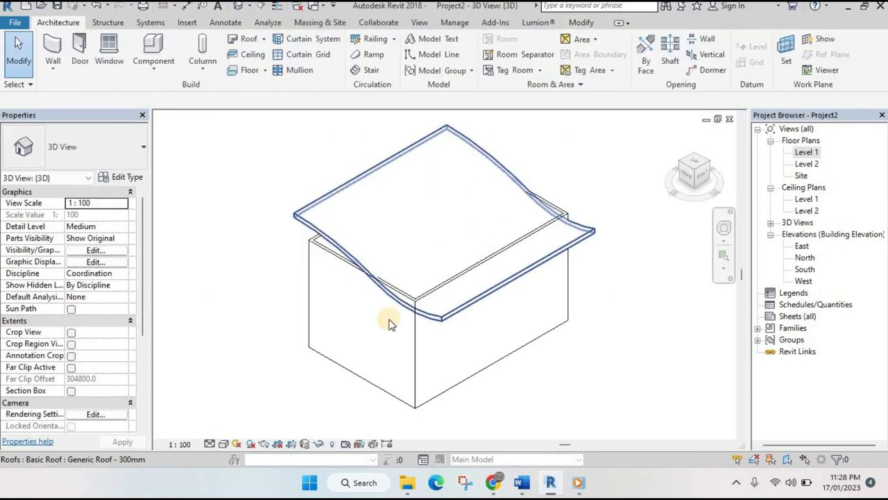
{"action": "left_click", "coordinate": [223, 444]}
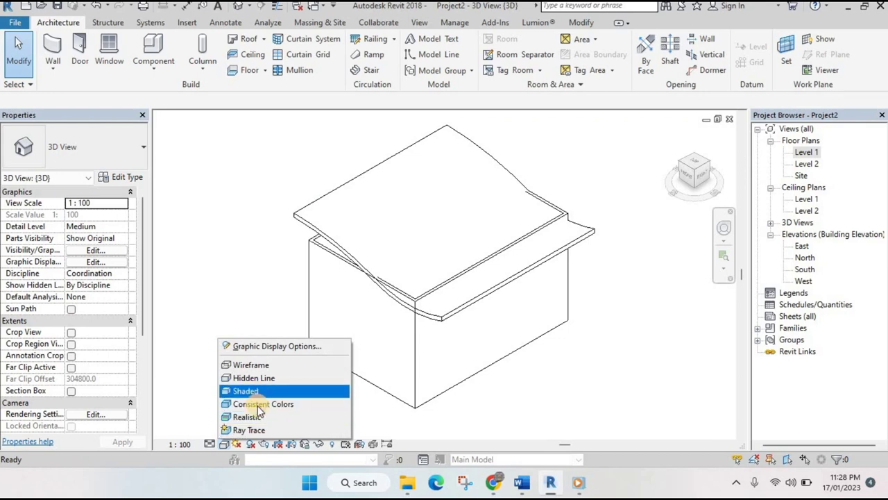
{"action": "left_click", "coordinate": [257, 404]}
{"action": "scroll", "coordinate": [467, 316], "scroll_direction": "up", "scroll_amount": 2}
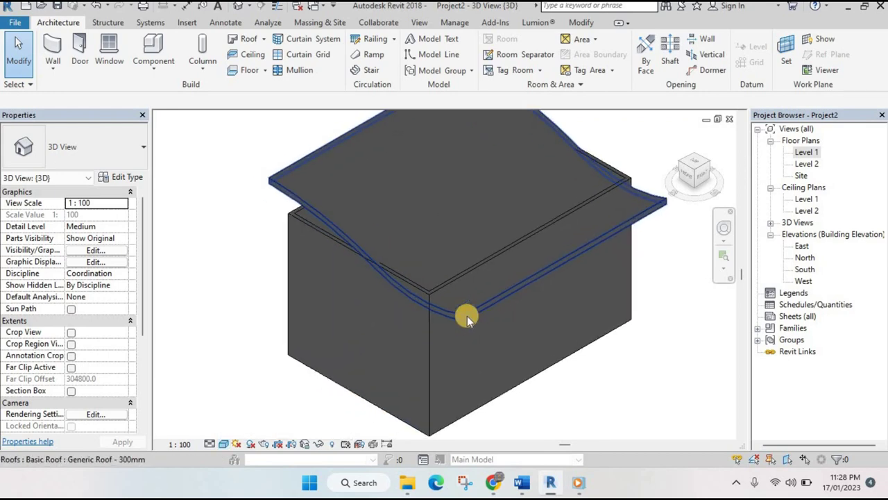
{"action": "mouse_move", "coordinate": [452, 312]}
{"action": "middle_mouse_down", "text": "shift"}
{"action": "mouse_move", "coordinate": [486, 216]}
{"action": "mouse_move", "coordinate": [484, 267]}
{"action": "mouse_move", "coordinate": [470, 228]}
{"action": "mouse_move", "coordinate": [526, 208]}
{"action": "middle_mouse_up", "text": "shift"}
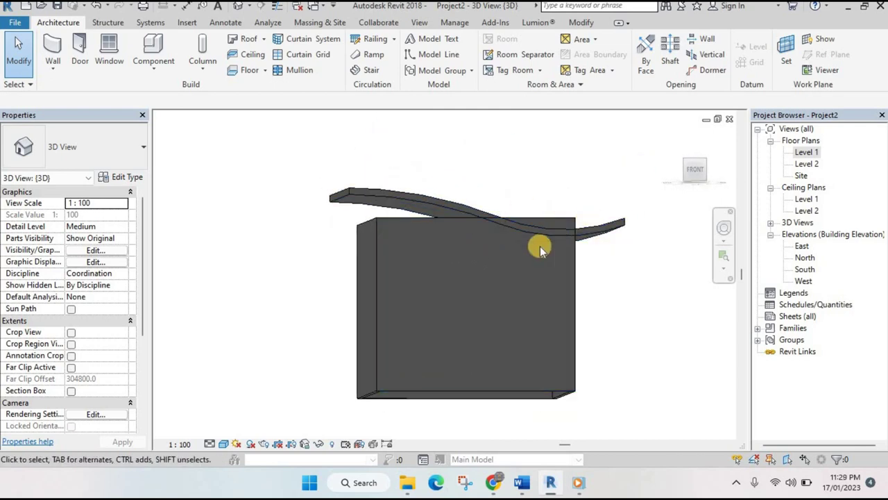
{"action": "mouse_move", "coordinate": [539, 246]}
{"action": "middle_mouse_down", "text": "shift"}
{"action": "mouse_move", "coordinate": [508, 314]}
{"action": "mouse_move", "coordinate": [519, 278]}
{"action": "mouse_move", "coordinate": [386, 294]}
{"action": "mouse_move", "coordinate": [555, 283]}
{"action": "mouse_move", "coordinate": [418, 269]}
{"action": "middle_mouse_up", "text": "shift"}
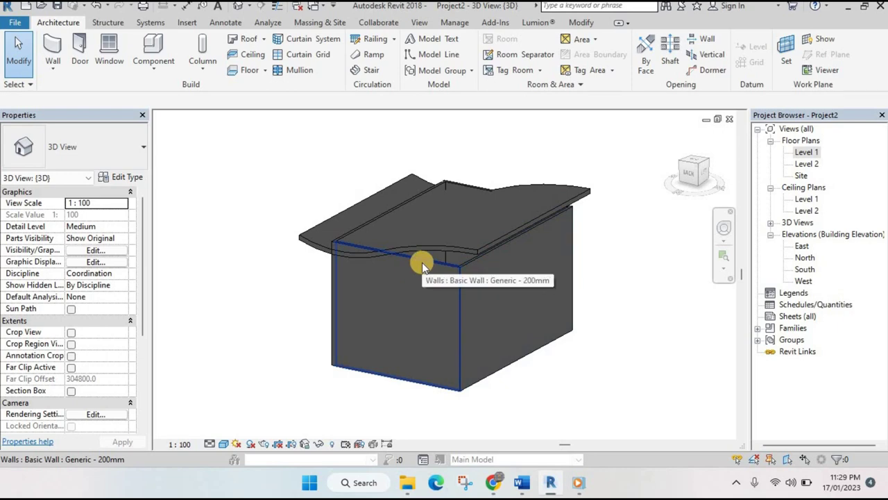
Attach the tops of the four-wall chain to the wavy roof
{"action": "key", "text": "Tab"}
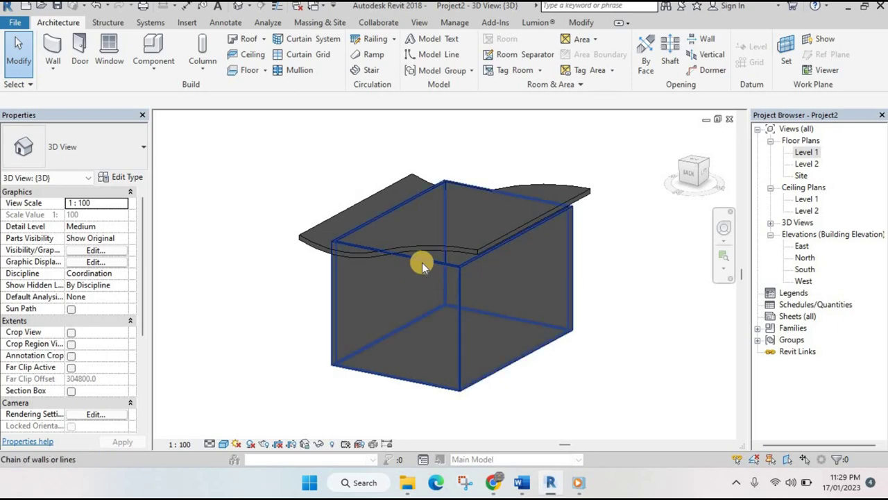
{"action": "left_click", "coordinate": [423, 266]}
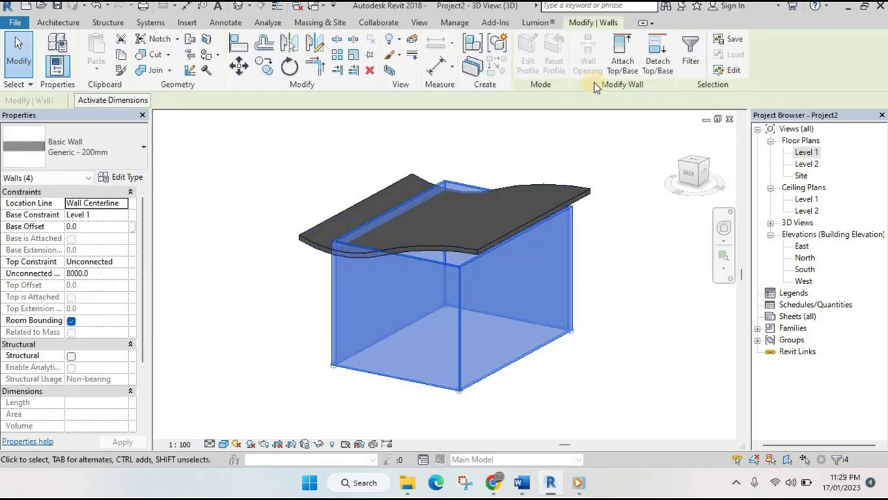
{"action": "left_click", "coordinate": [623, 56]}
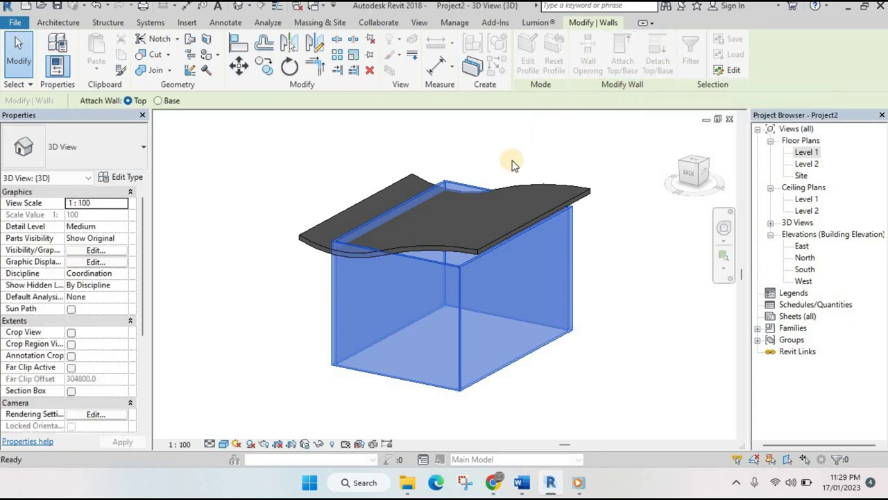
{"action": "left_click", "coordinate": [463, 247]}
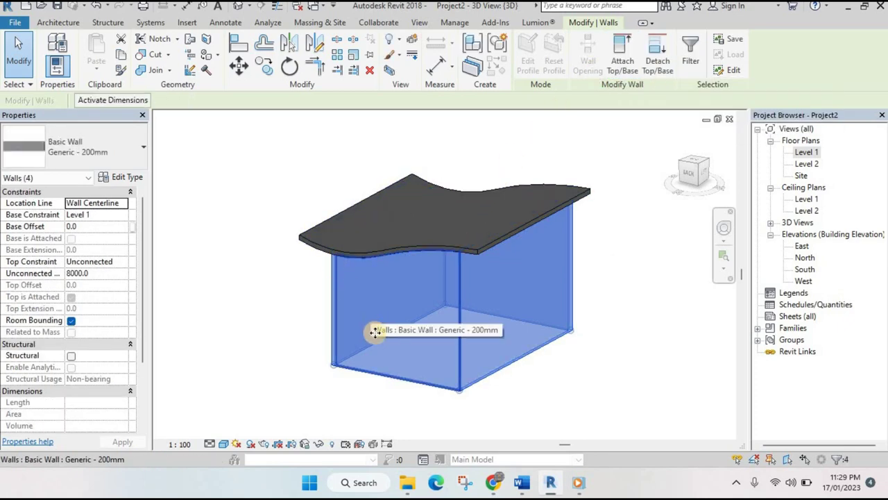
{"action": "key", "text": "Escape"}
Preview the model in Realistic, then Consistent Colors, and orbit to a near-front view
{"action": "left_click", "coordinate": [222, 443]}
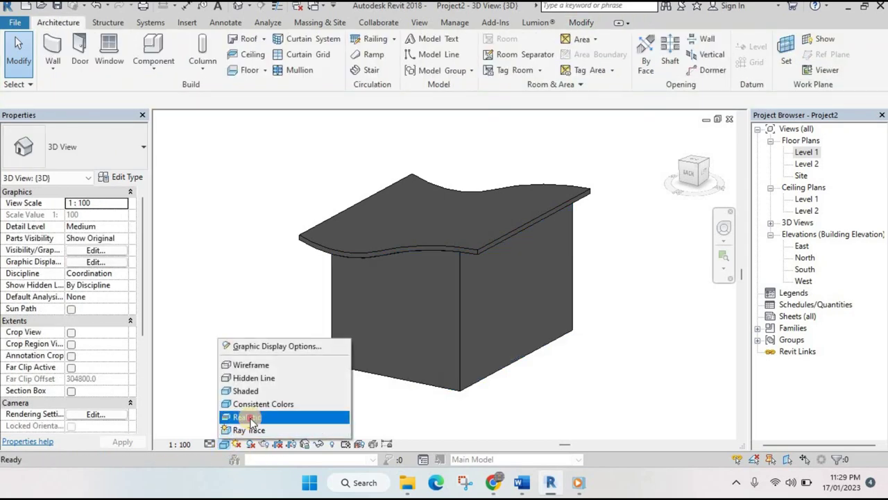
{"action": "left_click", "coordinate": [250, 416]}
{"action": "scroll", "coordinate": [432, 264], "scroll_direction": "up", "scroll_amount": 2}
{"action": "scroll", "coordinate": [440, 254], "scroll_direction": "up", "scroll_amount": 1}
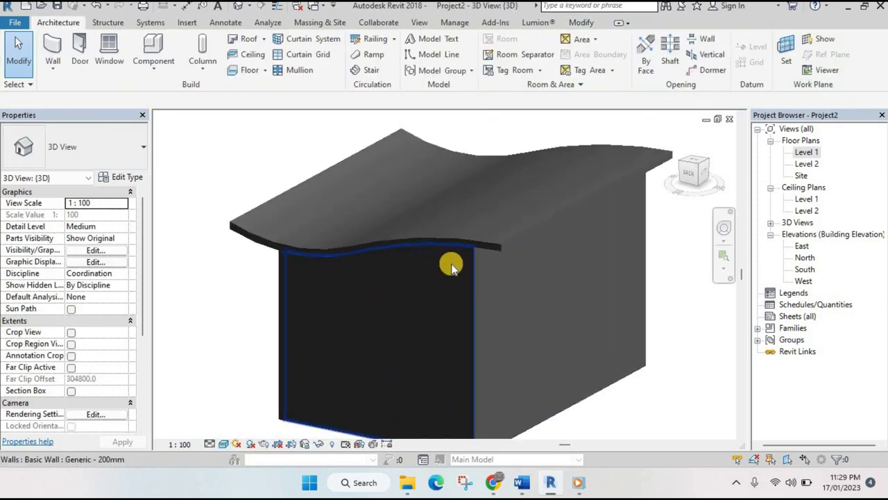
{"action": "left_click", "coordinate": [224, 443]}
{"action": "left_click", "coordinate": [254, 403]}
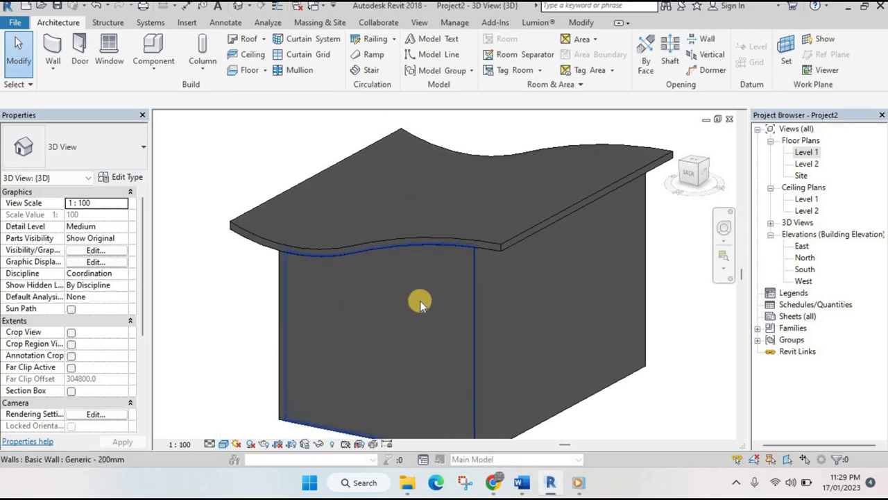
{"action": "mouse_move", "coordinate": [439, 281]}
{"action": "middle_mouse_down", "text": "shift"}
{"action": "mouse_move", "coordinate": [539, 248]}
{"action": "mouse_move", "coordinate": [521, 185]}
{"action": "mouse_move", "coordinate": [488, 213]}
{"action": "mouse_move", "coordinate": [469, 252]}
{"action": "mouse_move", "coordinate": [500, 241]}
{"action": "middle_mouse_up", "text": "shift"}
Stretch the roof's ends so its extrusion runs from 1203.3 to -16730.9
{"action": "left_click", "coordinate": [501, 241]}
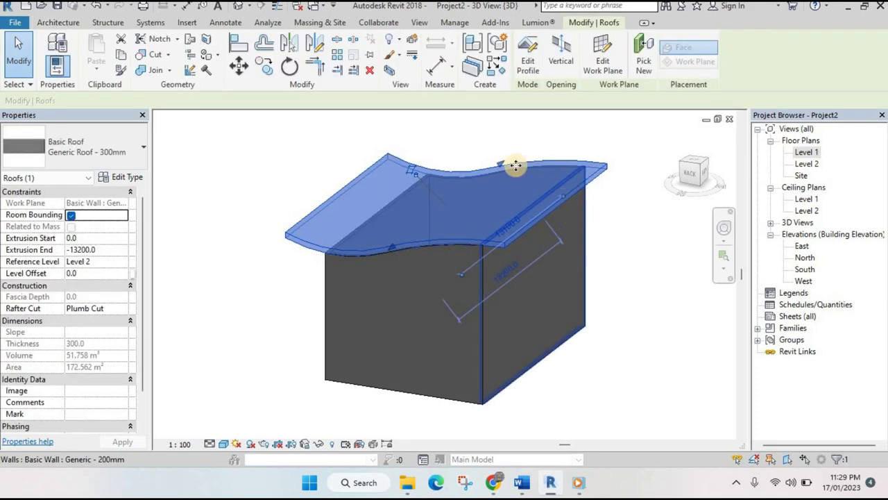
{"action": "mouse_move", "coordinate": [387, 252]}
{"action": "left_mouse_down"}
{"action": "mouse_move", "coordinate": [338, 291]}
{"action": "mouse_move", "coordinate": [363, 297]}
{"action": "mouse_move", "coordinate": [359, 268]}
{"action": "mouse_move", "coordinate": [338, 288]}
{"action": "mouse_move", "coordinate": [353, 278]}
{"action": "left_mouse_up"}
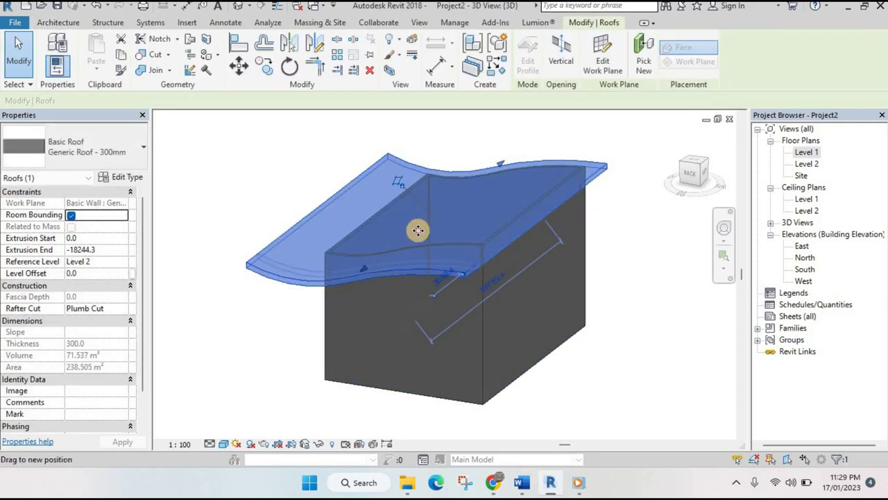
{"action": "left_click_drag", "start_coordinate": [500, 170], "coordinate": [535, 165]}
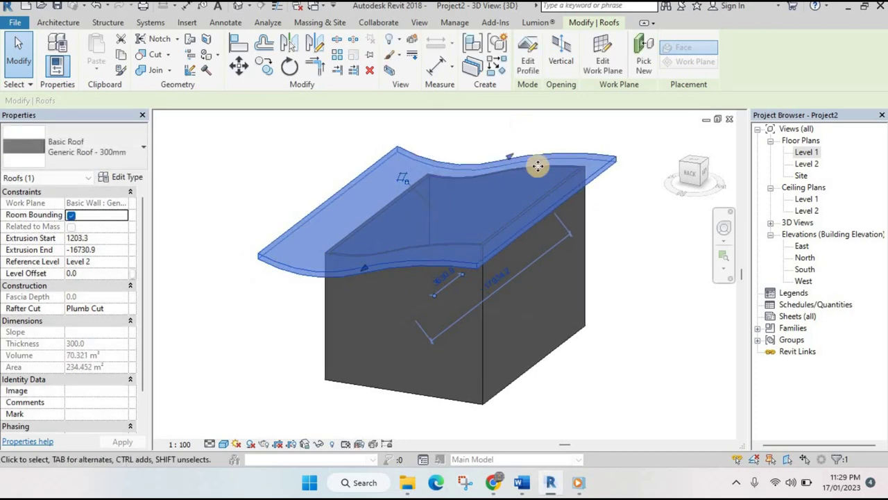
{"action": "left_click", "coordinate": [663, 182]}
From the Level 2 plan, start a Roof by Extrusion on the front wall, Level 2 offset 0
{"action": "double_click", "coordinate": [807, 164]}
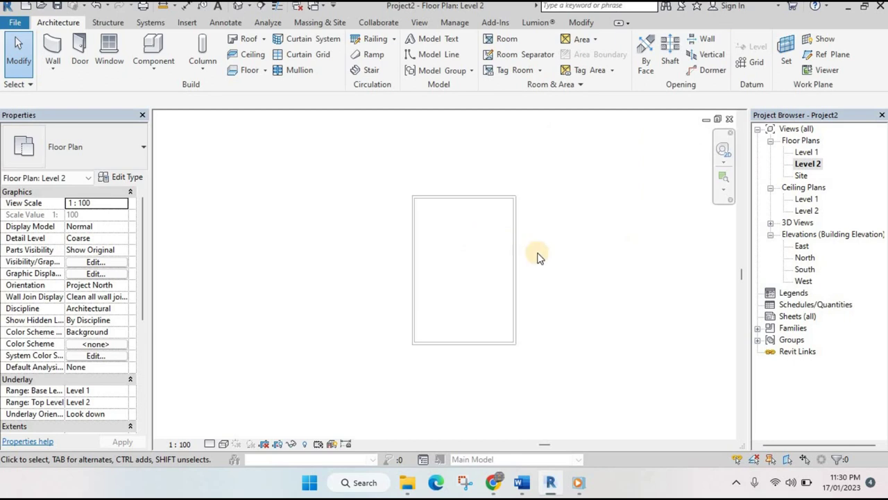
{"action": "middle_click_drag", "start_coordinate": [571, 275], "coordinate": [555, 277]}
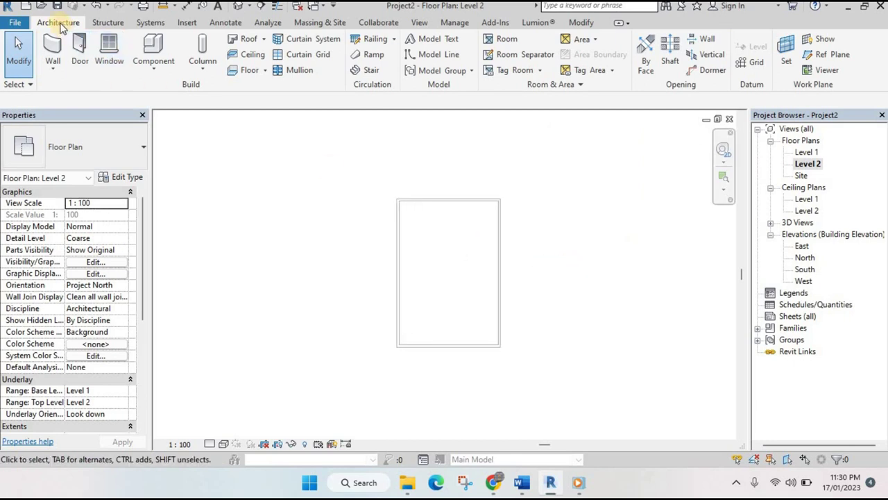
{"action": "left_click", "coordinate": [263, 39]}
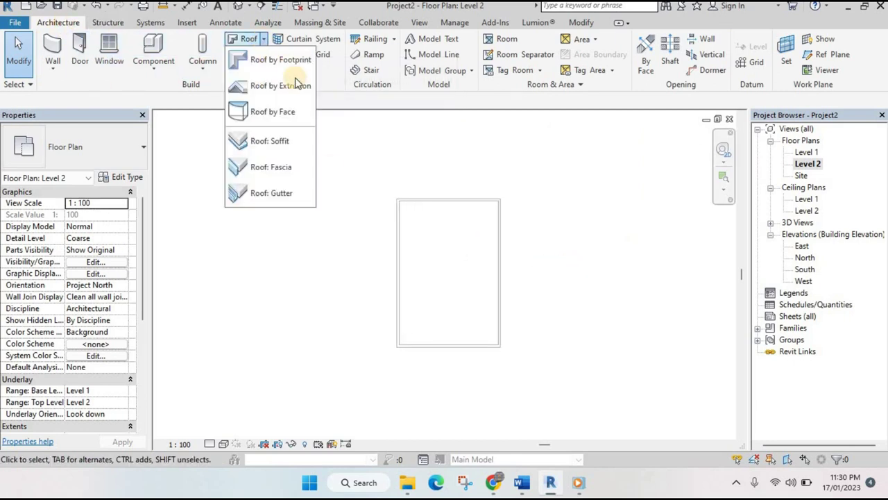
{"action": "left_click", "coordinate": [262, 87]}
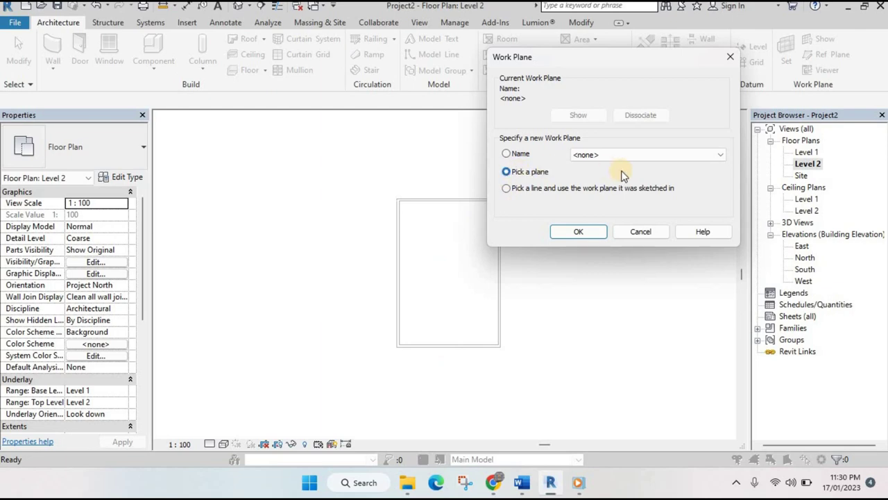
{"action": "left_click", "coordinate": [571, 234]}
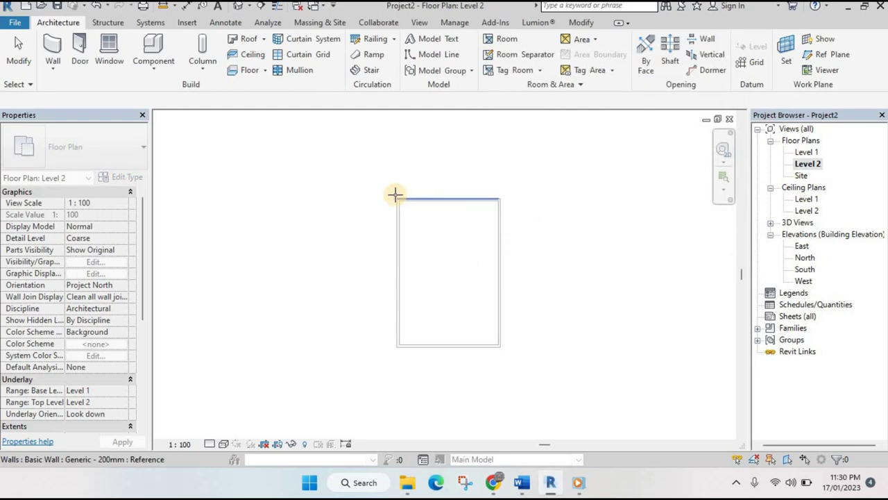
{"action": "left_click", "coordinate": [438, 347]}
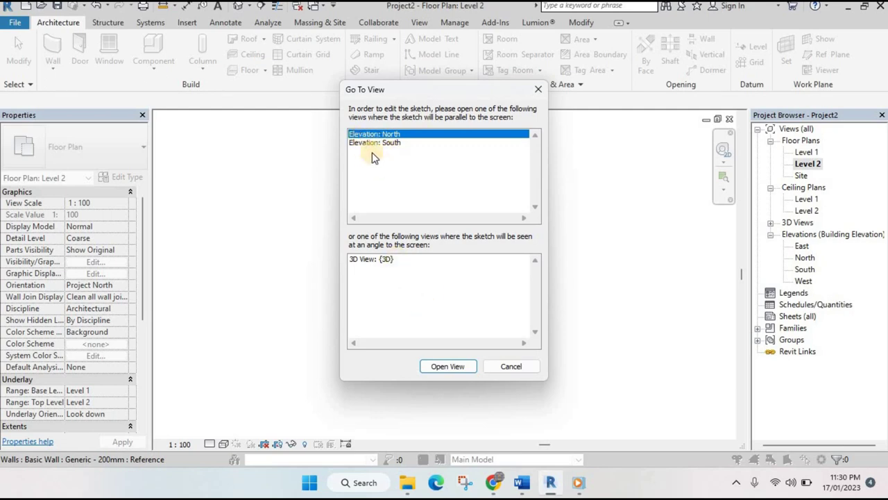
{"action": "left_click", "coordinate": [451, 368]}
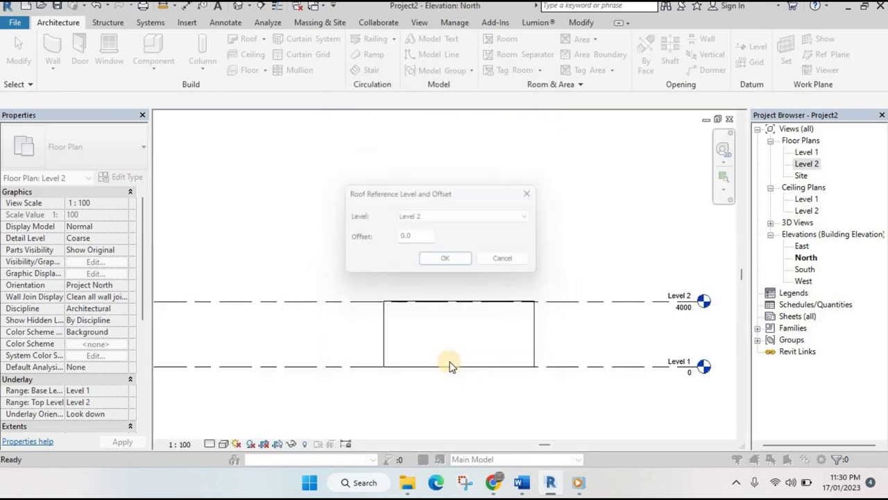
{"action": "left_click", "coordinate": [446, 264]}
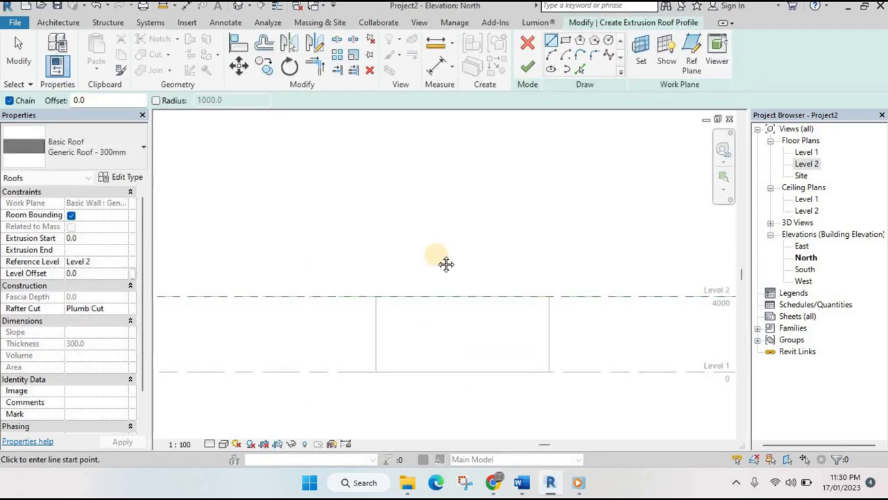
Sketch a start-end-radius arc from the box's top-left corner past its right side
{"action": "middle_click_drag", "start_coordinate": [447, 261], "coordinate": [426, 204]}
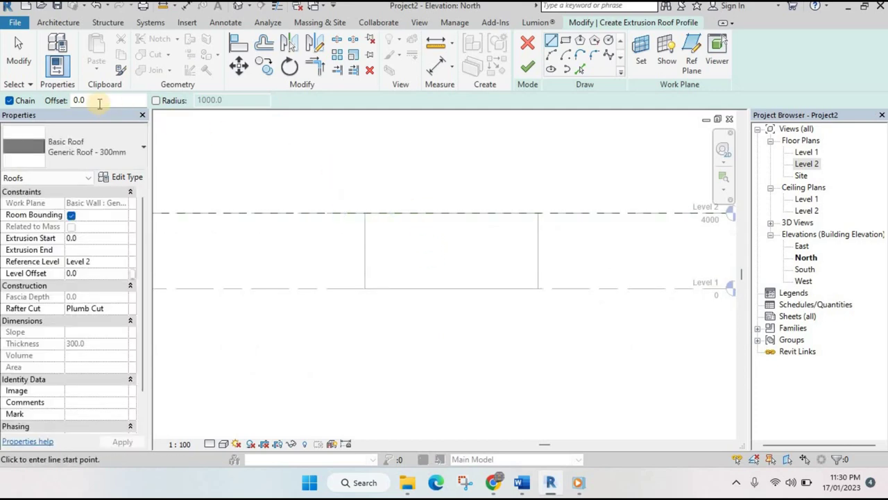
{"action": "double_click", "coordinate": [76, 100]}
{"action": "type", "text": "700"}
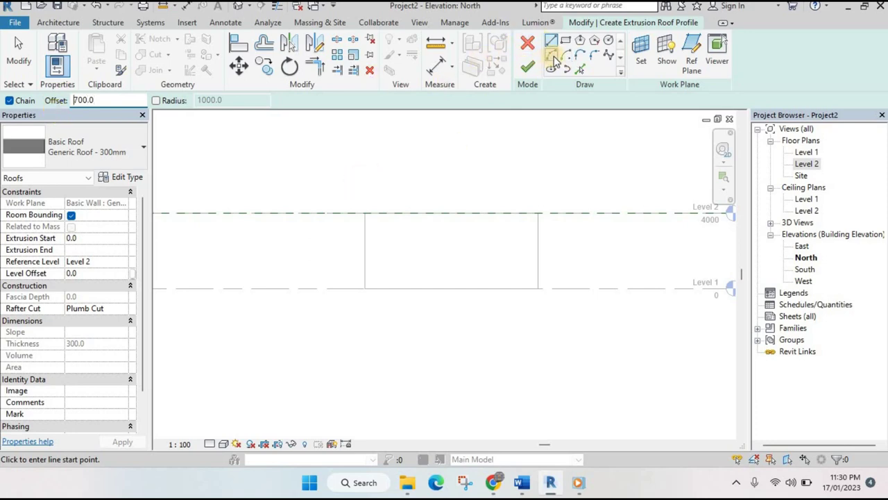
{"action": "left_click", "coordinate": [553, 56]}
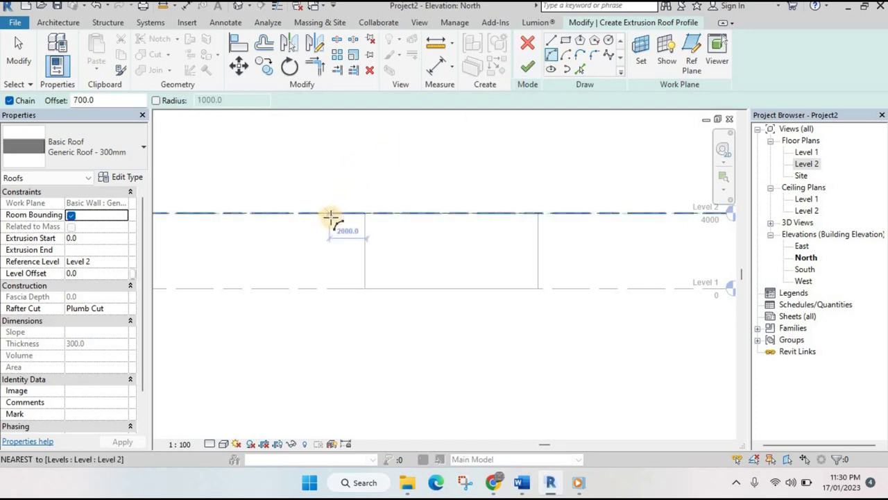
{"action": "scroll", "coordinate": [332, 217], "scroll_direction": "up", "scroll_amount": 1}
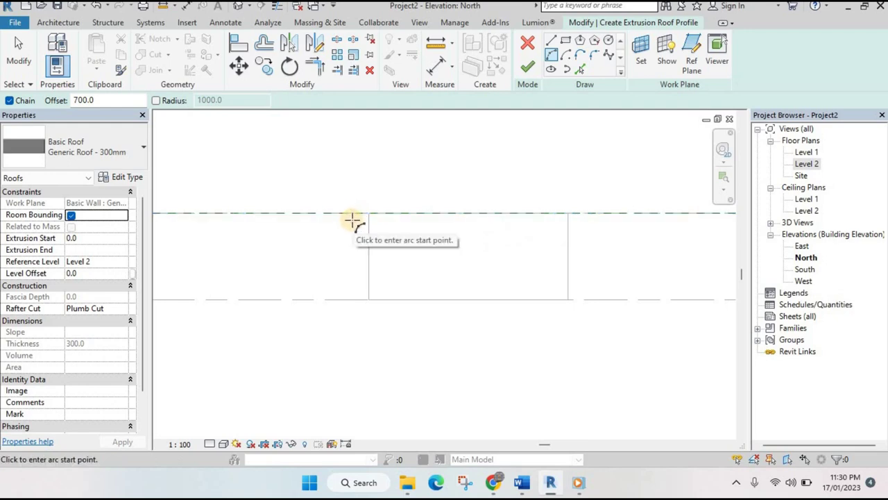
{"action": "left_click", "coordinate": [352, 218]}
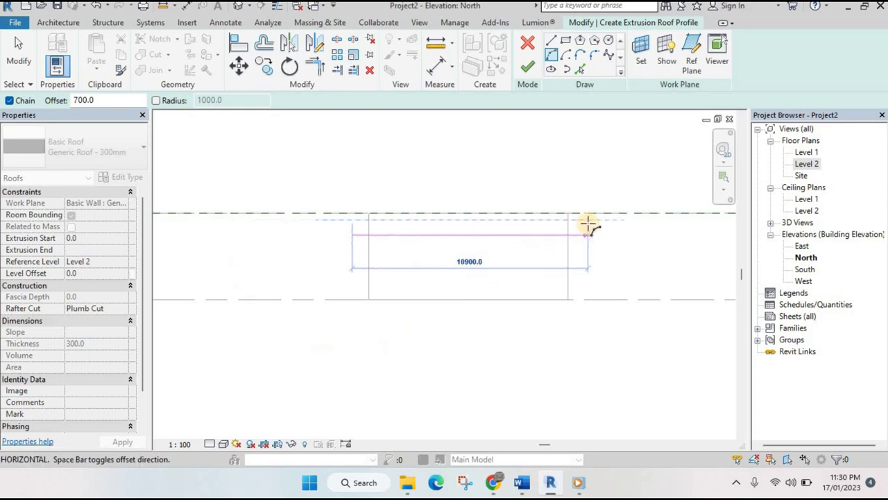
{"action": "left_click", "coordinate": [587, 222]}
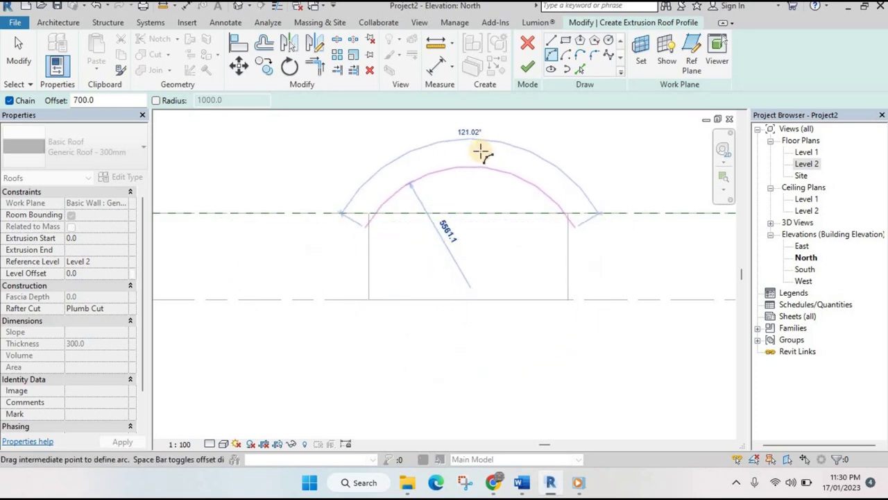
{"action": "left_click", "coordinate": [481, 152]}
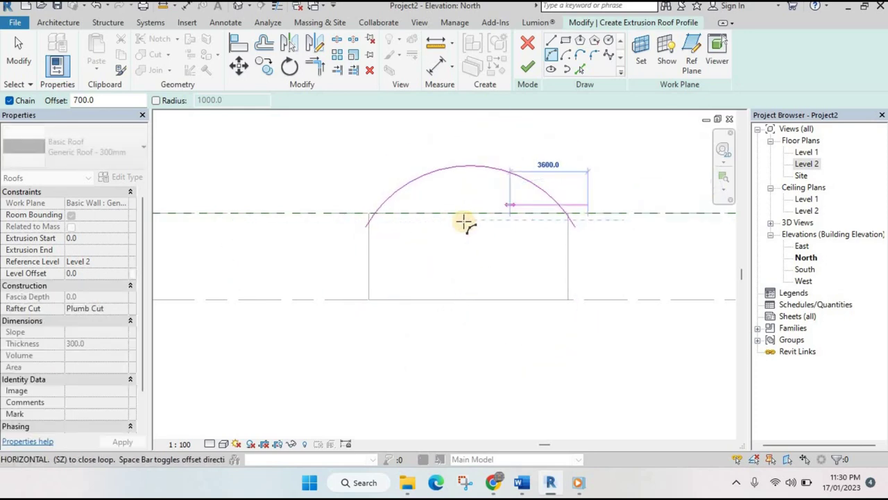
{"action": "key", "text": "Escape"}
Nudge the arc slightly down and finish the sketch into an extruded roof
{"action": "scroll", "coordinate": [412, 194], "scroll_direction": "up", "scroll_amount": 2}
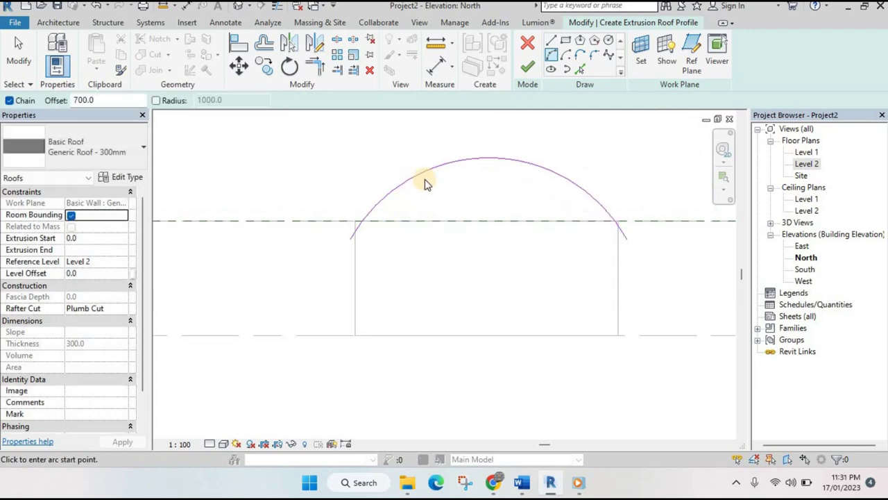
{"action": "key", "text": "Escape"}
{"action": "left_click", "coordinate": [426, 176]}
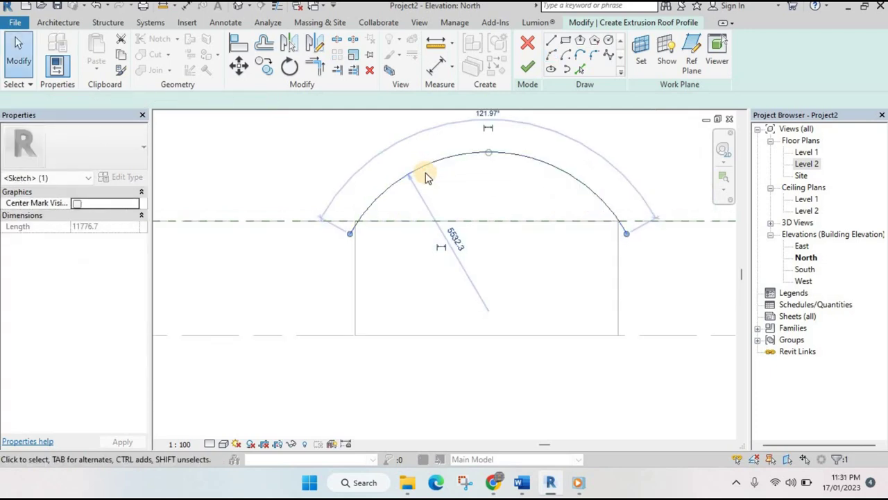
{"action": "key", "text": "Down"}
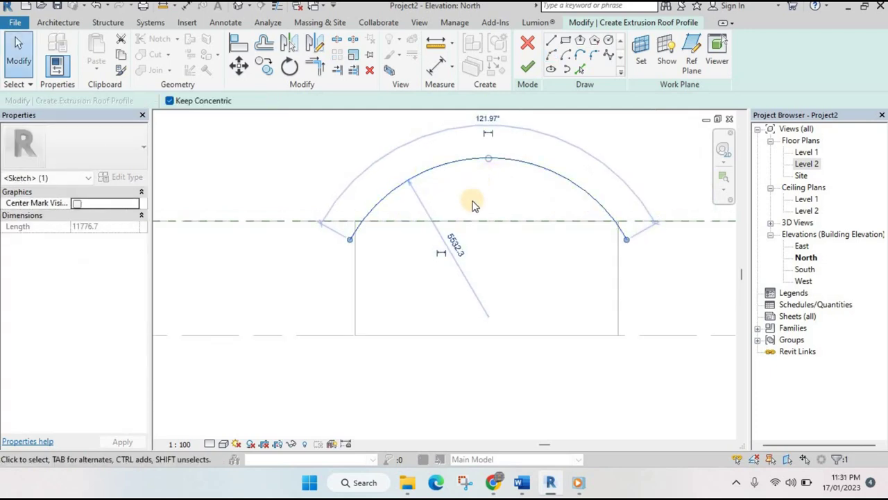
{"action": "left_click", "coordinate": [349, 245]}
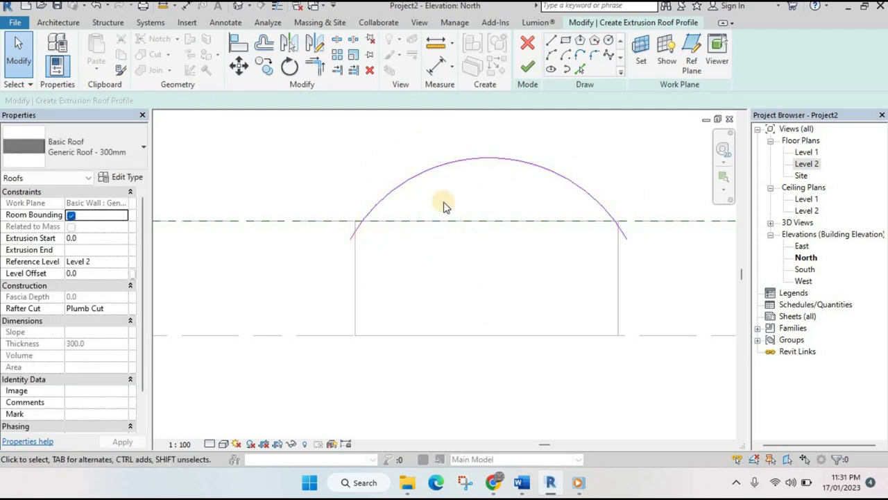
{"action": "left_click", "coordinate": [526, 69]}
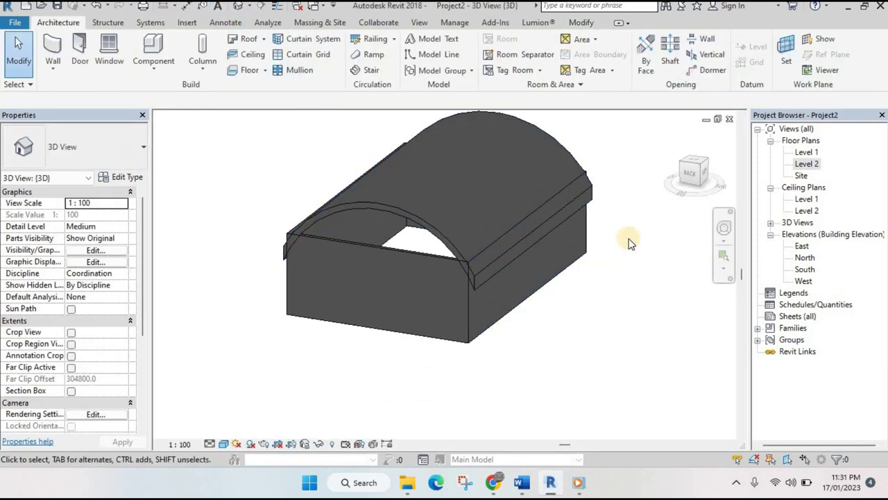
Attach the tops of the four-wall chain to the arched roof
{"action": "middle_click_drag", "start_coordinate": [630, 243], "coordinate": [635, 250]}
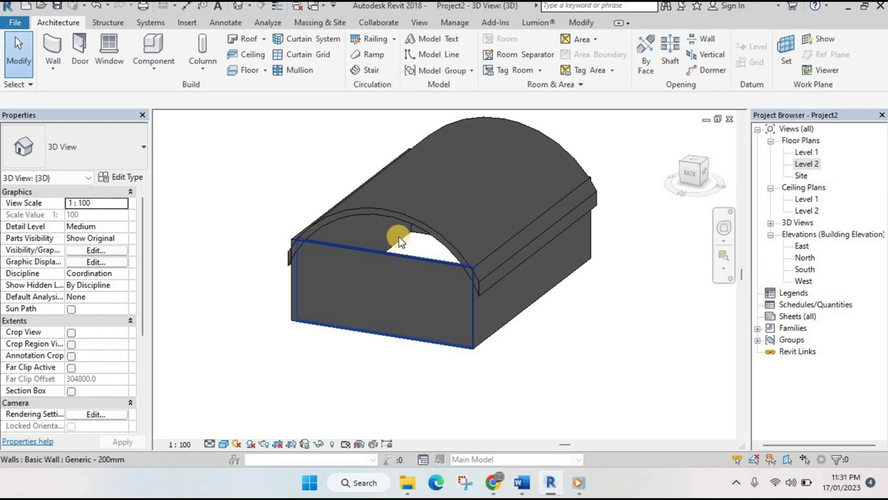
{"action": "key", "text": "Tab"}
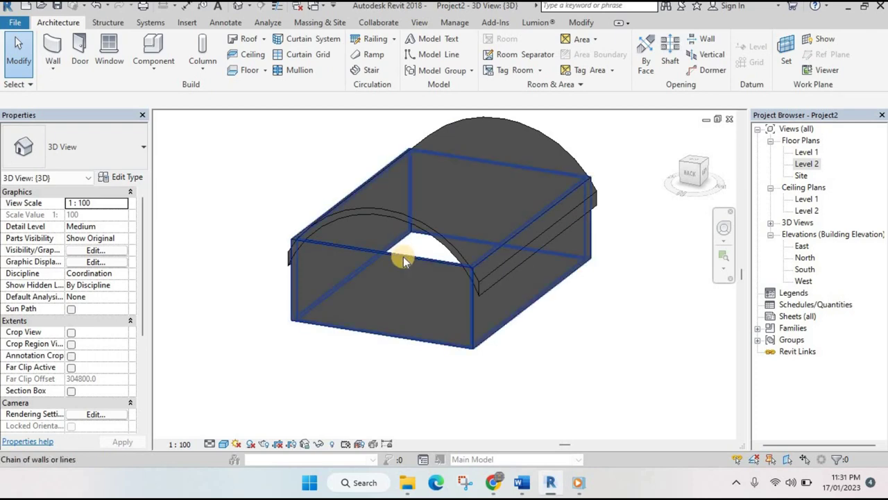
{"action": "left_click", "coordinate": [403, 258]}
{"action": "left_click", "coordinate": [622, 61]}
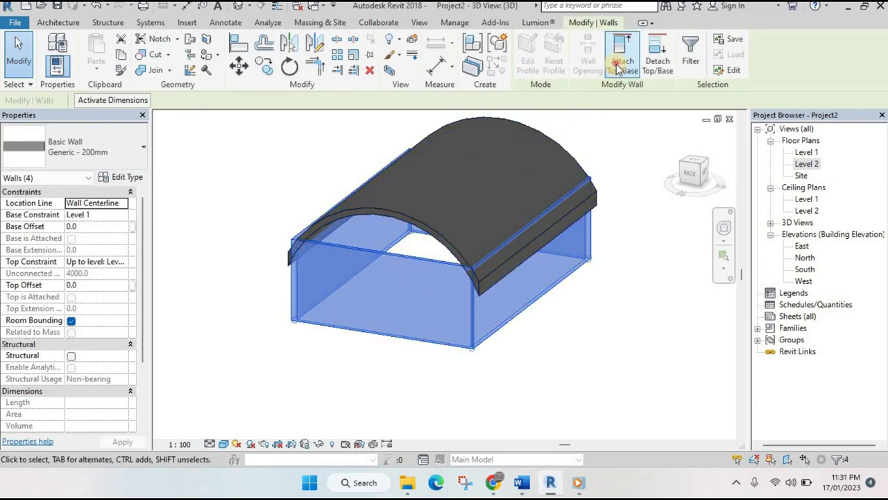
{"action": "left_click", "coordinate": [451, 164]}
{"action": "left_click", "coordinate": [404, 213]}
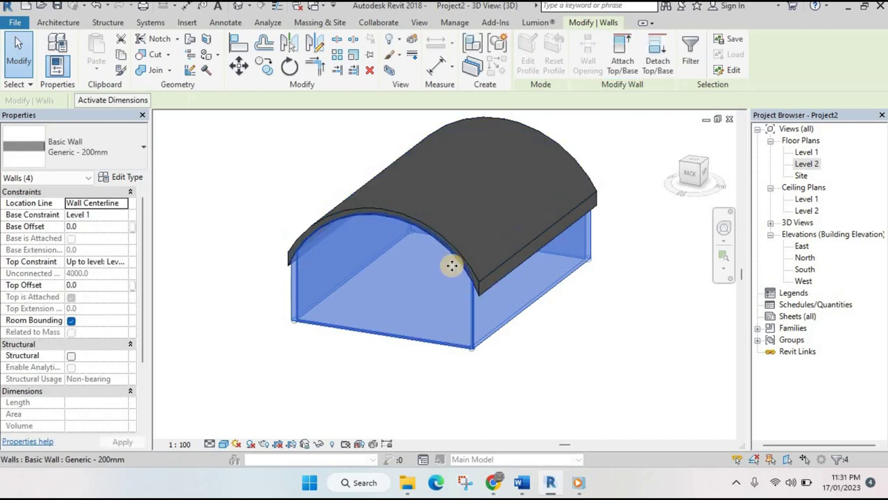
{"action": "left_click", "coordinate": [522, 327]}
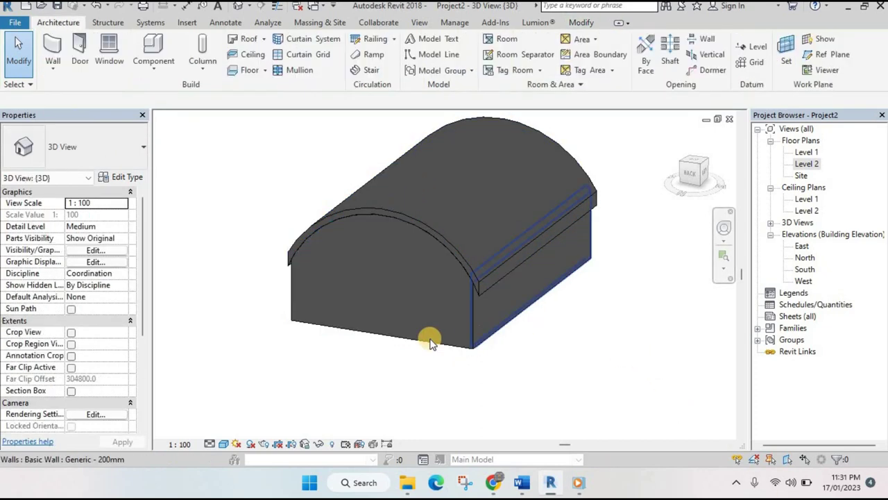
Preview the model in Realistic, Shaded and Hidden Line visual styles
{"action": "left_click", "coordinate": [223, 443]}
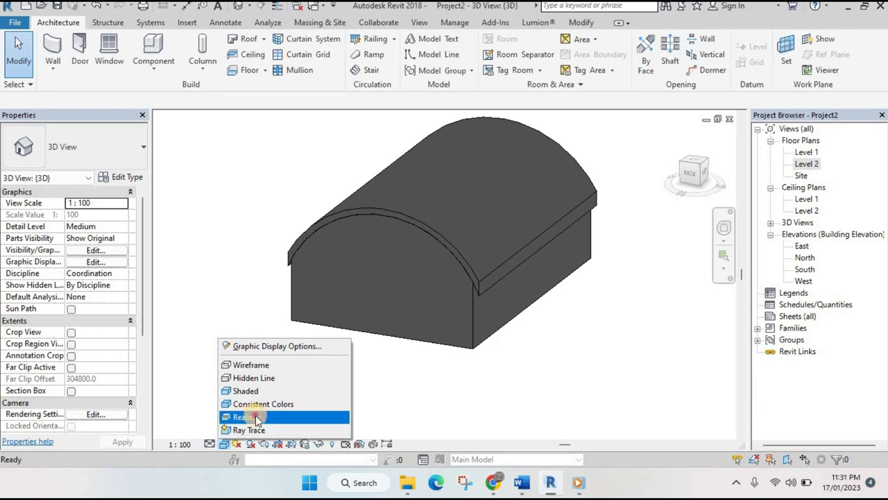
{"action": "left_click", "coordinate": [251, 413]}
{"action": "scroll", "coordinate": [482, 284], "scroll_direction": "up", "scroll_amount": 2}
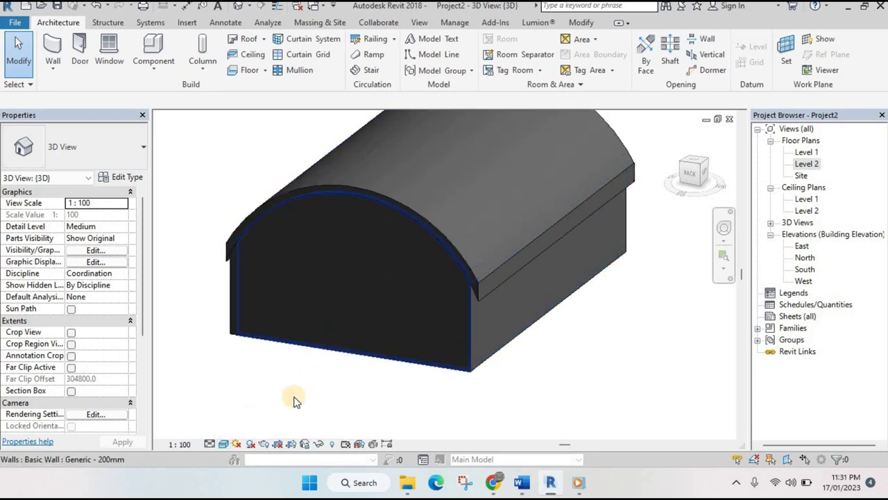
{"action": "left_click", "coordinate": [224, 442]}
{"action": "left_click", "coordinate": [276, 390]}
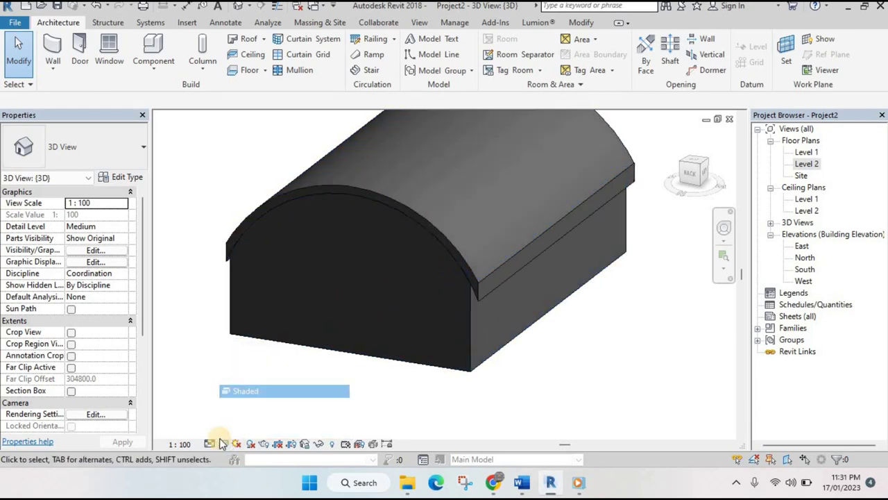
{"action": "left_click", "coordinate": [223, 444]}
{"action": "left_click", "coordinate": [255, 379]}
{"action": "scroll", "coordinate": [421, 313], "scroll_direction": "down", "scroll_amount": 2}
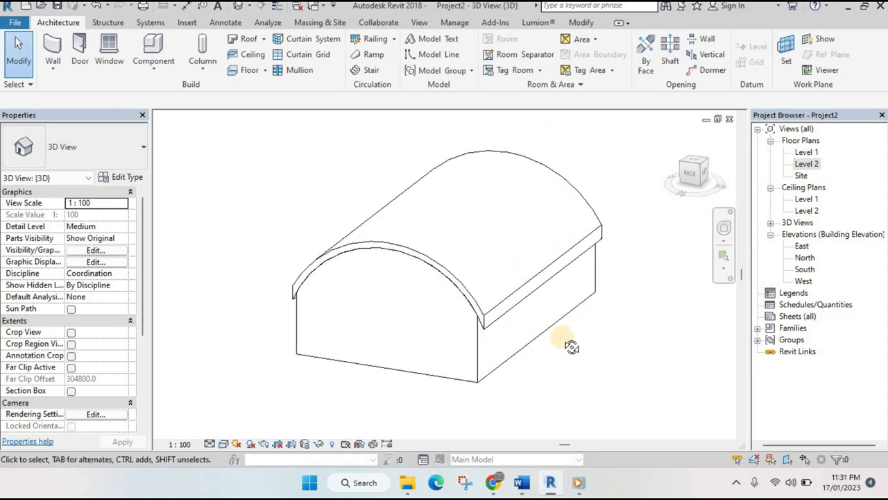
Drag the arched roof's front end outward past the gable wall
{"action": "mouse_move", "coordinate": [516, 343]}
{"action": "middle_mouse_down", "text": "shift"}
{"action": "mouse_move", "coordinate": [404, 312]}
{"action": "mouse_move", "coordinate": [540, 323]}
{"action": "mouse_move", "coordinate": [573, 337]}
{"action": "middle_mouse_up", "text": "shift"}
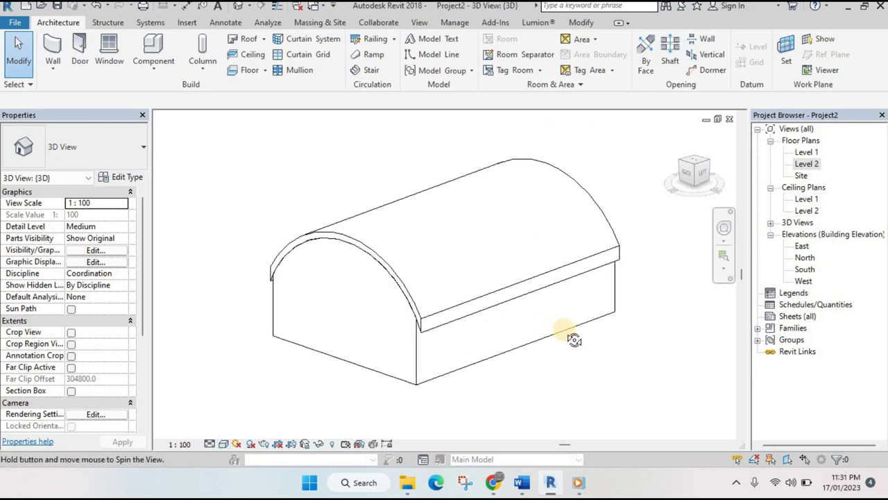
{"action": "left_click", "coordinate": [476, 303]}
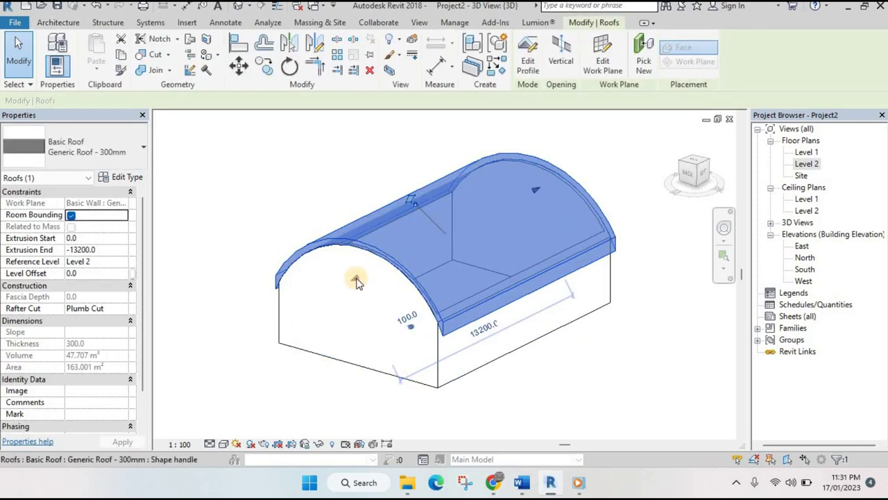
{"action": "left_click_drag", "start_coordinate": [354, 279], "coordinate": [295, 301]}
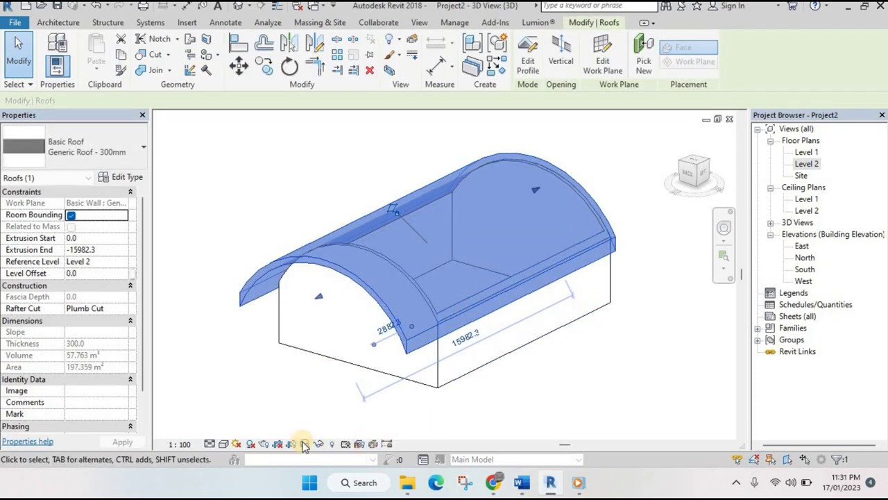
Set the visual style to Realistic and reselect the arched roof from a new angle
{"action": "left_click", "coordinate": [224, 444]}
{"action": "left_click", "coordinate": [262, 418]}
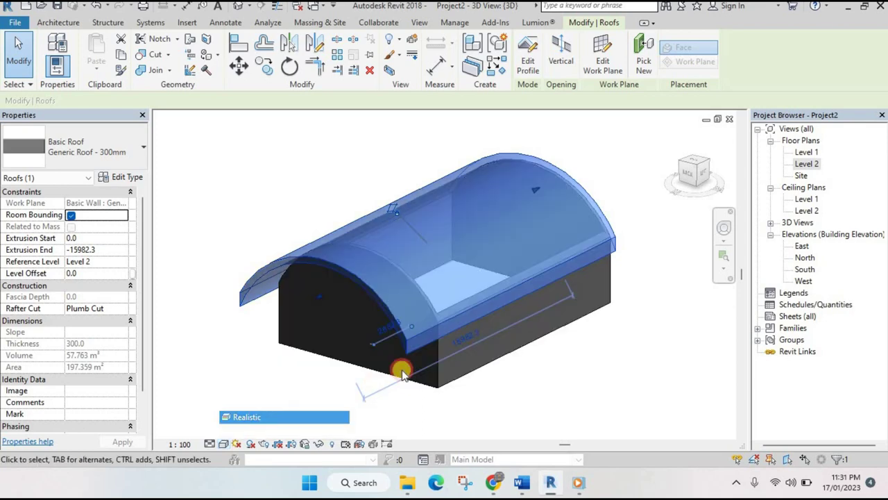
{"action": "left_click", "coordinate": [535, 353]}
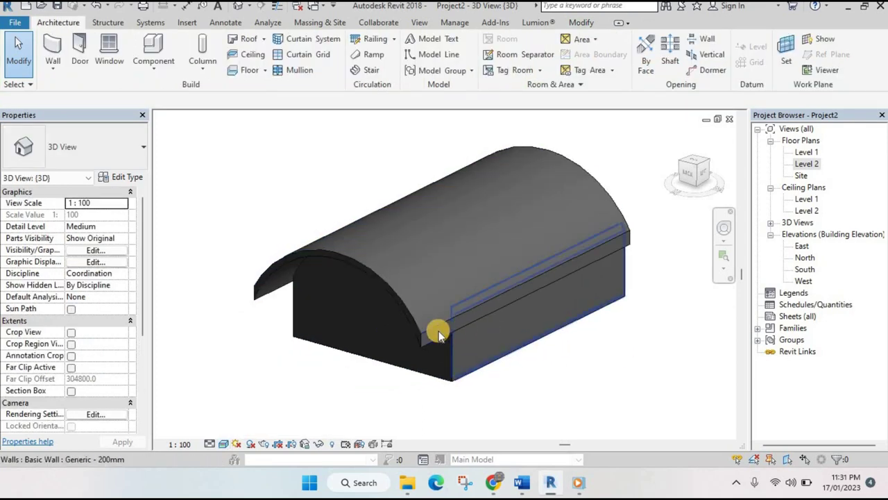
{"action": "left_click", "coordinate": [389, 316]}
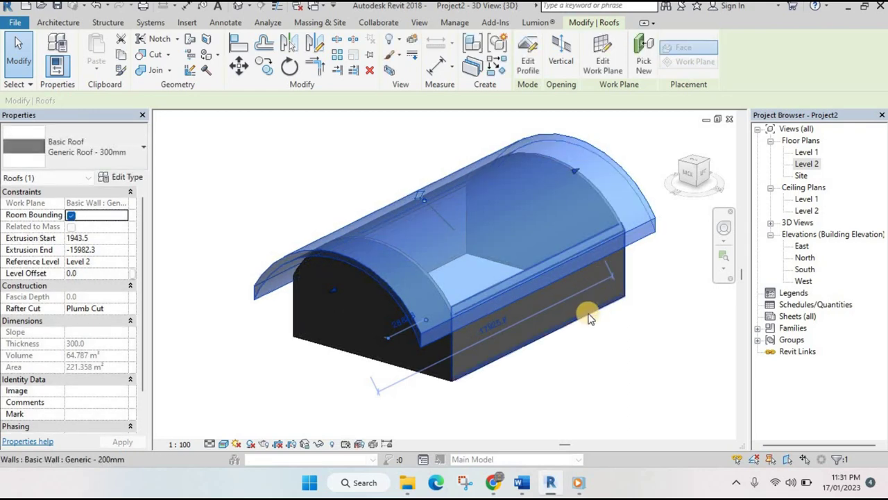
{"action": "key", "text": "Escape"}
{"action": "middle_click_drag", "start_coordinate": [622, 307], "coordinate": [611, 233], "text": "shift"}
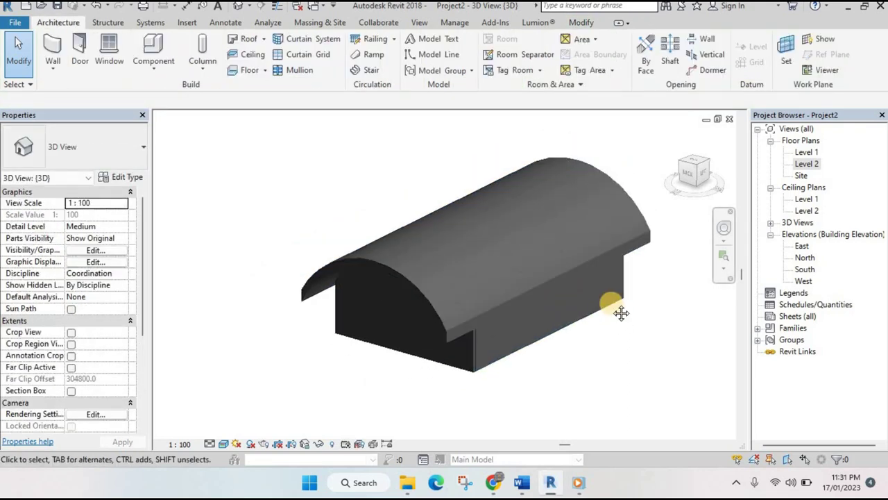
{"action": "left_click", "coordinate": [635, 229]}
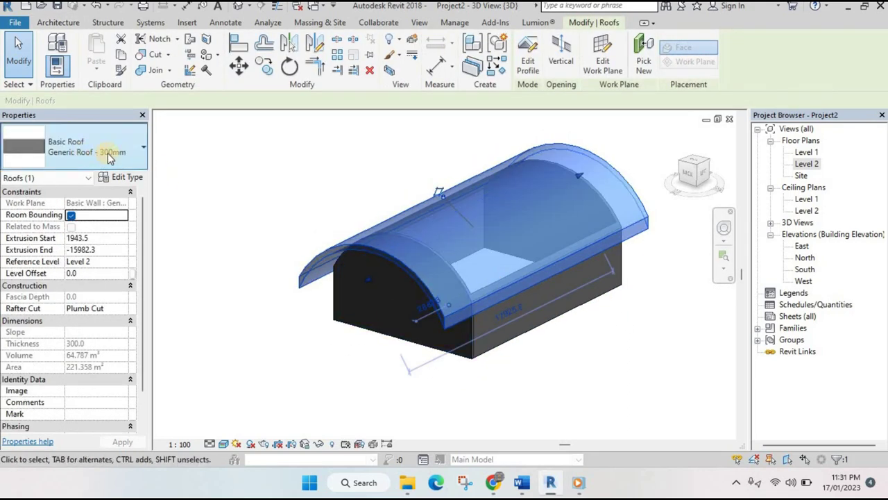
Set the roof type's structure layer thickness to 100
{"action": "left_click", "coordinate": [121, 177]}
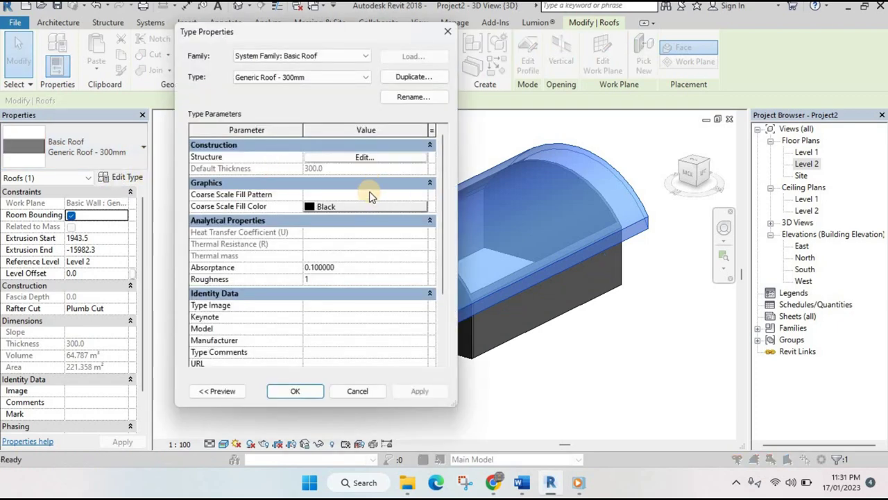
{"action": "left_click", "coordinate": [365, 159]}
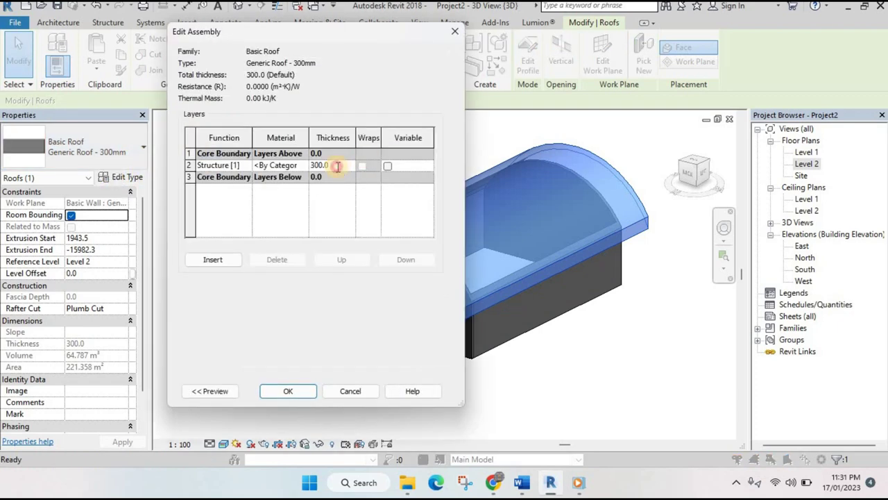
{"action": "type", "text": "10"}
{"action": "type", "text": "0"}
{"action": "left_click", "coordinate": [288, 391]}
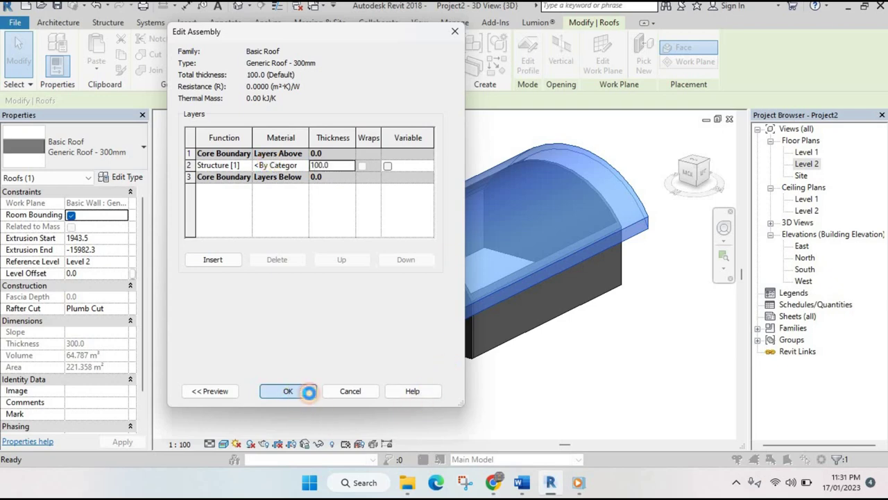
{"action": "left_click", "coordinate": [292, 391]}
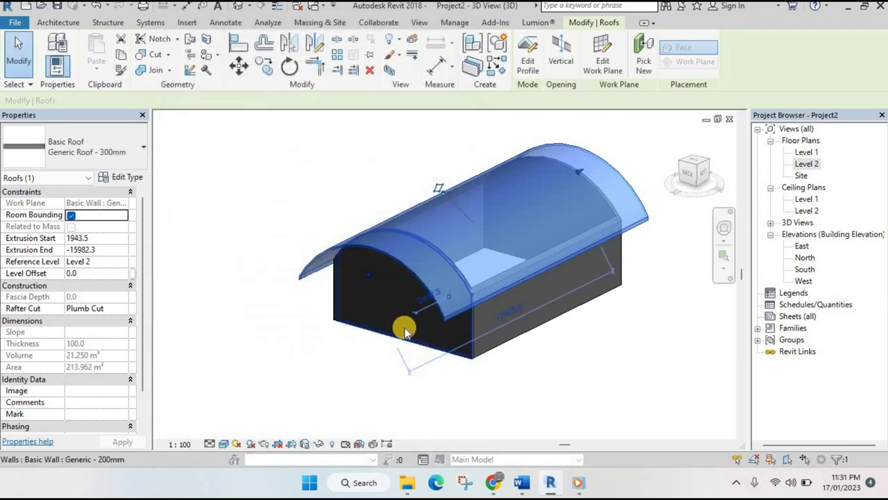
Orbit to a near front-on view and select the arched roof
{"action": "key", "text": "Escape"}
{"action": "mouse_move", "coordinate": [414, 294]}
{"action": "middle_mouse_down", "text": "shift"}
{"action": "mouse_move", "coordinate": [518, 298]}
{"action": "mouse_move", "coordinate": [583, 318]}
{"action": "middle_mouse_up", "text": "shift"}
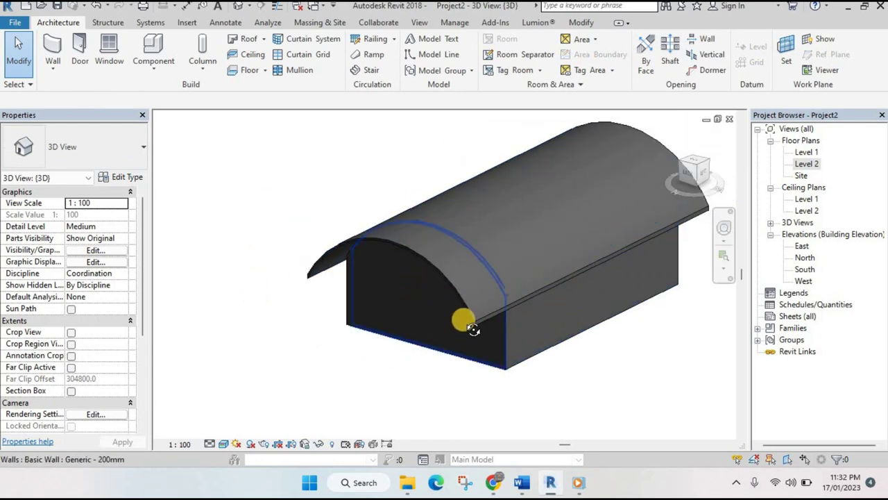
{"action": "mouse_move", "coordinate": [471, 329]}
{"action": "middle_mouse_down", "text": "shift"}
{"action": "mouse_move", "coordinate": [465, 287]}
{"action": "mouse_move", "coordinate": [352, 198]}
{"action": "middle_mouse_up", "text": "shift"}
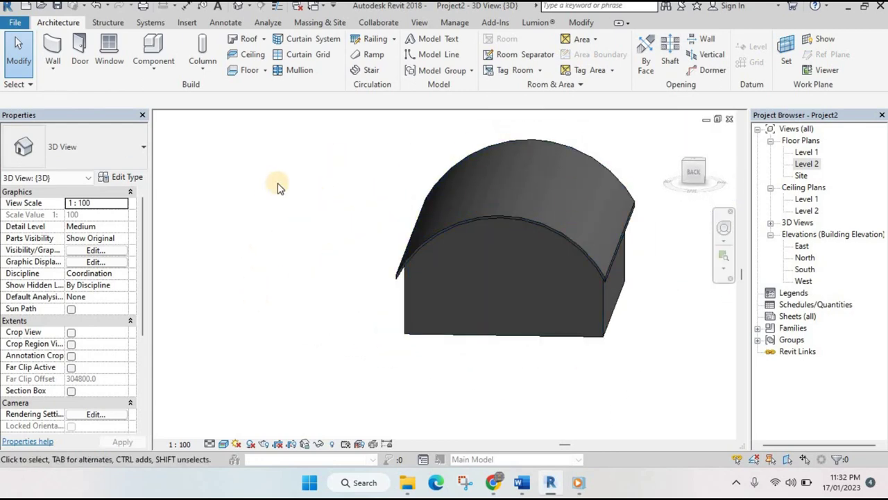
{"action": "left_click", "coordinate": [503, 217]}
Delete the arched roof and start a Roof by Extrusion on Level 2, picking the plane by name
{"action": "key", "text": "Delete"}
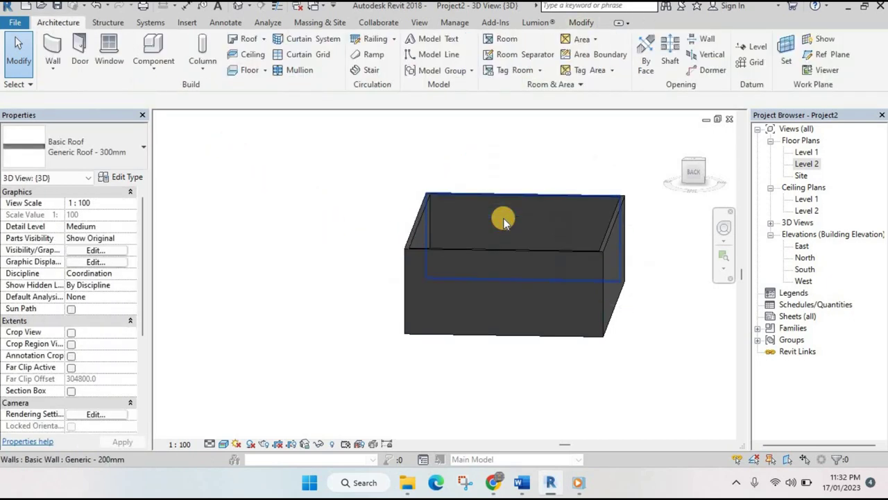
{"action": "double_click", "coordinate": [807, 163]}
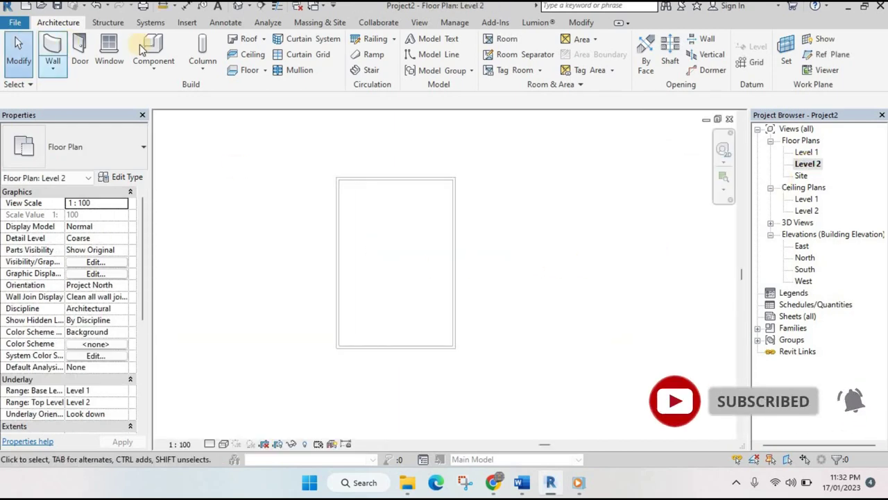
{"action": "left_click", "coordinate": [263, 39]}
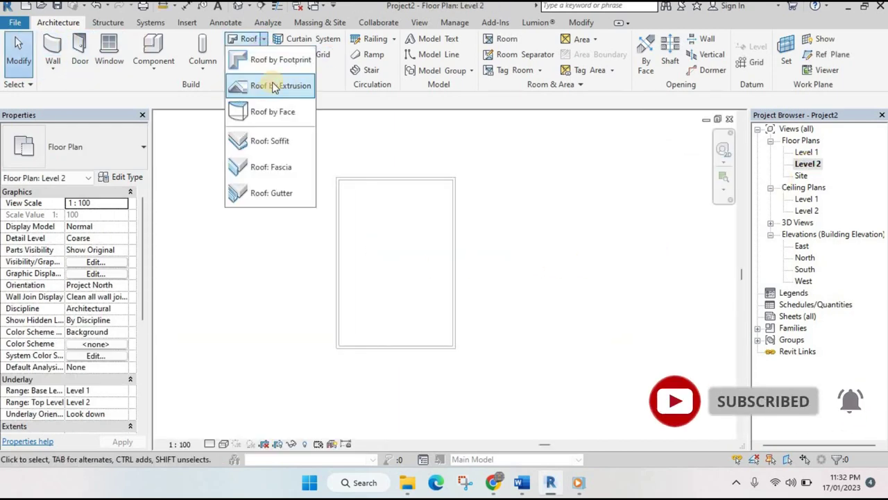
{"action": "left_click", "coordinate": [276, 86]}
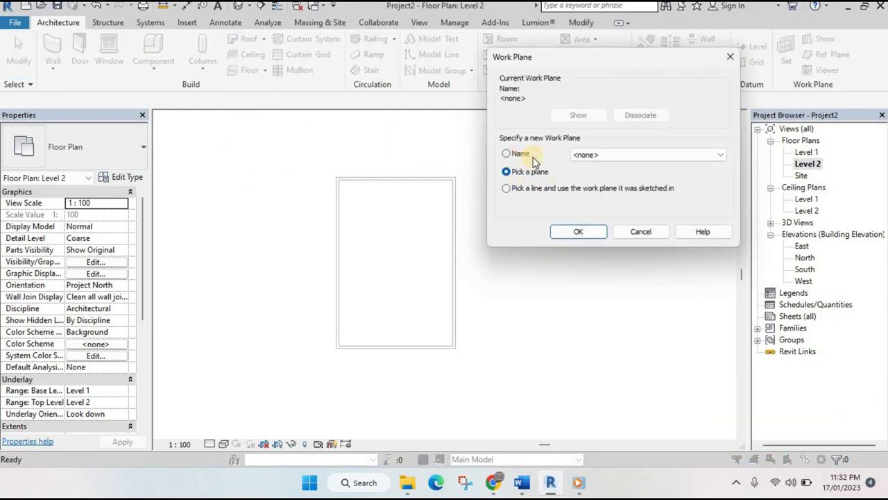
{"action": "left_click", "coordinate": [508, 154]}
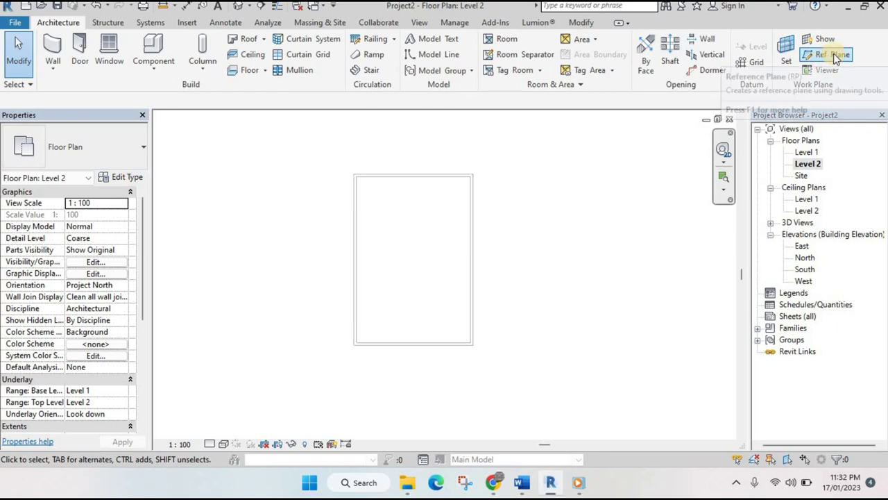
Draw two horizontal reference planes, one below and one above the wall rectangle
{"action": "left_click", "coordinate": [821, 60]}
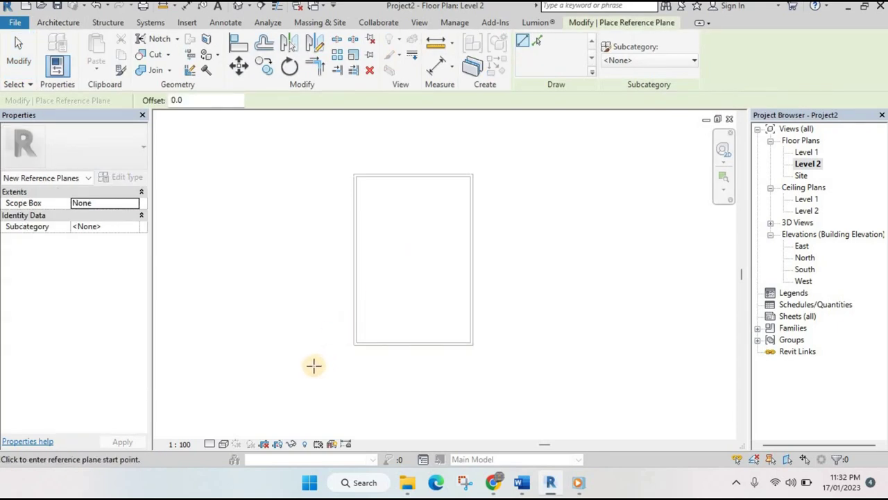
{"action": "left_click", "coordinate": [313, 365]}
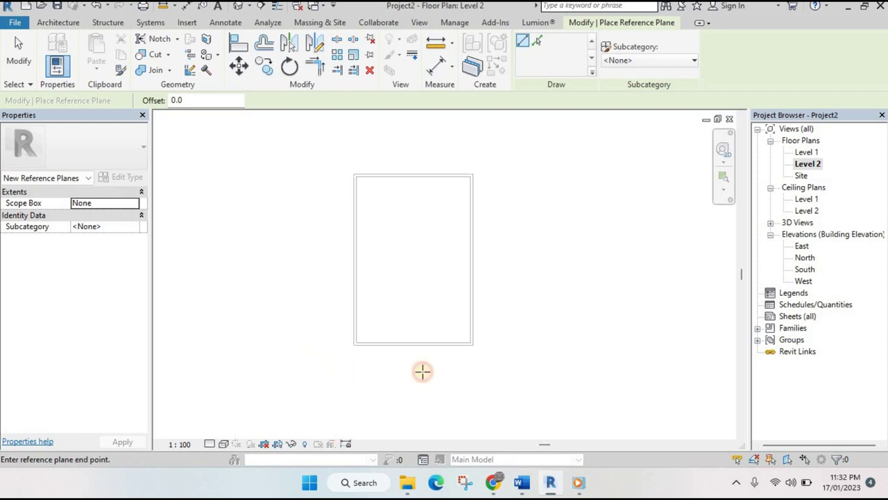
{"action": "left_click", "coordinate": [546, 366]}
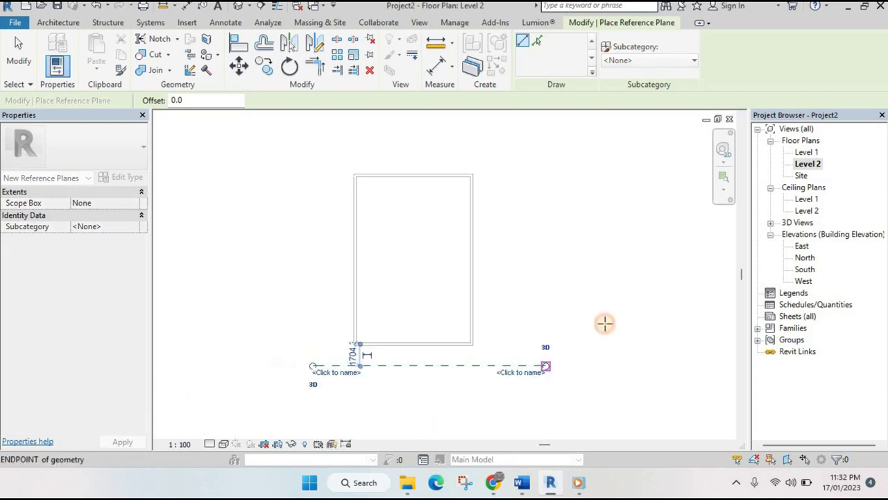
{"action": "left_click", "coordinate": [327, 143]}
{"action": "left_click", "coordinate": [524, 144]}
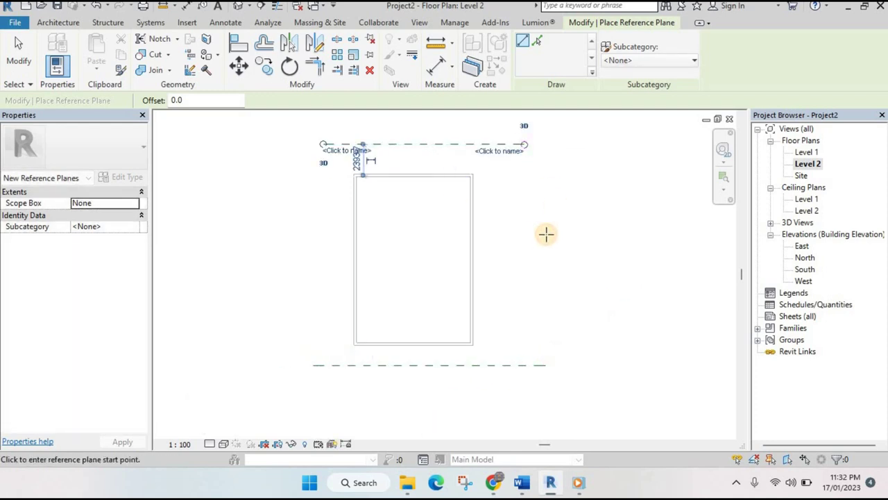
{"action": "key", "text": "Escape"}
{"action": "key", "text": "Escape"}
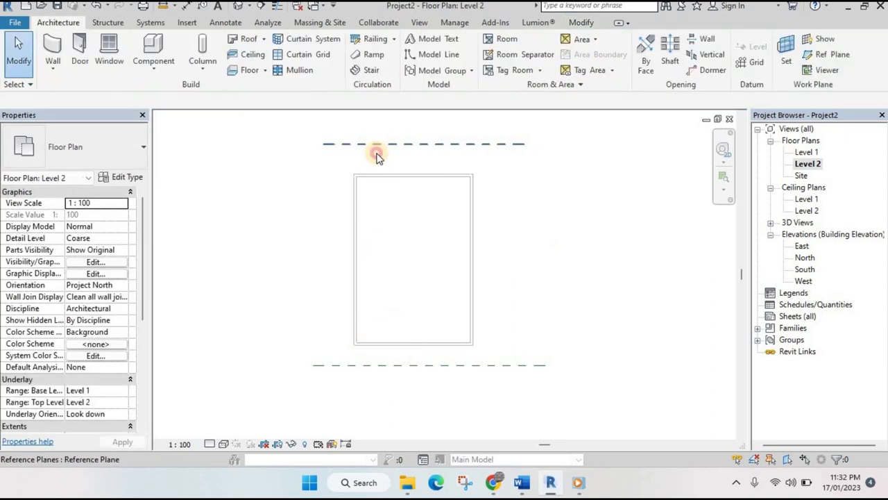
Set the top reference plane 1000 and the bottom plane 1500 from the walls
{"action": "left_click", "coordinate": [375, 152]}
{"action": "left_click", "coordinate": [360, 160]}
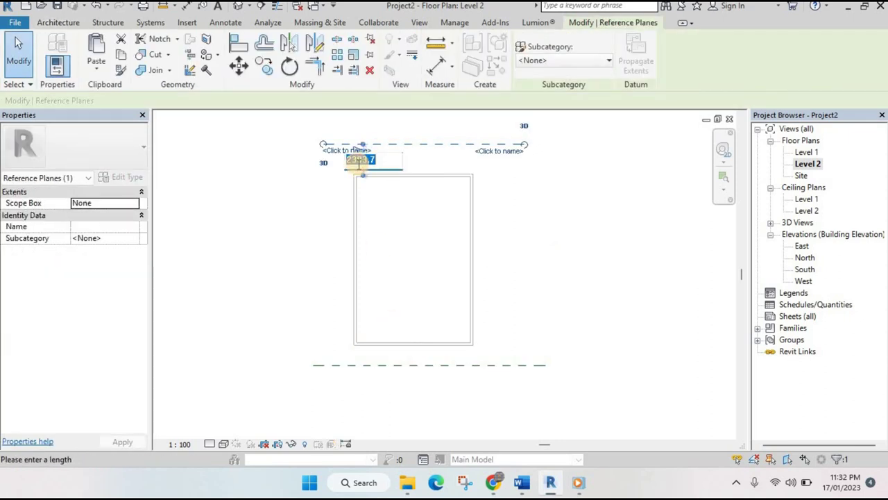
{"action": "key", "text": "Return"}
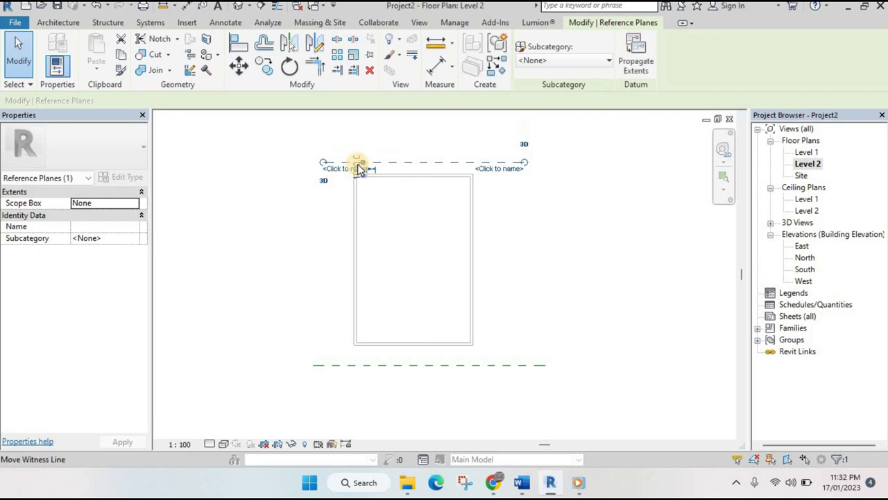
{"action": "left_click", "coordinate": [362, 364]}
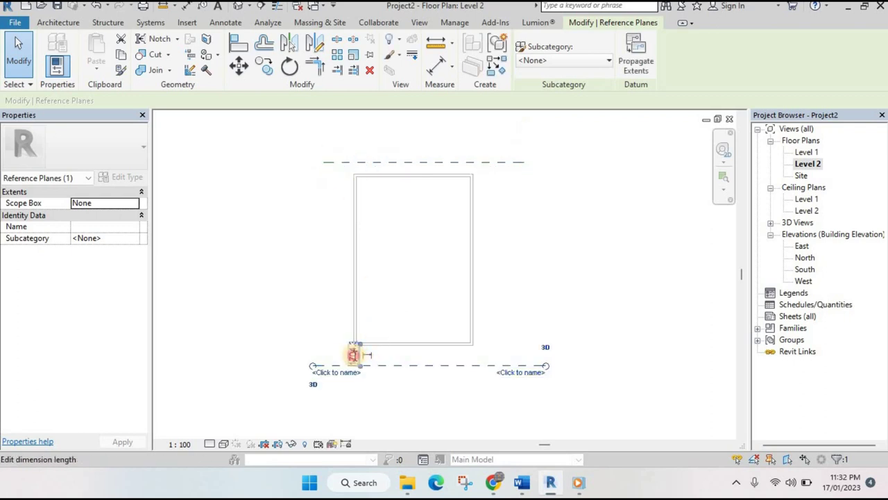
{"action": "left_click", "coordinate": [354, 355]}
{"action": "type", "text": "15"}
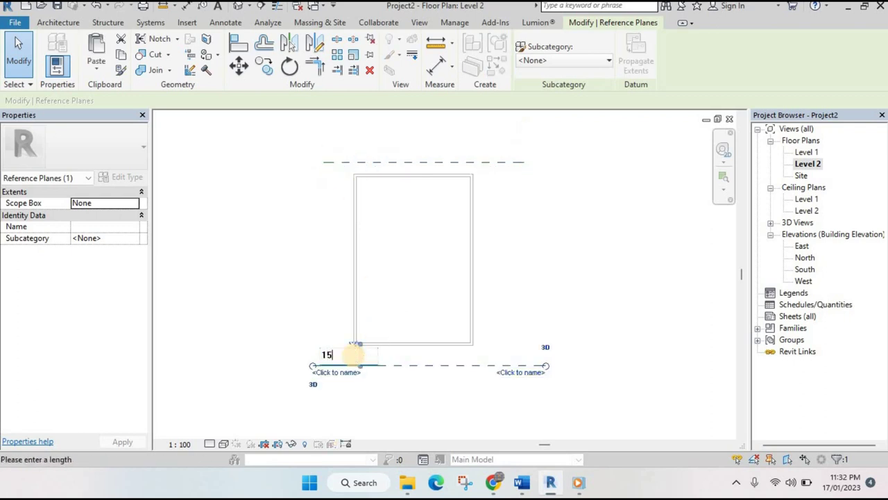
{"action": "type", "text": "00"}
{"action": "key", "text": "Return"}
{"action": "key", "text": "Escape"}
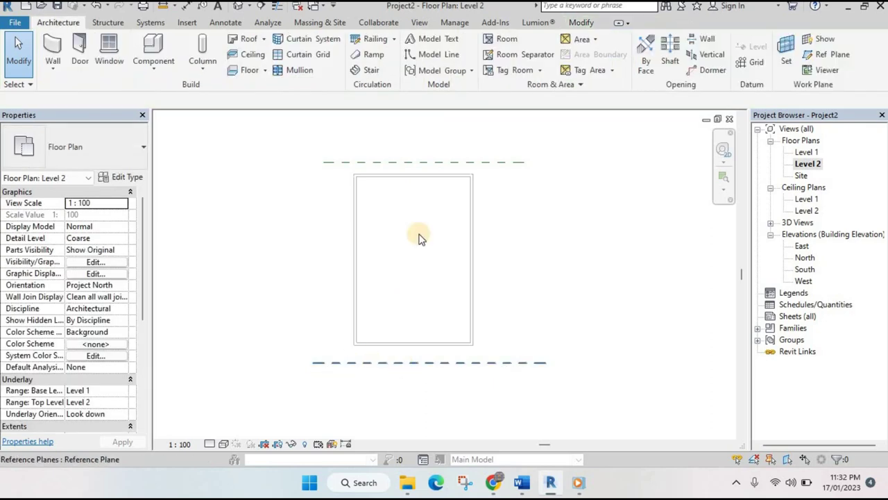
{"action": "left_click", "coordinate": [325, 164]}
{"action": "key", "text": "Escape"}
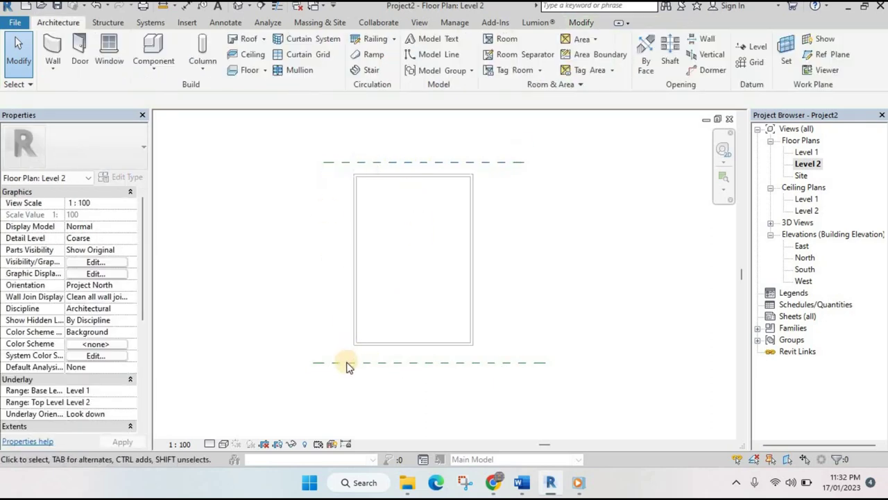
{"action": "left_click", "coordinate": [317, 362]}
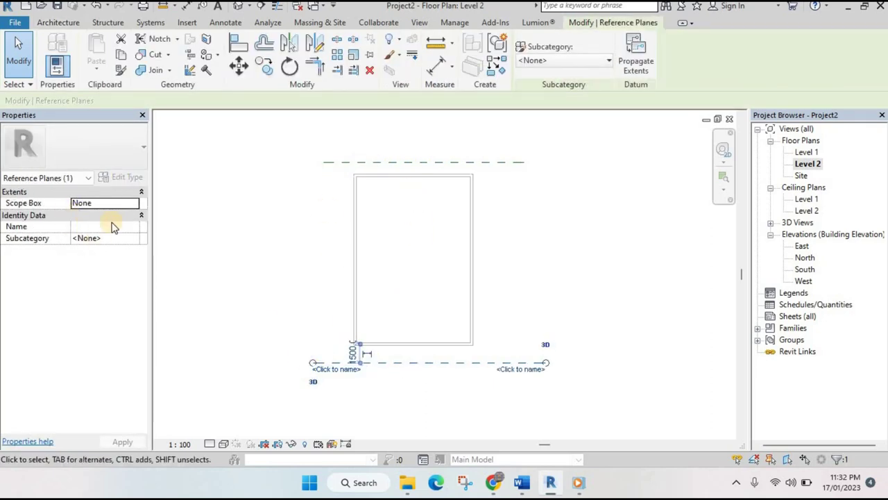
Name the bottom reference plane 'st-p' and the top one 'end p' in Properties
{"action": "left_click", "coordinate": [102, 204]}
{"action": "type", "text": "st-p"}
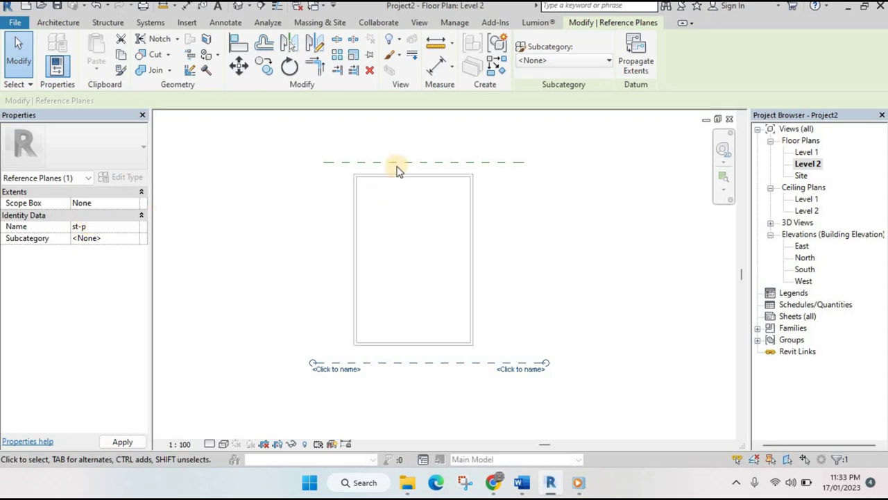
{"action": "left_click", "coordinate": [347, 163]}
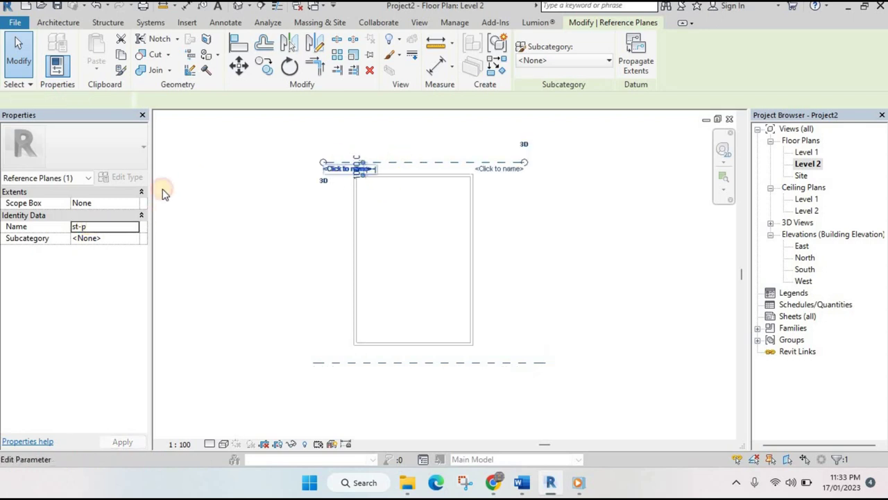
{"action": "key", "text": "Escape"}
{"action": "type", "text": "end p"}
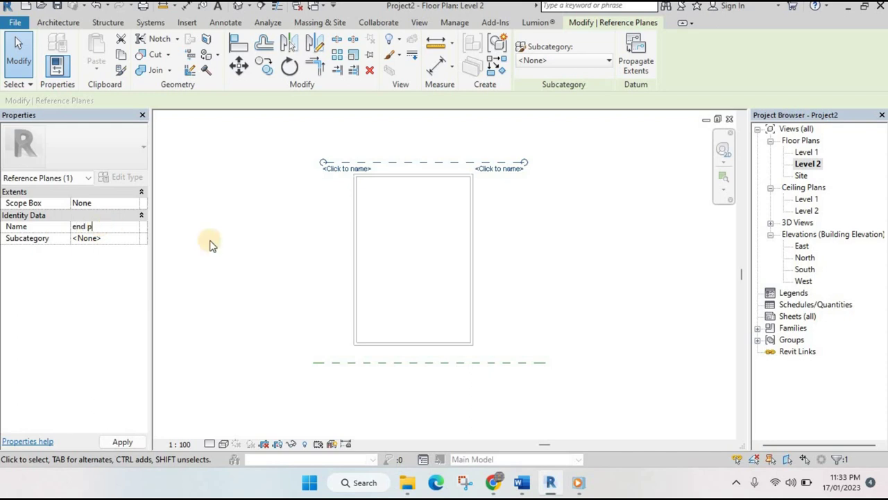
{"action": "key", "text": "Return"}
{"action": "left_click", "coordinate": [221, 236]}
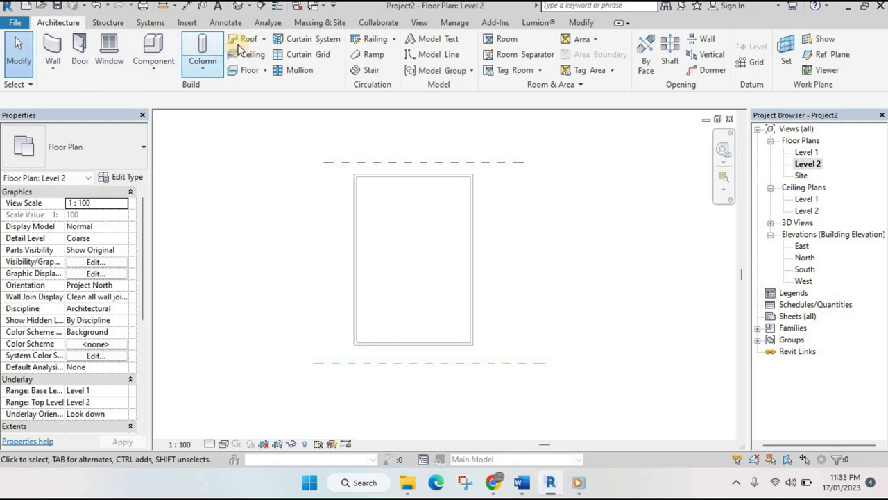
Start a Roof by Extrusion on plane st-p in the North elevation, at Level 2 with offset 0
{"action": "left_click", "coordinate": [262, 41]}
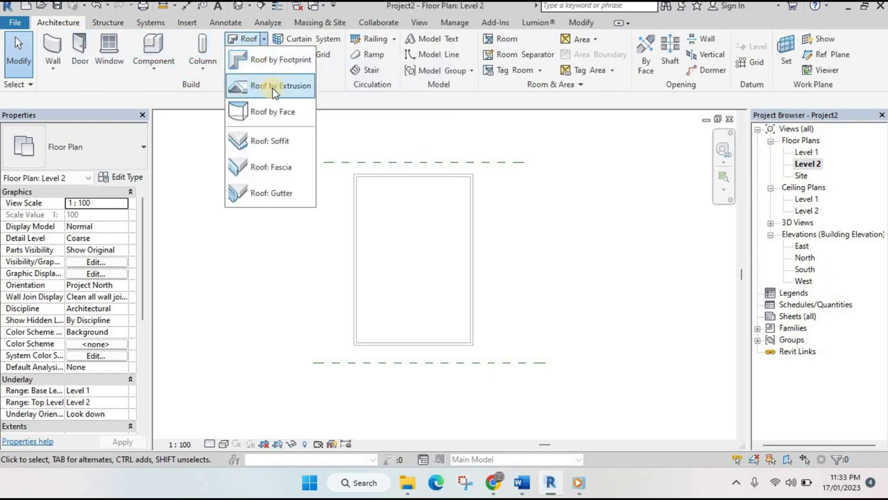
{"action": "left_click", "coordinate": [276, 86]}
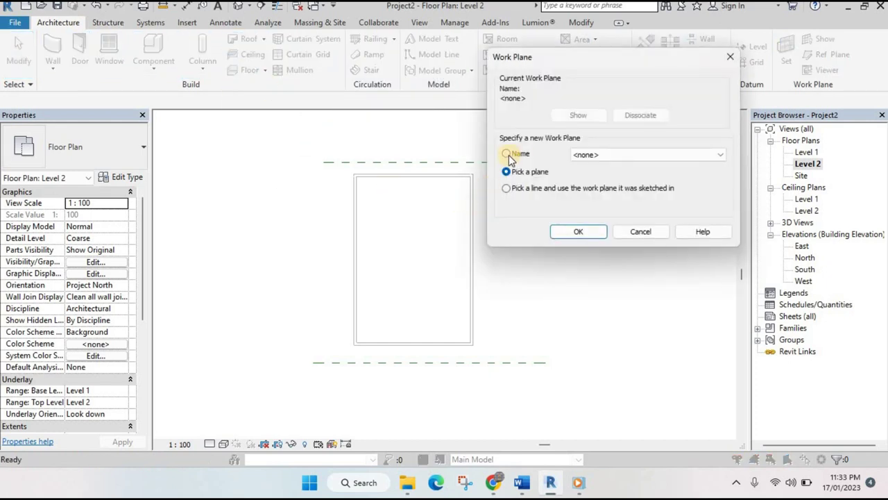
{"action": "left_click", "coordinate": [603, 155]}
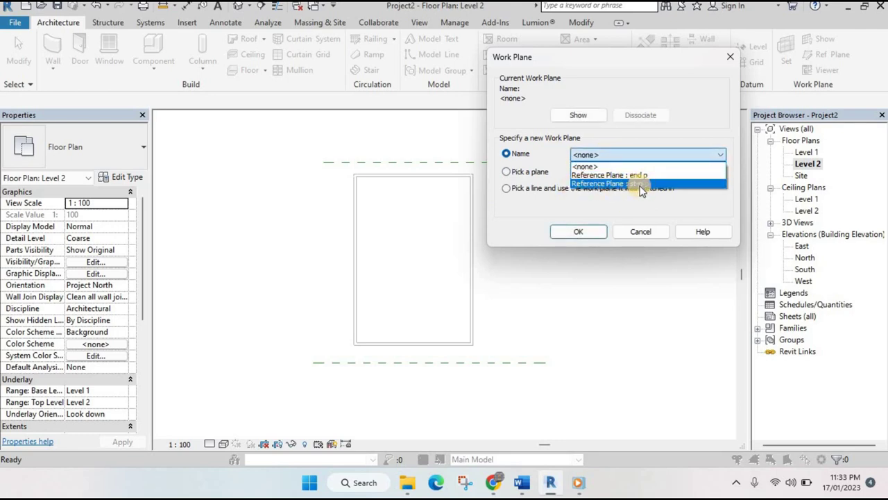
{"action": "left_click", "coordinate": [635, 183]}
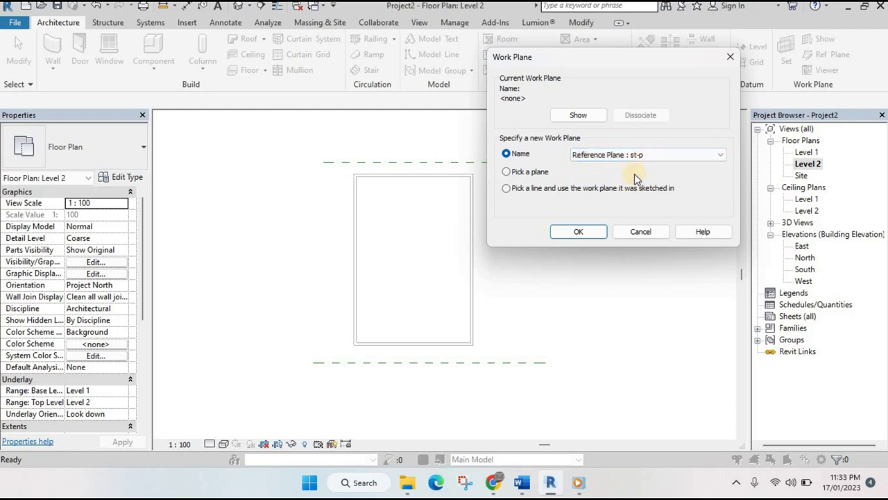
{"action": "left_click", "coordinate": [581, 234]}
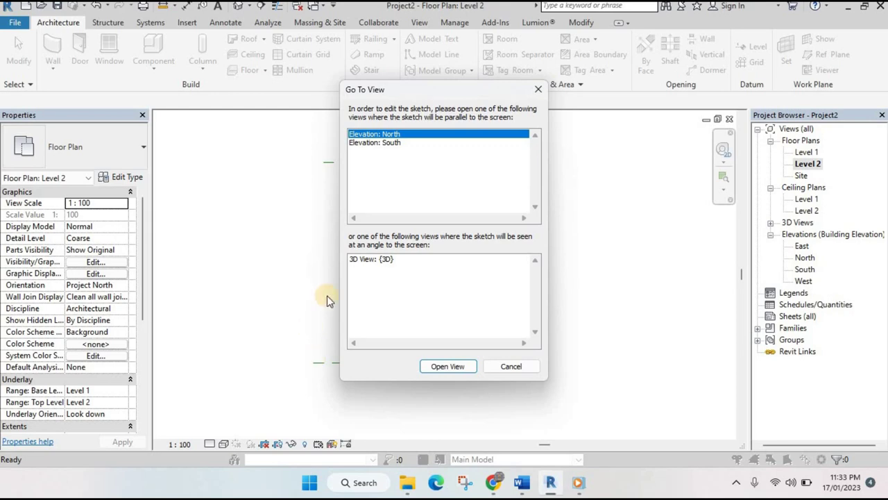
{"action": "left_click", "coordinate": [444, 366]}
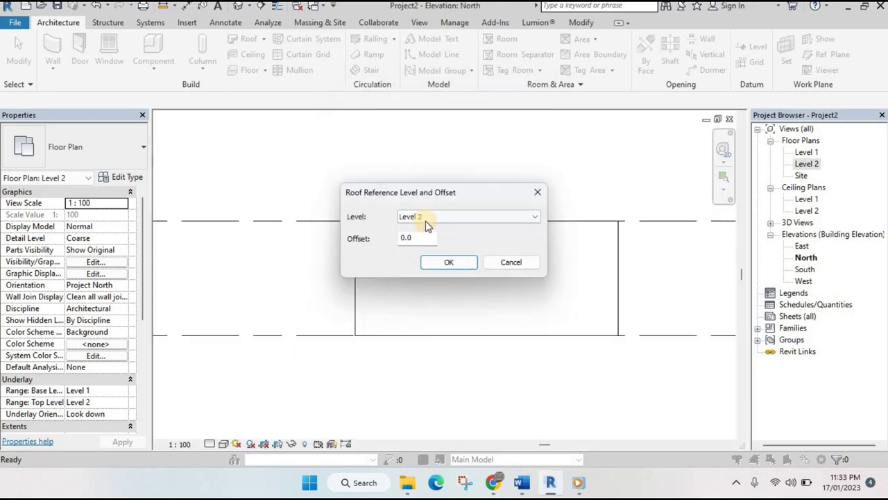
{"action": "left_click", "coordinate": [449, 261]}
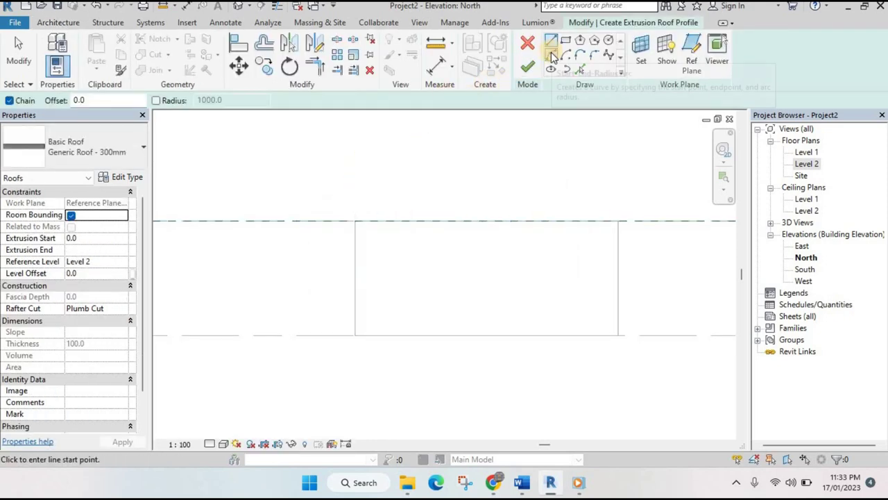
Sketch the wavy roof profile as alternating up and down arcs along the Level 2 line
{"action": "left_click", "coordinate": [553, 57]}
{"action": "left_click", "coordinate": [317, 221]}
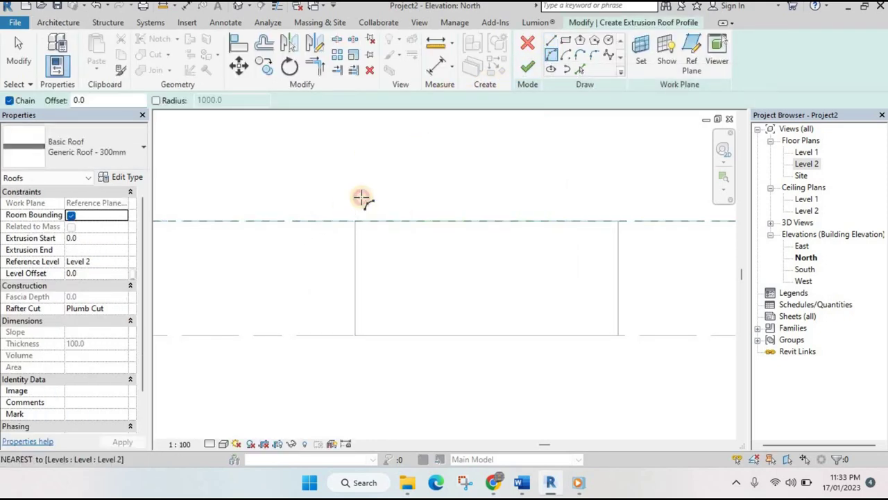
{"action": "left_click", "coordinate": [432, 194]}
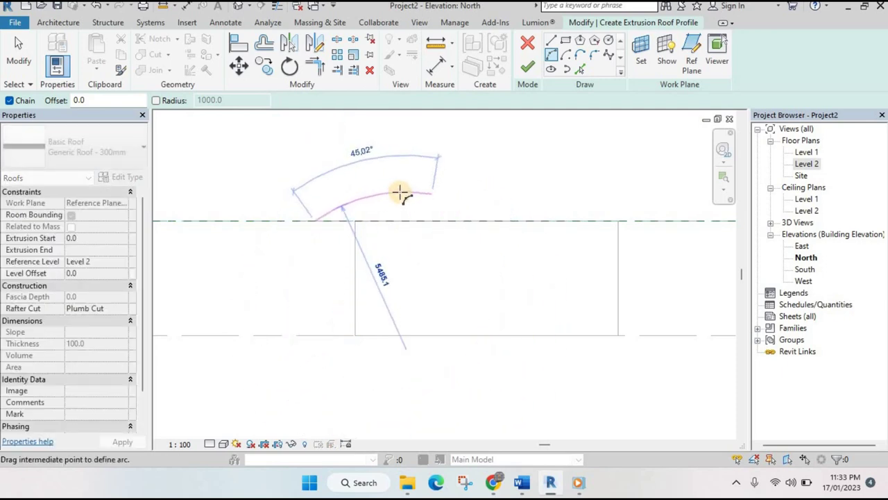
{"action": "left_click", "coordinate": [400, 192]}
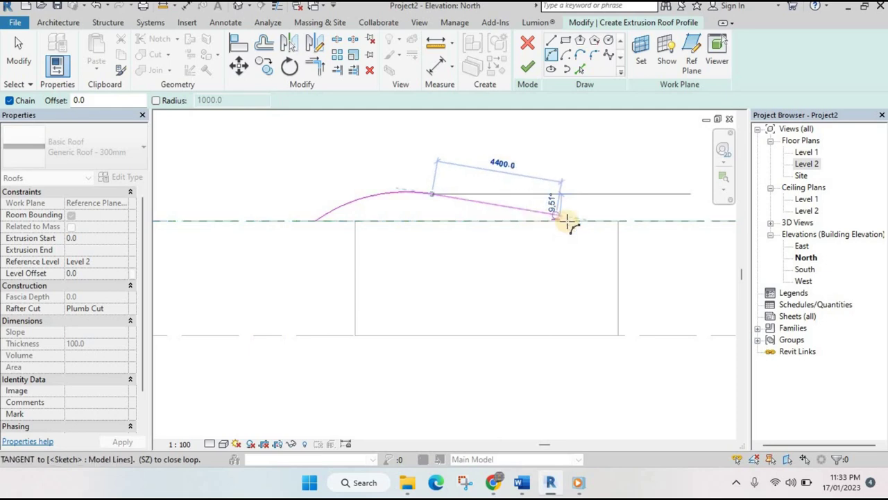
{"action": "left_click", "coordinate": [553, 216]}
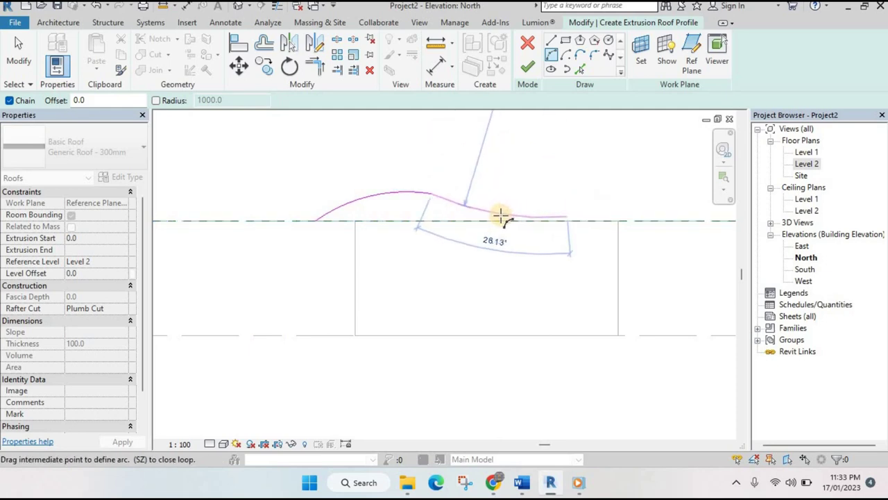
{"action": "left_click", "coordinate": [501, 217]}
{"action": "middle_click_drag", "start_coordinate": [664, 199], "coordinate": [555, 202]}
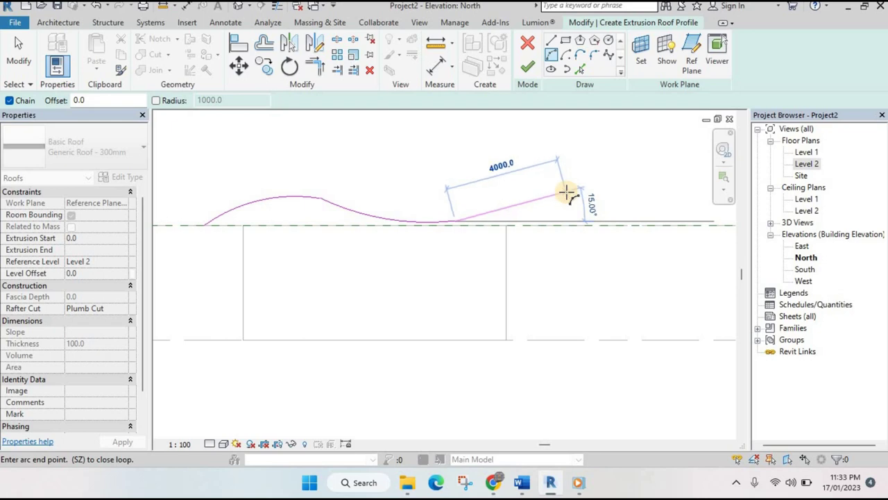
{"action": "left_click", "coordinate": [562, 194]}
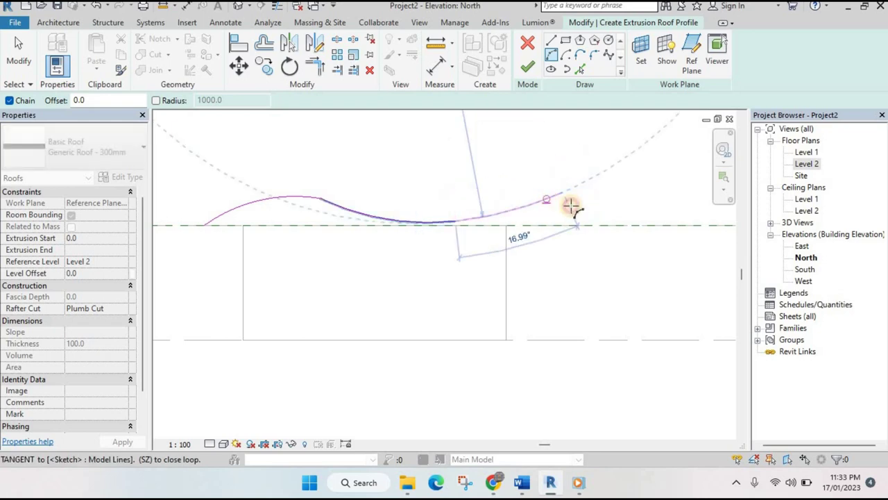
{"action": "scroll", "coordinate": [499, 220], "scroll_direction": "down", "scroll_amount": 3}
{"action": "scroll", "coordinate": [468, 201], "scroll_direction": "up", "scroll_amount": 3}
{"action": "key", "text": "Escape"}
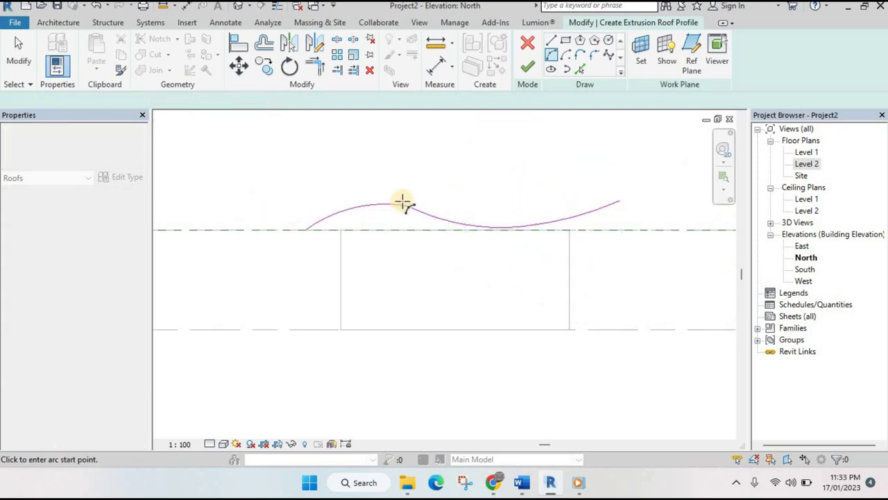
{"action": "key", "text": "Escape"}
Finish the sketch to create the extruded roof and inspect it in 3D
{"action": "left_click", "coordinate": [410, 208]}
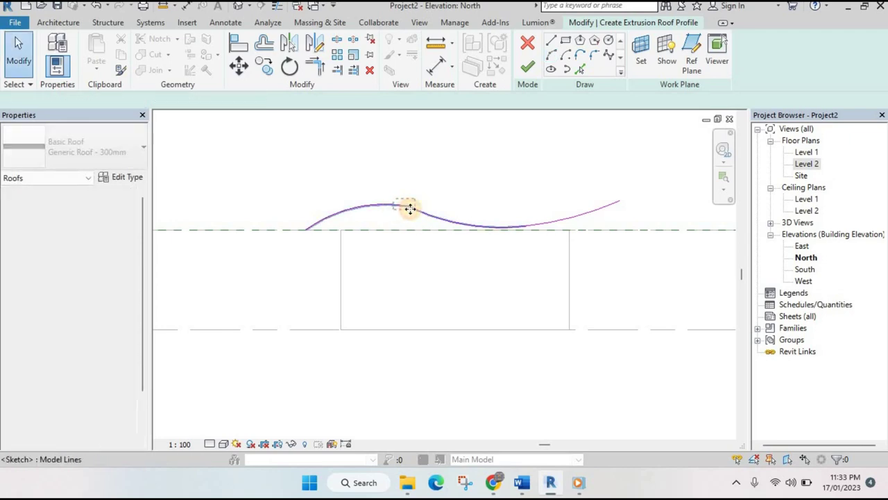
{"action": "left_click", "coordinate": [509, 154]}
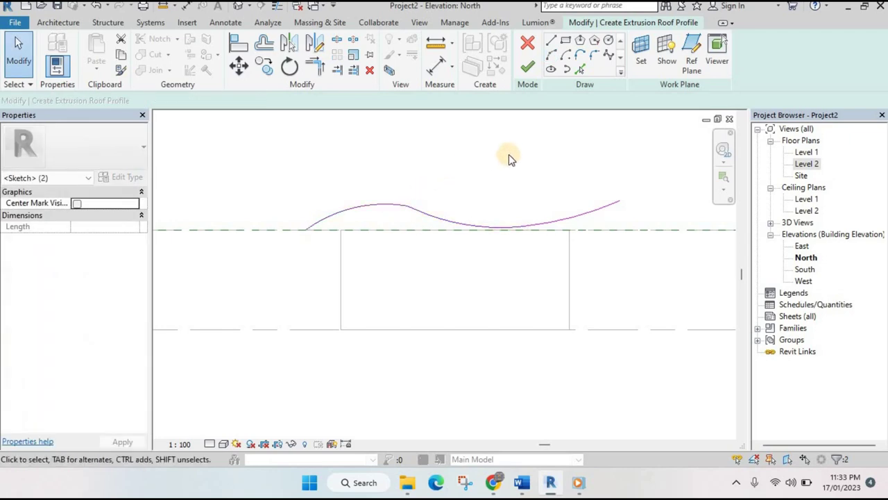
{"action": "left_click", "coordinate": [526, 69]}
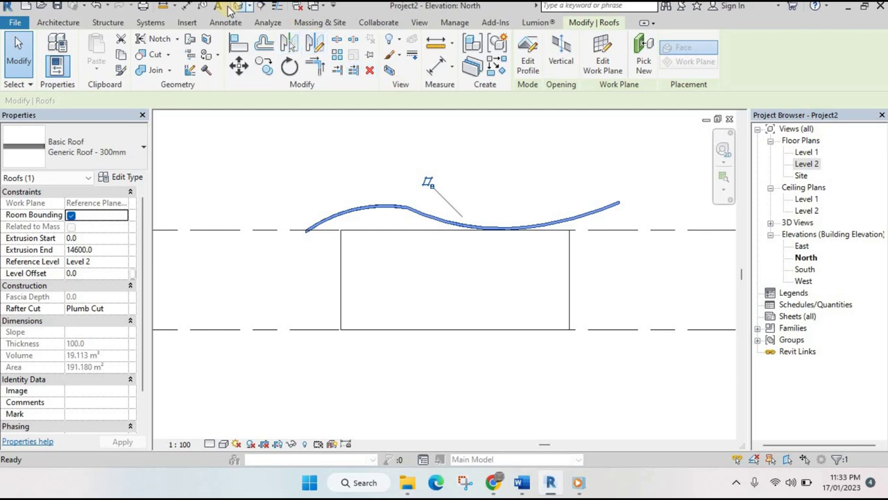
{"action": "left_click", "coordinate": [238, 7]}
{"action": "middle_click_drag", "start_coordinate": [509, 257], "coordinate": [459, 235], "text": "shift"}
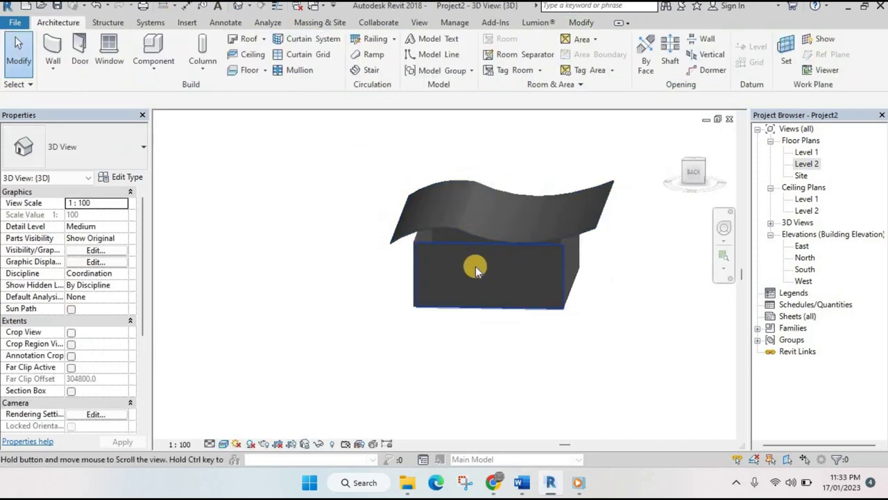
Chain-select all four walls and attach their tops to the wavy roof
{"action": "mouse_move", "coordinate": [504, 301]}
{"action": "middle_mouse_down", "text": "shift"}
{"action": "mouse_move", "coordinate": [499, 272]}
{"action": "mouse_move", "coordinate": [485, 271]}
{"action": "middle_mouse_up", "text": "shift"}
{"action": "scroll", "coordinate": [479, 250], "scroll_direction": "up", "scroll_amount": 2}
{"action": "scroll", "coordinate": [439, 229], "scroll_direction": "up", "scroll_amount": 2}
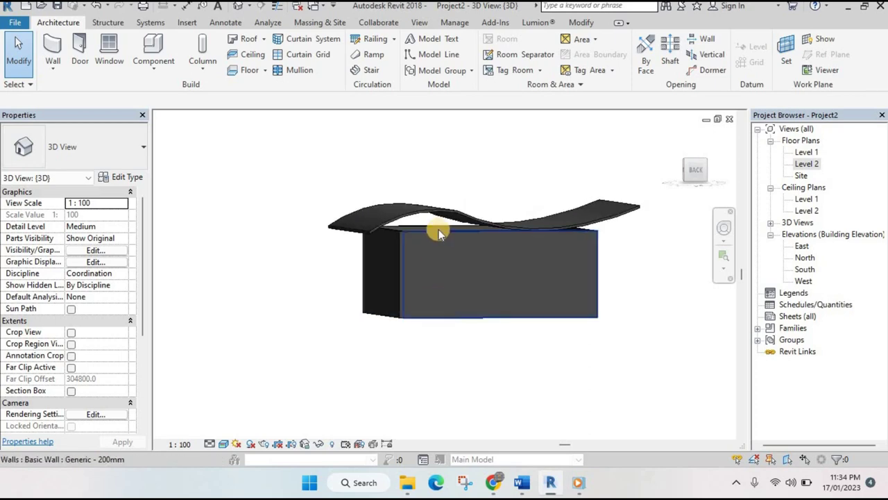
{"action": "key", "text": "Tab"}
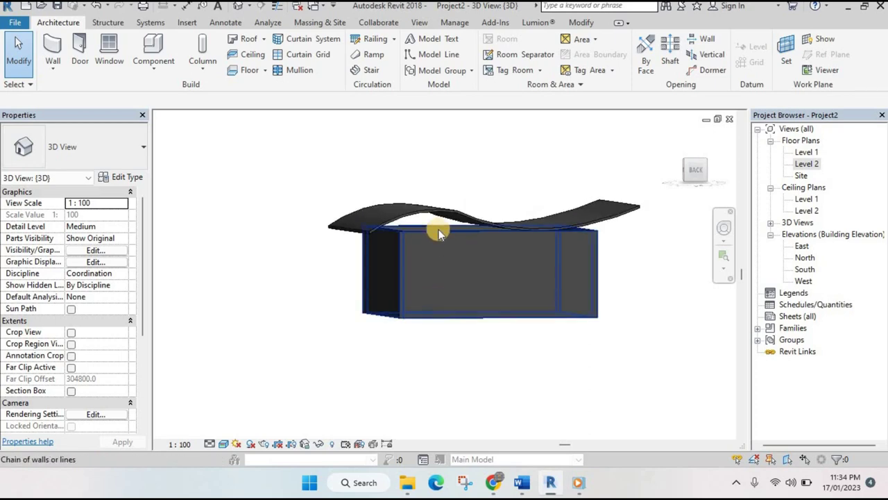
{"action": "left_click", "coordinate": [438, 229]}
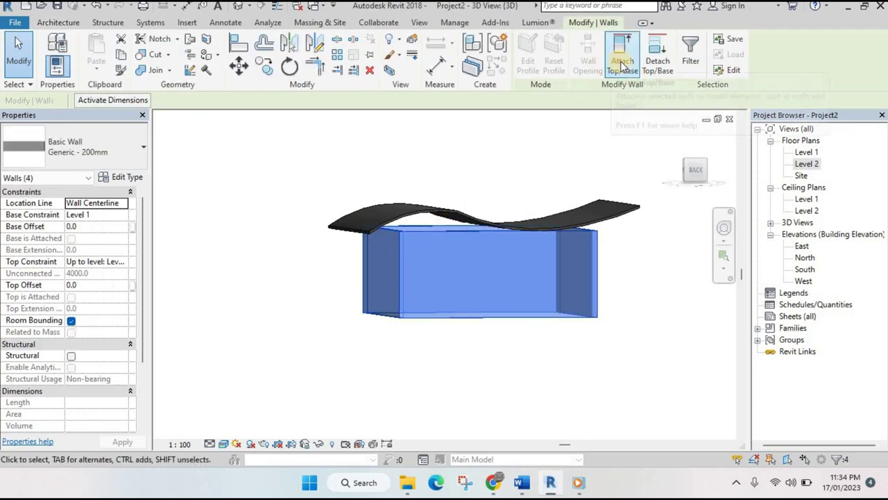
{"action": "left_click", "coordinate": [432, 154]}
{"action": "left_click", "coordinate": [450, 208]}
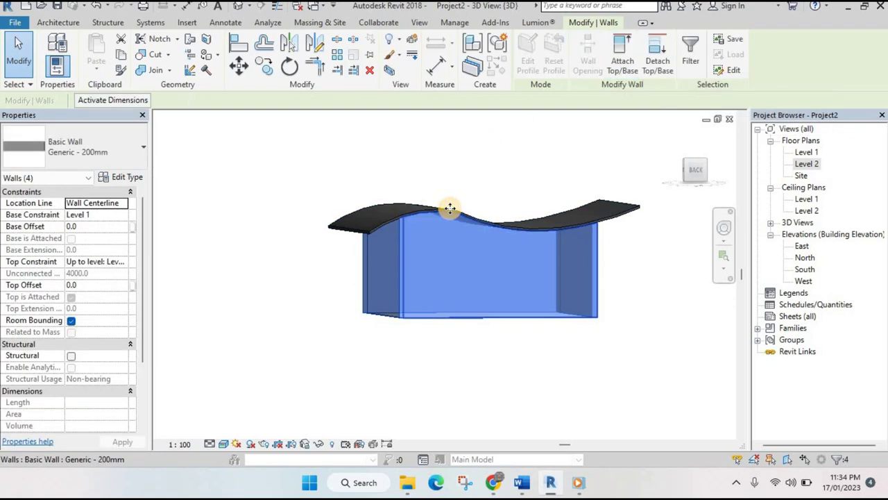
{"action": "key", "text": "Escape"}
{"action": "mouse_move", "coordinate": [554, 268]}
{"action": "middle_mouse_down", "text": "shift"}
{"action": "mouse_move", "coordinate": [507, 247]}
{"action": "mouse_move", "coordinate": [504, 293]}
{"action": "mouse_move", "coordinate": [543, 349]}
{"action": "mouse_move", "coordinate": [571, 347]}
{"action": "mouse_move", "coordinate": [588, 271]}
{"action": "mouse_move", "coordinate": [603, 329]}
{"action": "mouse_move", "coordinate": [477, 318]}
{"action": "mouse_move", "coordinate": [357, 252]}
{"action": "mouse_move", "coordinate": [341, 210]}
{"action": "mouse_move", "coordinate": [343, 232]}
{"action": "mouse_move", "coordinate": [342, 205]}
{"action": "middle_mouse_up", "text": "shift"}
{"action": "scroll", "coordinate": [460, 287], "scroll_direction": "up", "scroll_amount": 3}
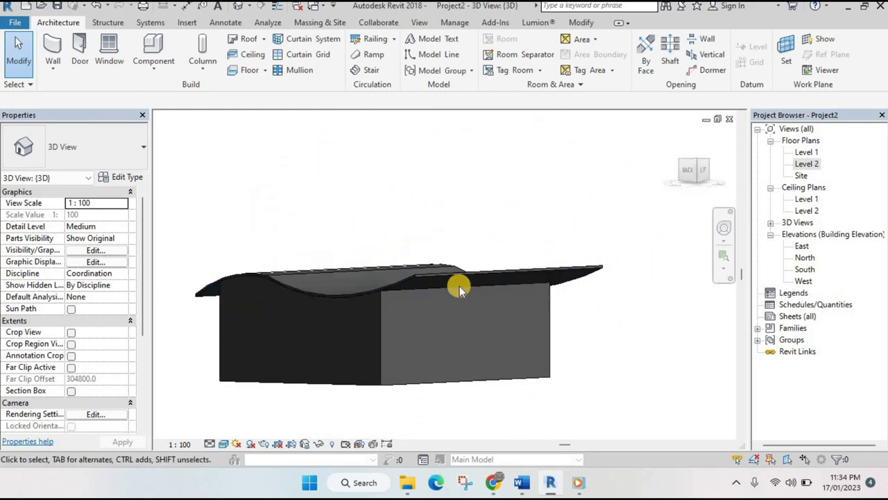
{"action": "scroll", "coordinate": [453, 284], "scroll_direction": "up", "scroll_amount": 3}
{"action": "scroll", "coordinate": [429, 295], "scroll_direction": "up", "scroll_amount": 3}
{"action": "mouse_move", "coordinate": [428, 295]}
{"action": "middle_mouse_down", "text": "shift"}
{"action": "mouse_move", "coordinate": [440, 283]}
{"action": "mouse_move", "coordinate": [476, 278]}
{"action": "mouse_move", "coordinate": [464, 336]}
{"action": "mouse_move", "coordinate": [444, 246]}
{"action": "mouse_move", "coordinate": [514, 251]}
{"action": "middle_mouse_up", "text": "shift"}
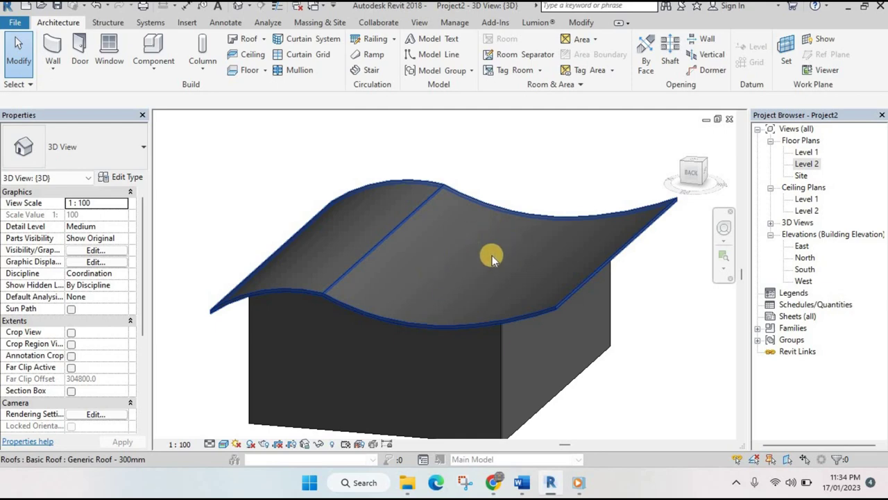
{"action": "scroll", "coordinate": [482, 295], "scroll_direction": "down", "scroll_amount": 2}
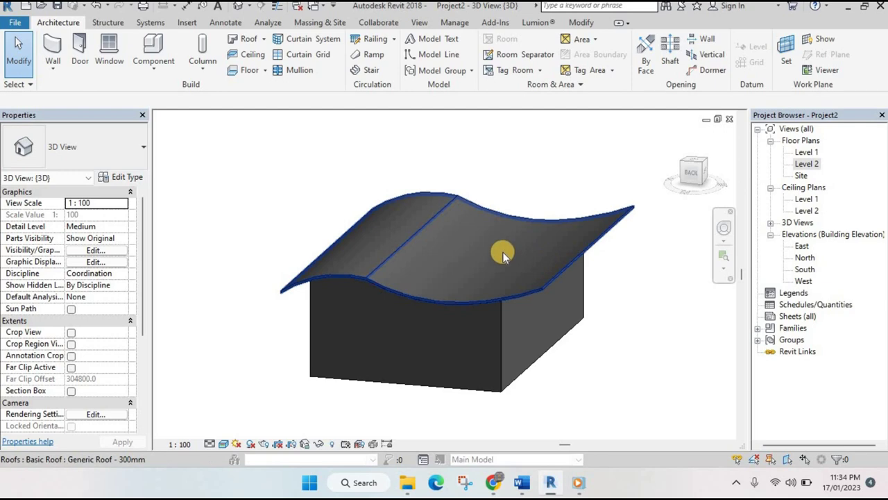
{"action": "left_click", "coordinate": [539, 289]}
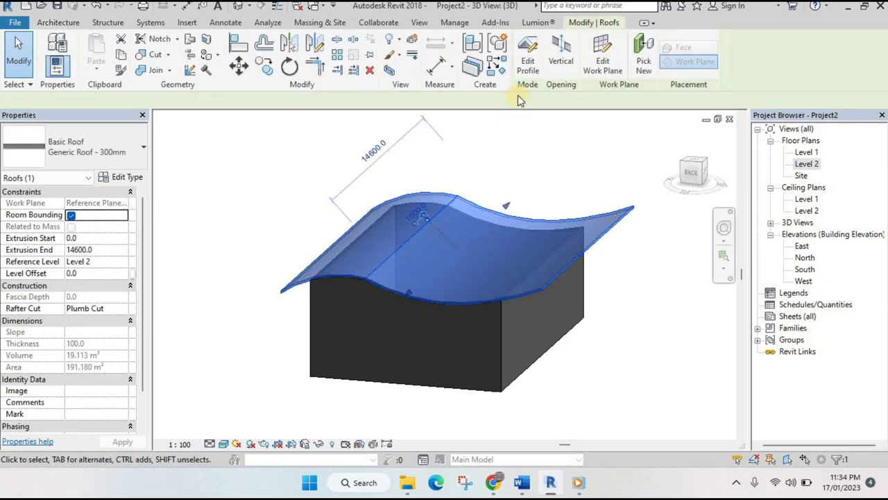
{"action": "left_click", "coordinate": [528, 54]}
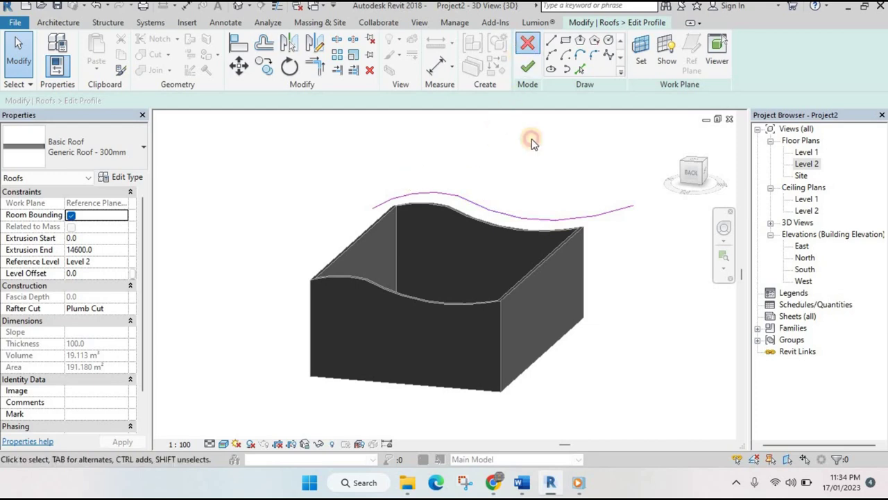
{"action": "left_click", "coordinate": [637, 272]}
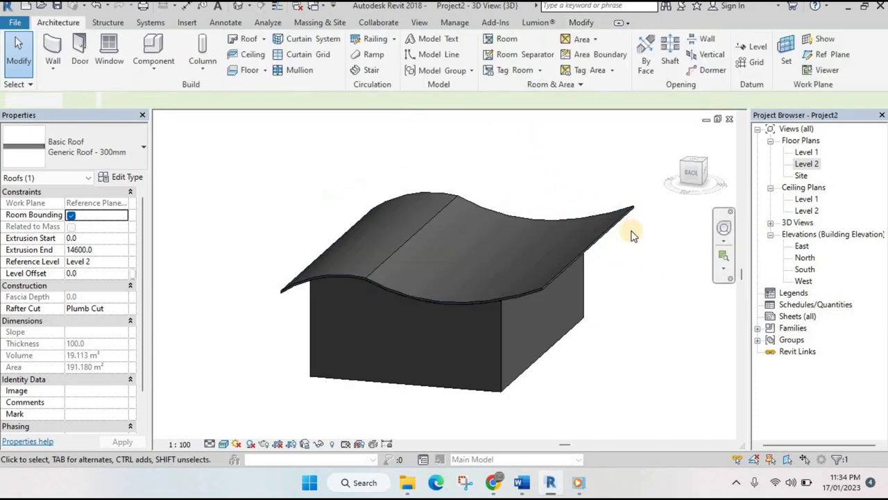
{"action": "left_click", "coordinate": [628, 210]}
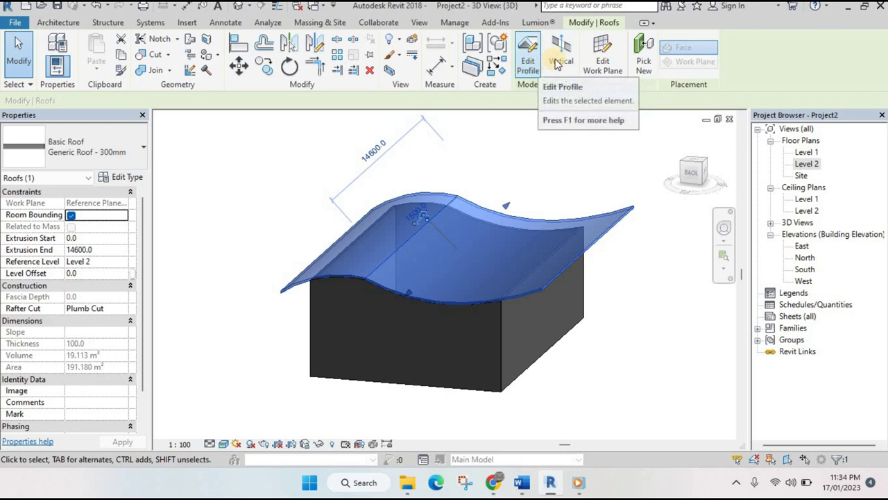
Sketch a rectangle in the roof profile on Level 2 to cut an opening, then check it in 3D
{"action": "left_click", "coordinate": [527, 55]}
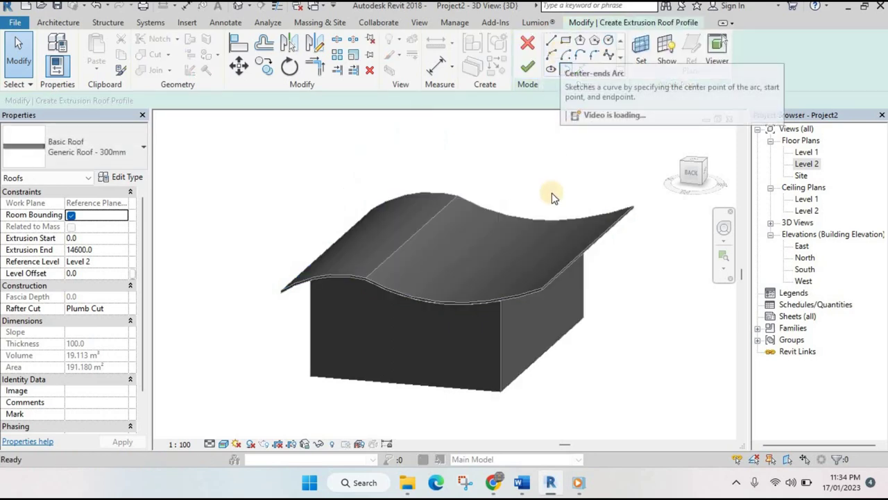
{"action": "double_click", "coordinate": [807, 164]}
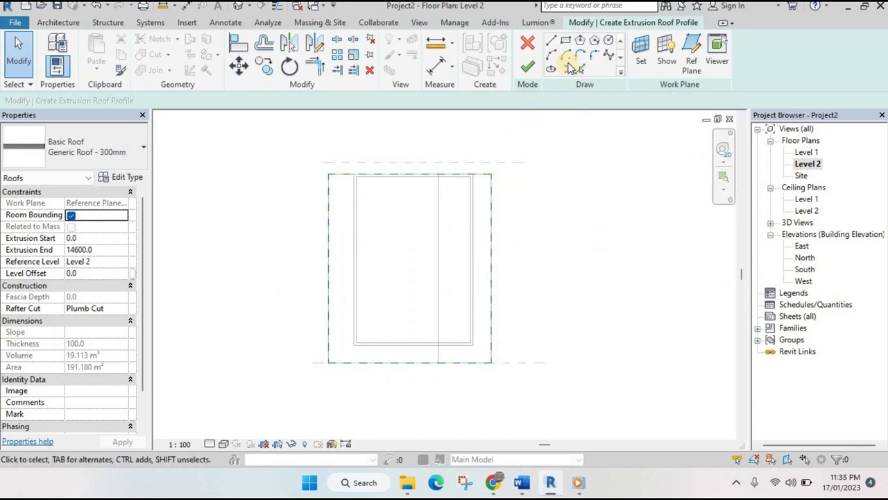
{"action": "left_click", "coordinate": [566, 41]}
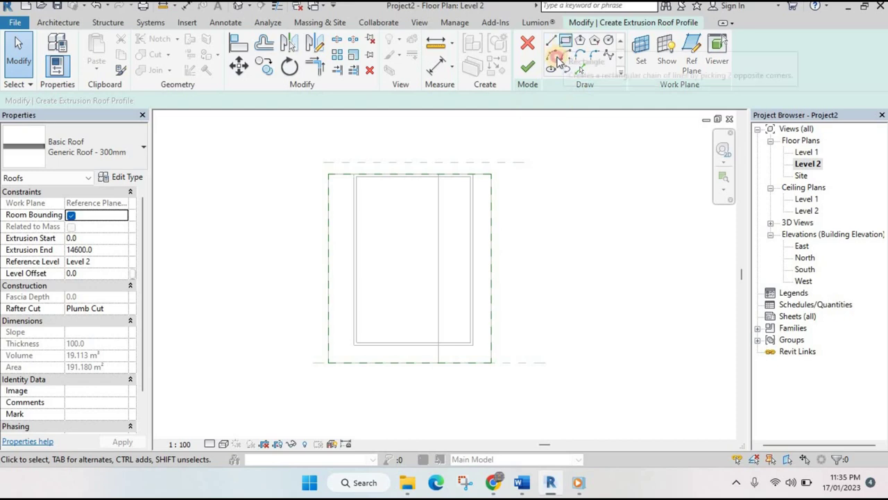
{"action": "left_click", "coordinate": [378, 295]}
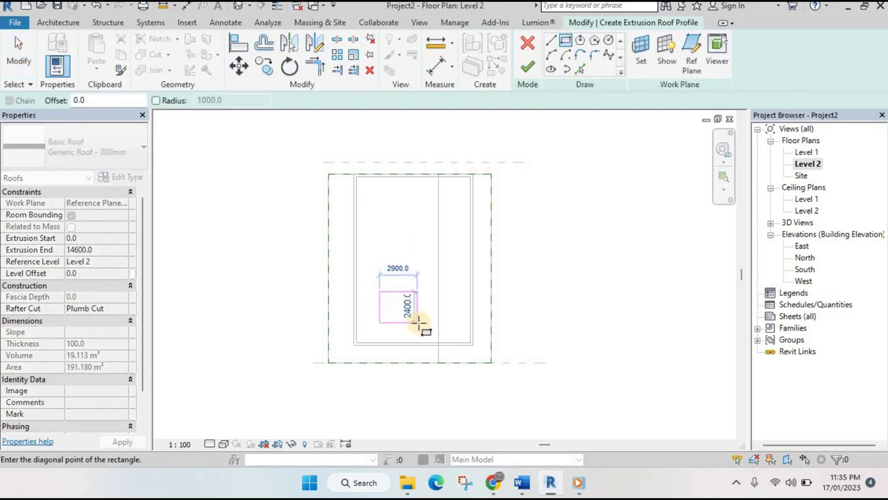
{"action": "left_click", "coordinate": [418, 322]}
{"action": "left_click", "coordinate": [527, 66]}
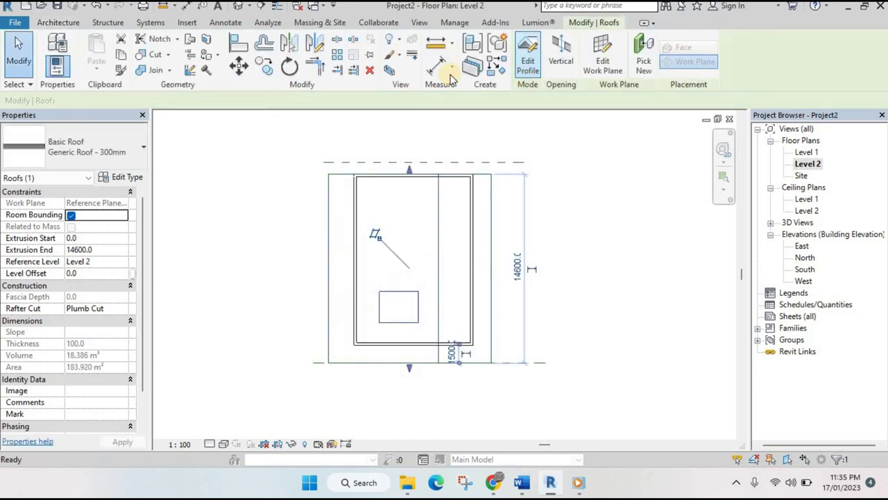
{"action": "left_click", "coordinate": [235, 8]}
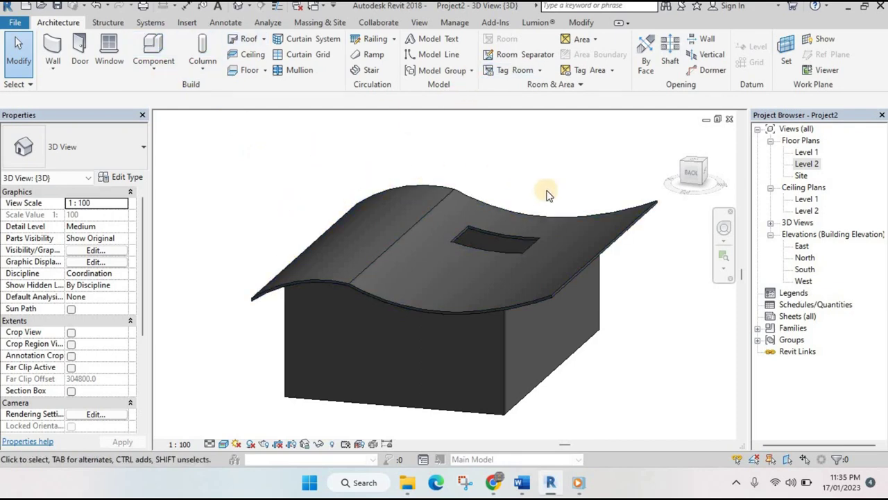
{"action": "left_click", "coordinate": [524, 301]}
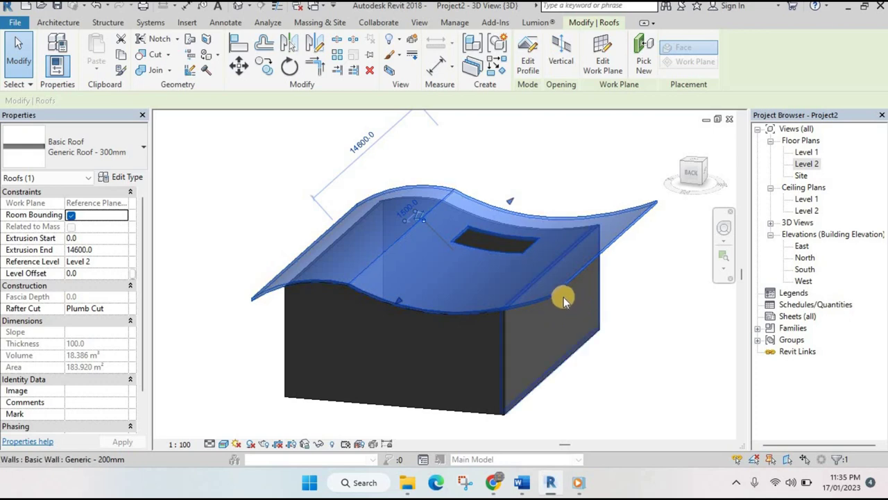
Delete the roof and all existing walls on Level 1
{"action": "key", "text": "Delete"}
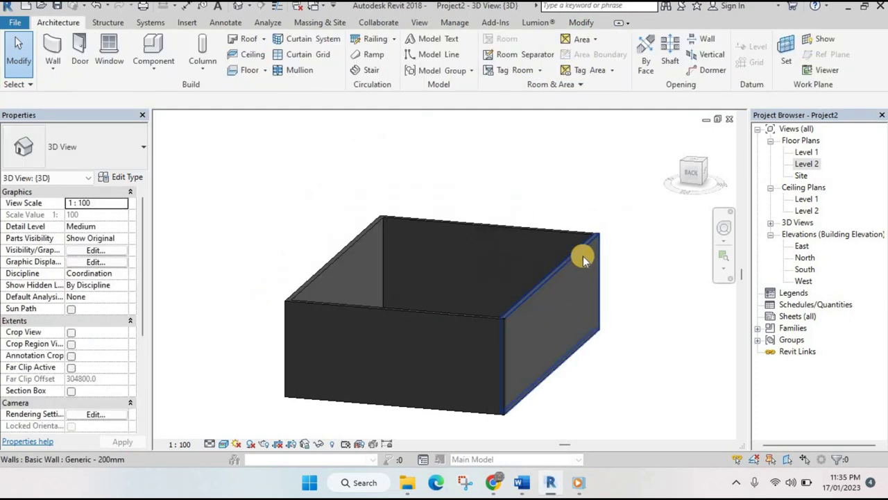
{"action": "double_click", "coordinate": [807, 153]}
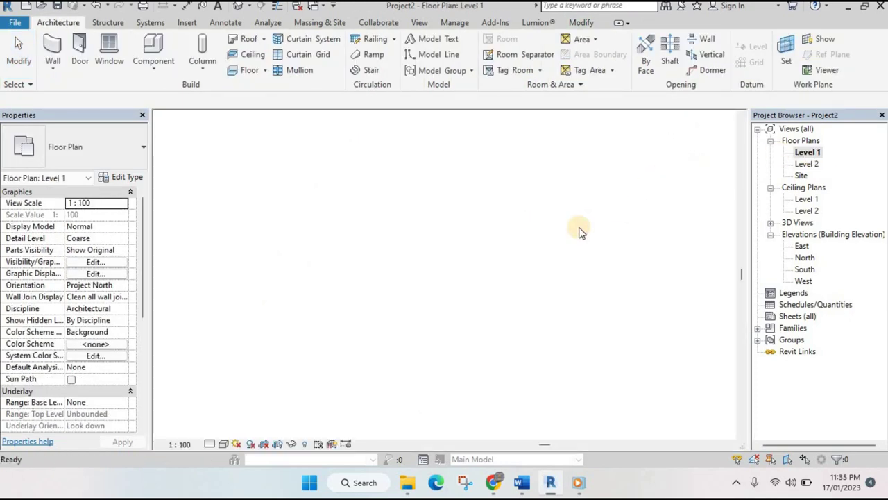
{"action": "left_click_drag", "start_coordinate": [494, 171], "coordinate": [389, 292]}
{"action": "key", "text": "Delete"}
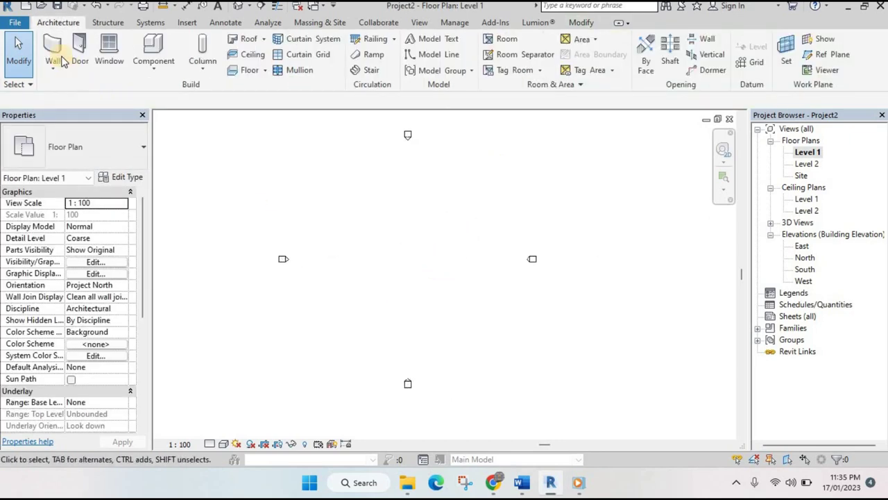
Draw a 10000 mm square of walls with the WA Rectangle tool
{"action": "key", "text": "w"}
{"action": "key", "text": "a"}
{"action": "left_click", "coordinate": [344, 200]}
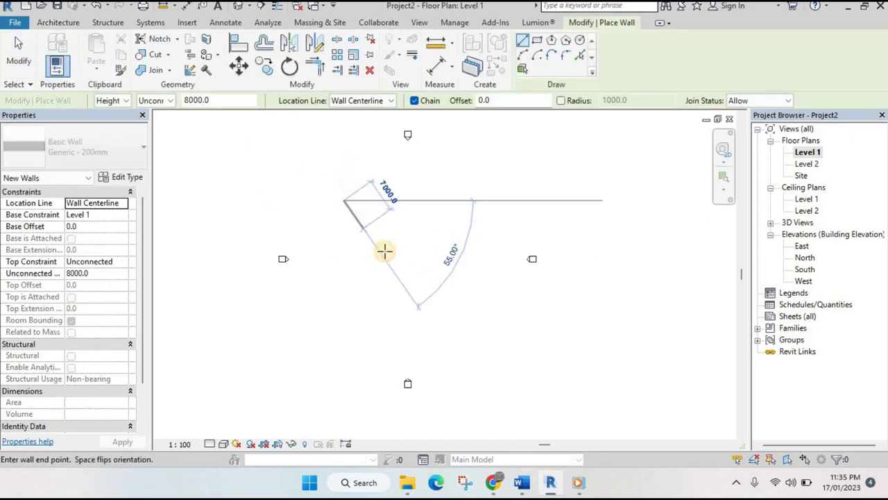
{"action": "left_click", "coordinate": [537, 39]}
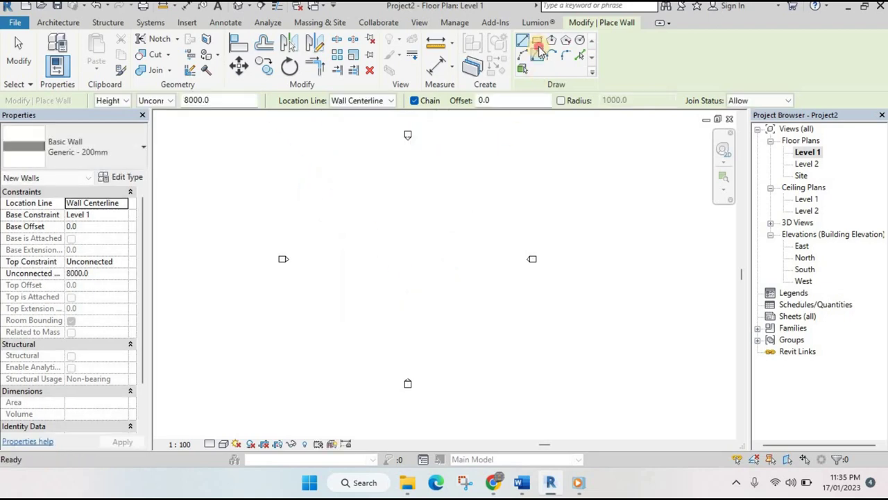
{"action": "left_click", "coordinate": [362, 202]}
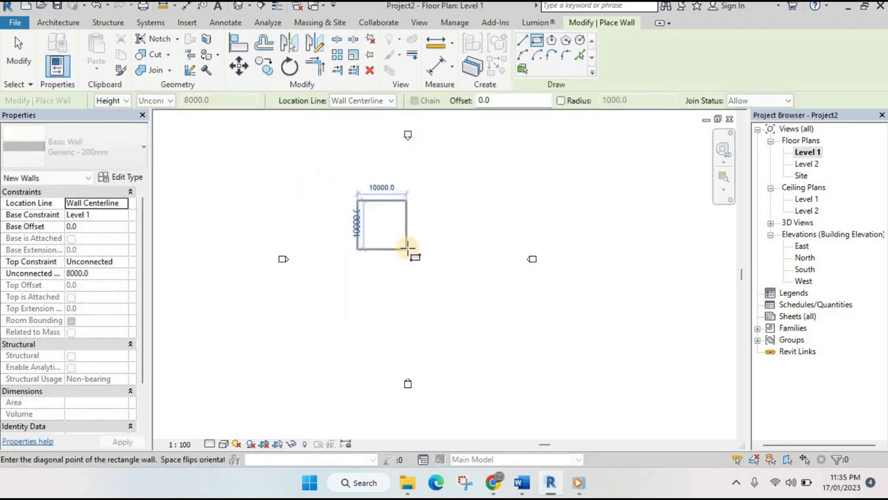
{"action": "left_click", "coordinate": [407, 249]}
Draw a second box of chained walls, 7000 top and 9000 bottom, offset down-right
{"action": "left_click", "coordinate": [523, 40]}
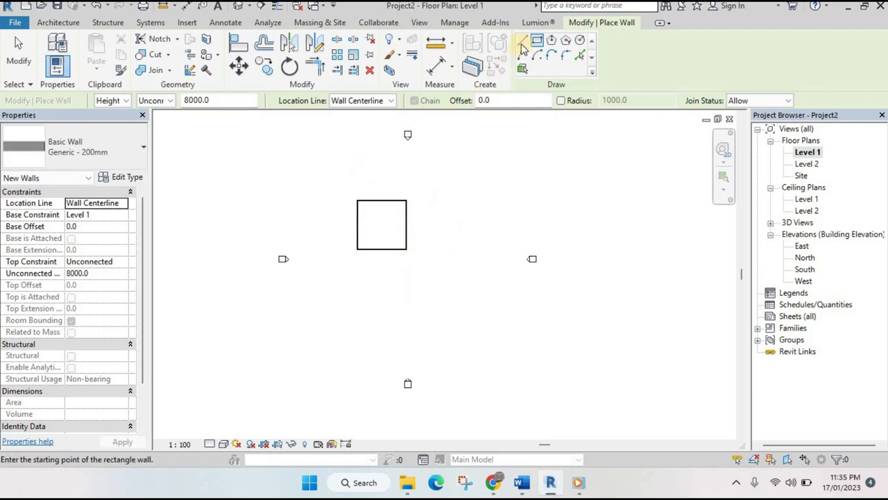
{"action": "left_click", "coordinate": [407, 221]}
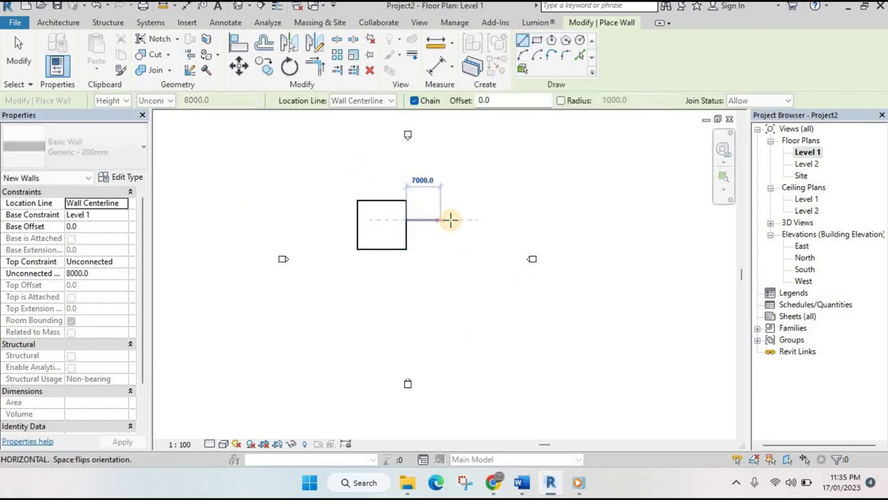
{"action": "left_click", "coordinate": [450, 221]}
{"action": "left_click", "coordinate": [449, 274]}
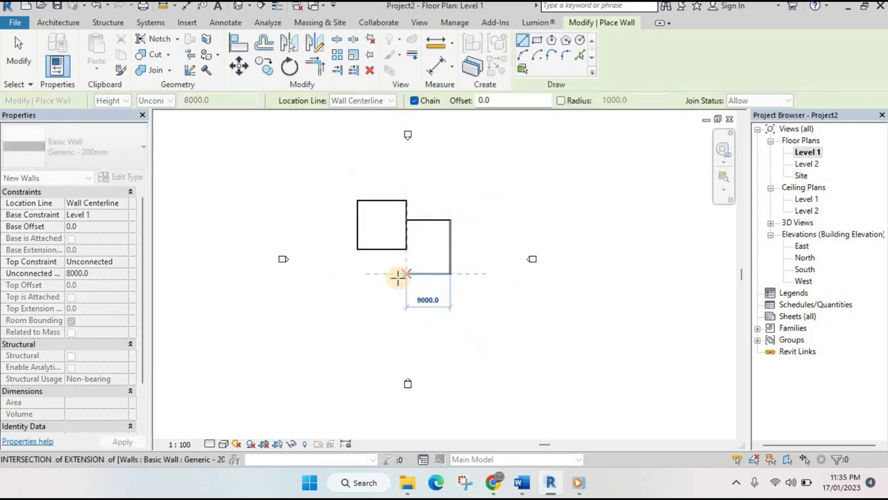
{"action": "left_click", "coordinate": [390, 276]}
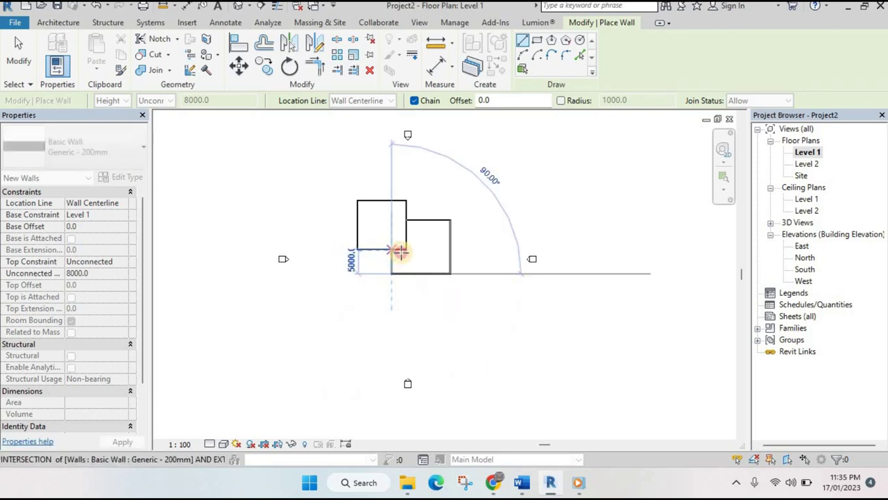
{"action": "left_click", "coordinate": [390, 249]}
{"action": "key", "text": "Escape"}
{"action": "key", "text": "Escape"}
{"action": "scroll", "coordinate": [407, 234], "scroll_direction": "up", "scroll_amount": 1}
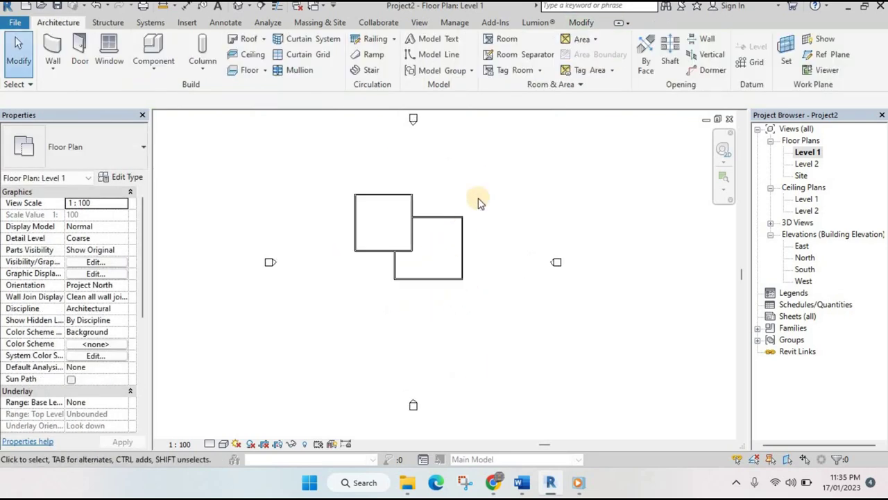
Set the Top Constraint of all eight walls to Up to level: Level 2 and check them in 3D
{"action": "left_click_drag", "start_coordinate": [486, 153], "coordinate": [339, 315]}
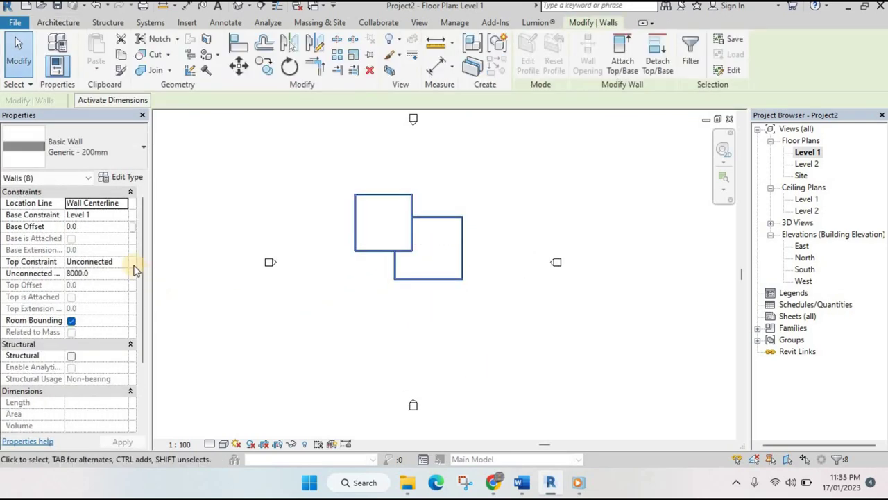
{"action": "left_click", "coordinate": [124, 262]}
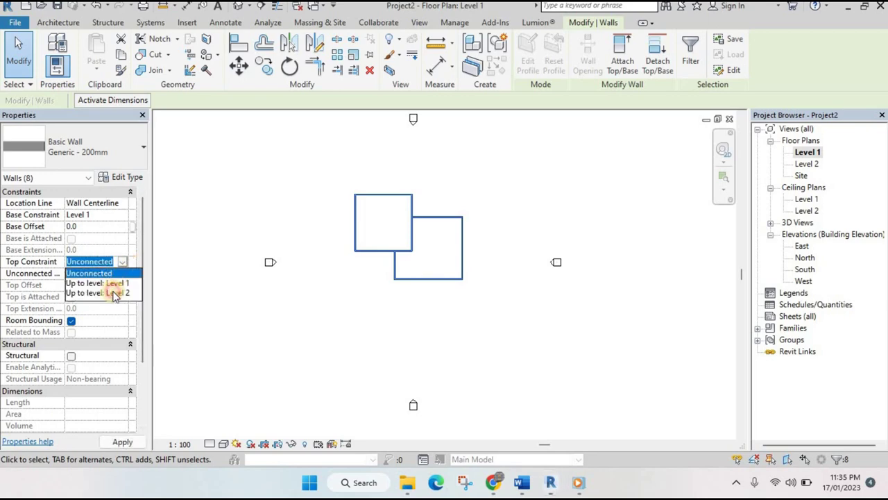
{"action": "left_click", "coordinate": [114, 293]}
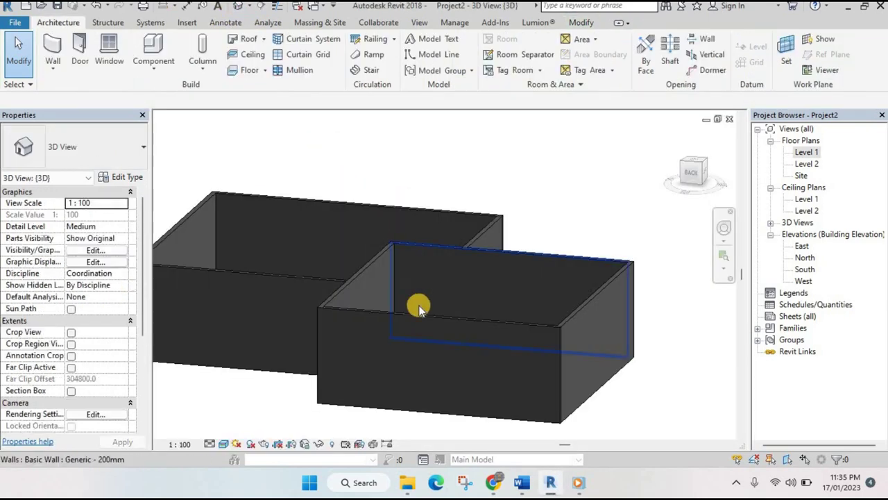
{"action": "mouse_move", "coordinate": [417, 303]}
{"action": "middle_mouse_down", "text": "shift"}
{"action": "mouse_move", "coordinate": [359, 293]}
{"action": "mouse_move", "coordinate": [266, 254]}
{"action": "mouse_move", "coordinate": [444, 286]}
{"action": "middle_mouse_up", "text": "shift"}
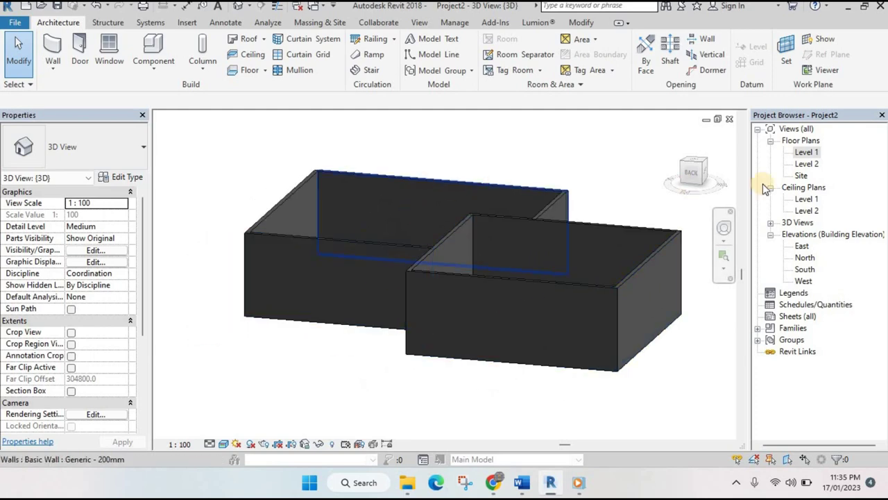
Open and recentre the Level 2 floor plan, then expand the roof types list
{"action": "double_click", "coordinate": [804, 165]}
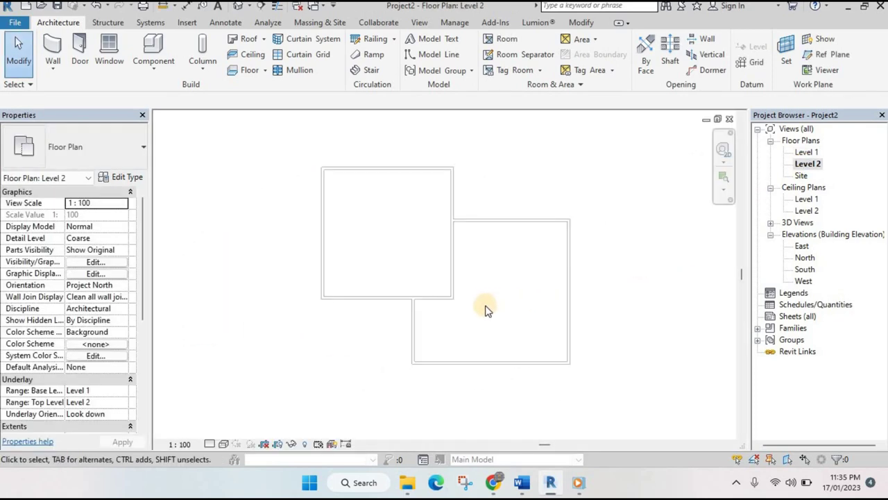
{"action": "middle_click_drag", "start_coordinate": [477, 314], "coordinate": [463, 309]}
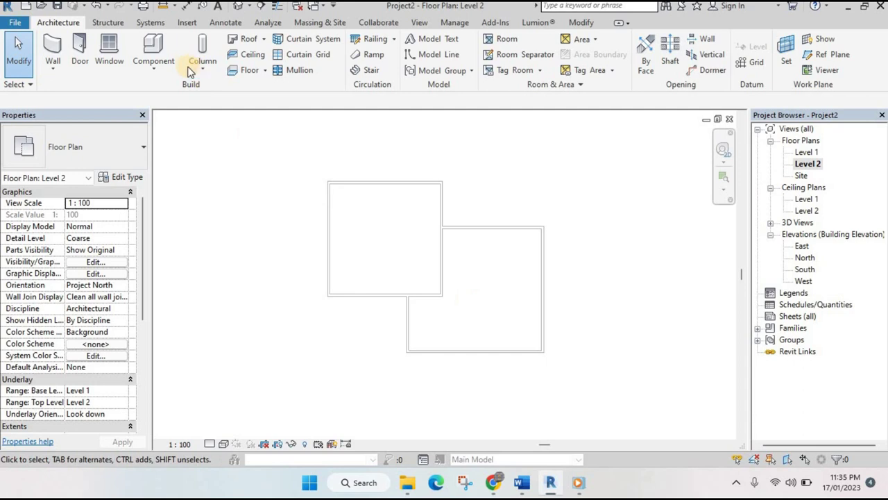
{"action": "left_click", "coordinate": [264, 40]}
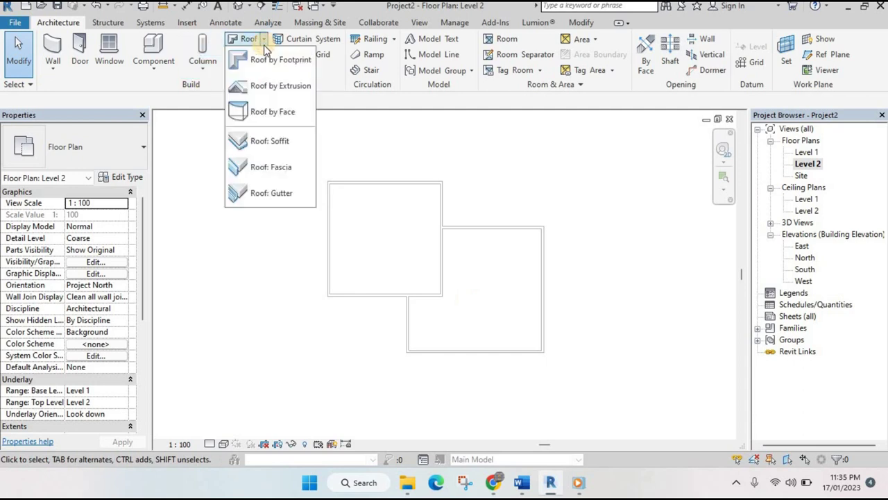
Start a Roof by Extrusion on the south wall's plane in North elevation, Level 2, offset 0
{"action": "left_click", "coordinate": [272, 90]}
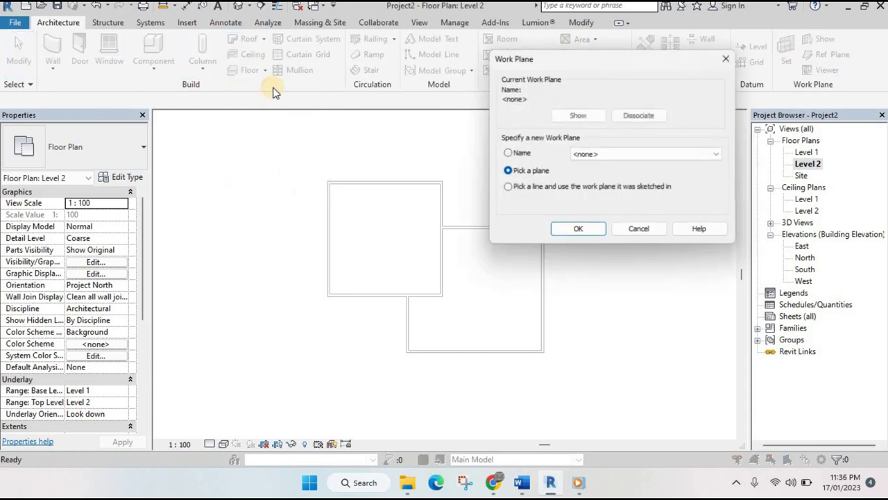
{"action": "left_click", "coordinate": [589, 232]}
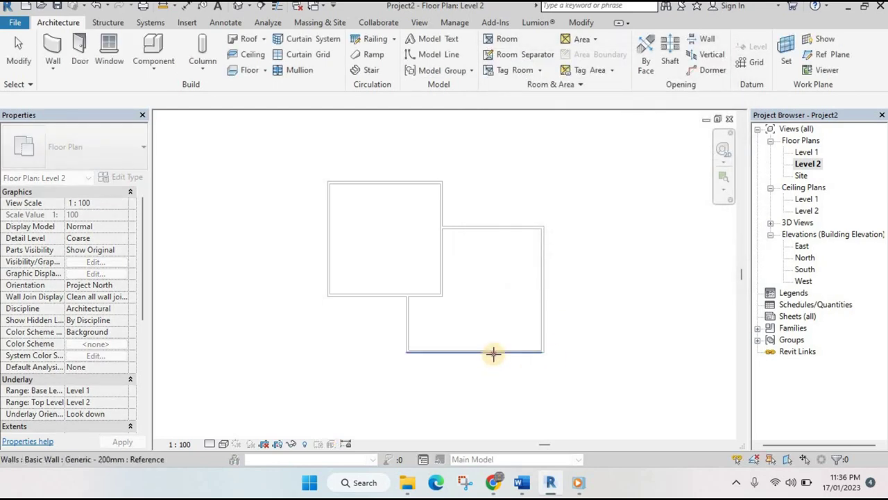
{"action": "left_click", "coordinate": [493, 354]}
{"action": "left_click", "coordinate": [449, 367]}
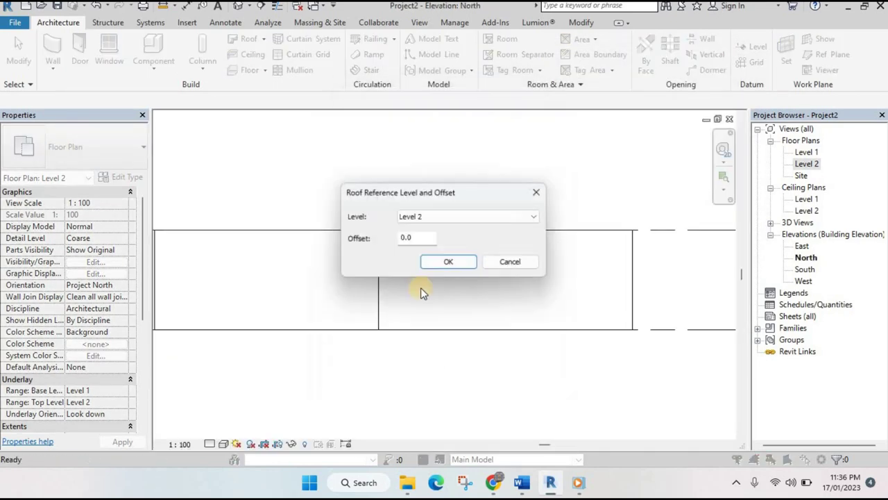
{"action": "left_click", "coordinate": [448, 262]}
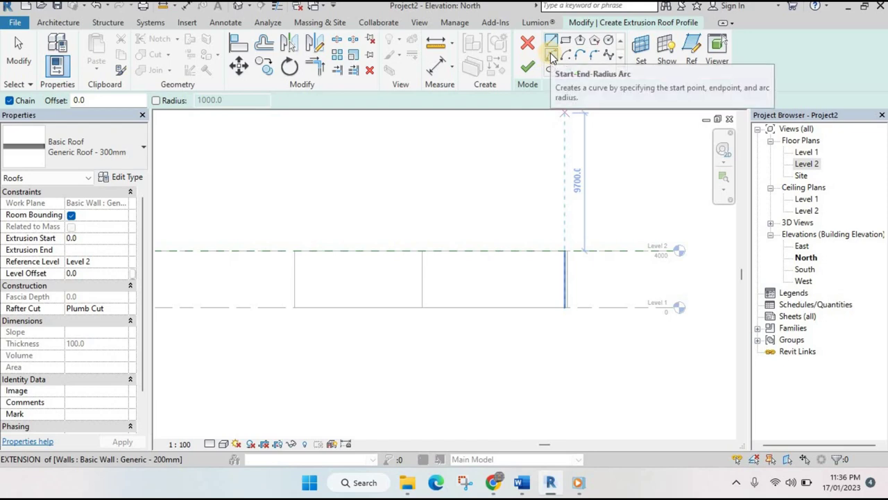
Draw chained start-end-radius arcs forming the wavy roof profile across both boxes
{"action": "left_click", "coordinate": [238, 252]}
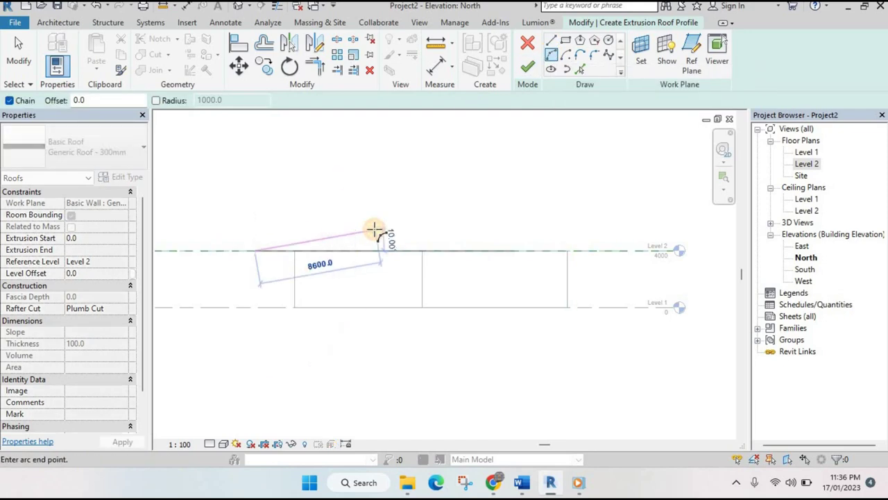
{"action": "left_click", "coordinate": [385, 237]}
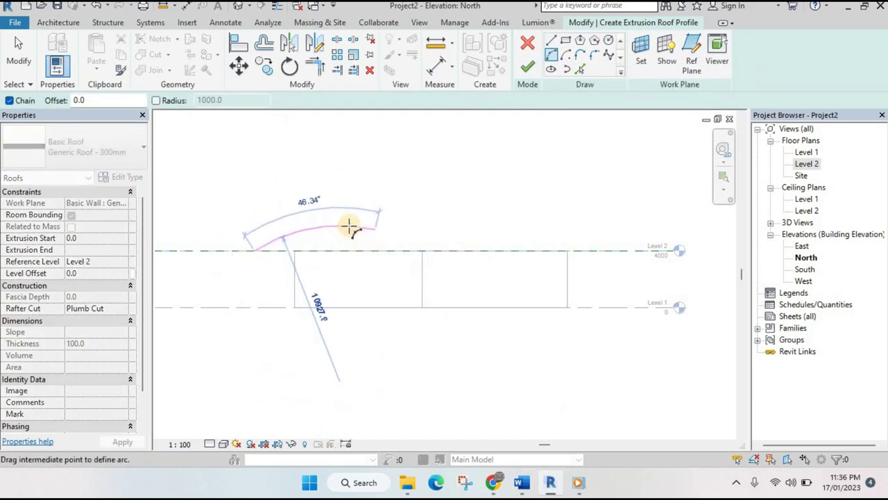
{"action": "left_click", "coordinate": [349, 224]}
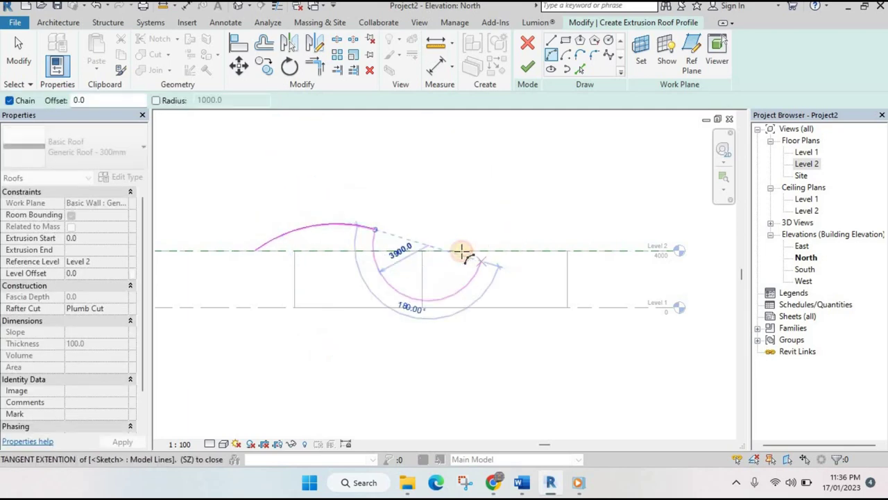
{"action": "scroll", "coordinate": [442, 250], "scroll_direction": "up", "scroll_amount": 2}
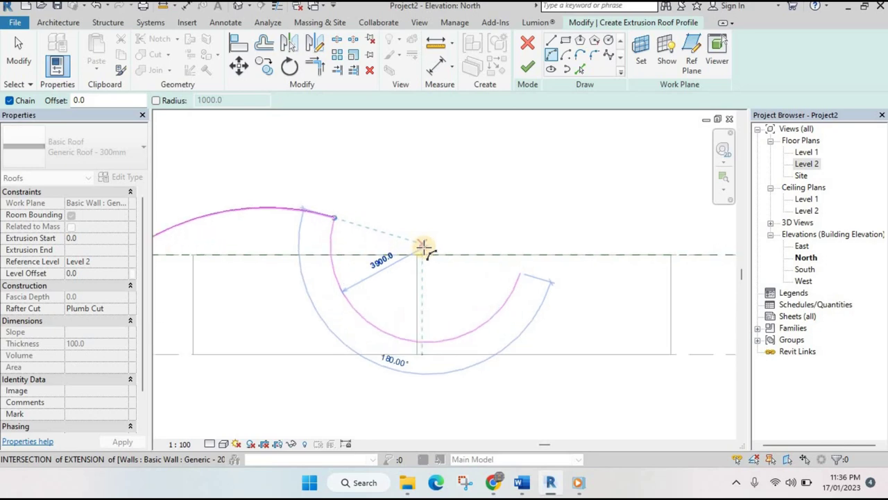
{"action": "scroll", "coordinate": [422, 251], "scroll_direction": "up", "scroll_amount": 2}
{"action": "left_click", "coordinate": [455, 252]}
{"action": "scroll", "coordinate": [520, 254], "scroll_direction": "down", "scroll_amount": 2}
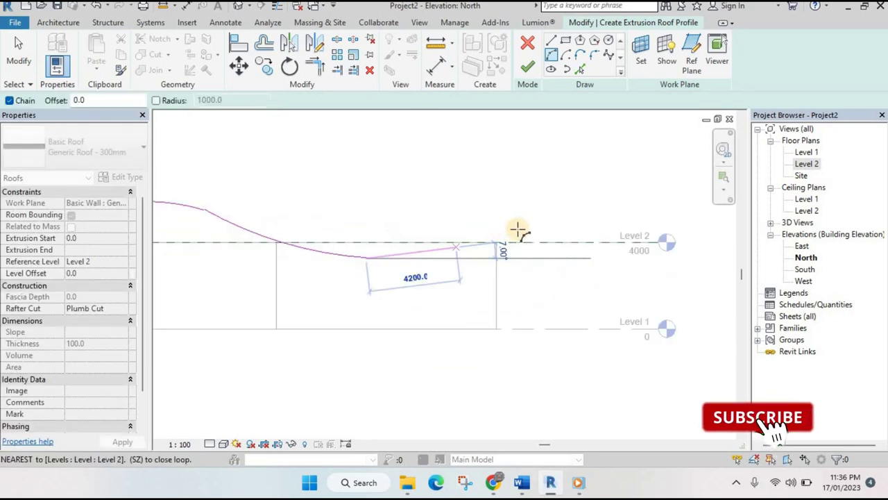
{"action": "left_click", "coordinate": [569, 222]}
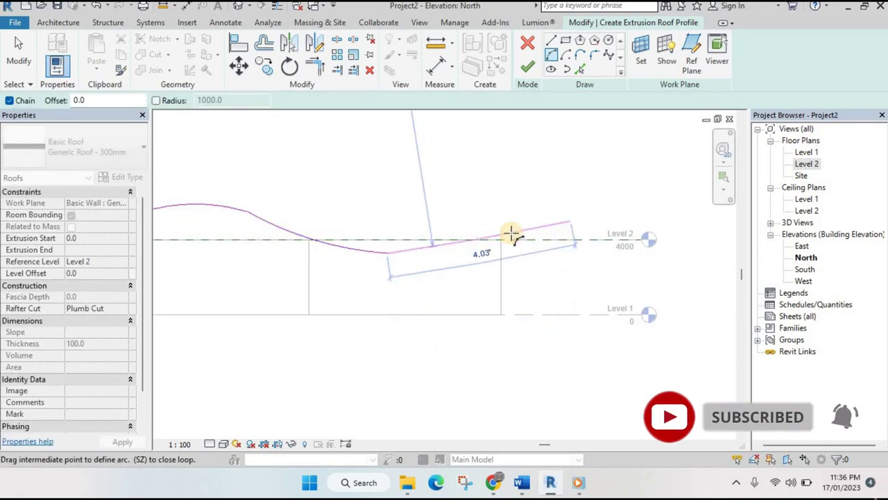
{"action": "left_click", "coordinate": [511, 234]}
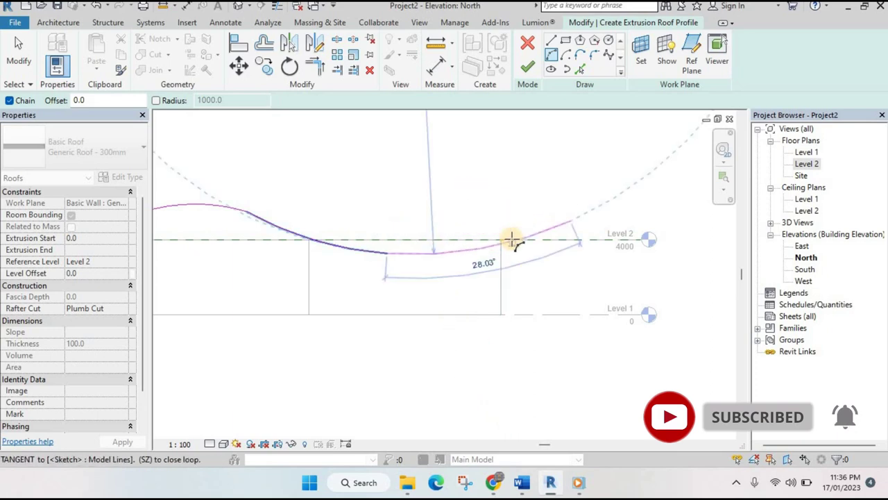
{"action": "scroll", "coordinate": [534, 261], "scroll_direction": "down", "scroll_amount": 2}
{"action": "key", "text": "Escape"}
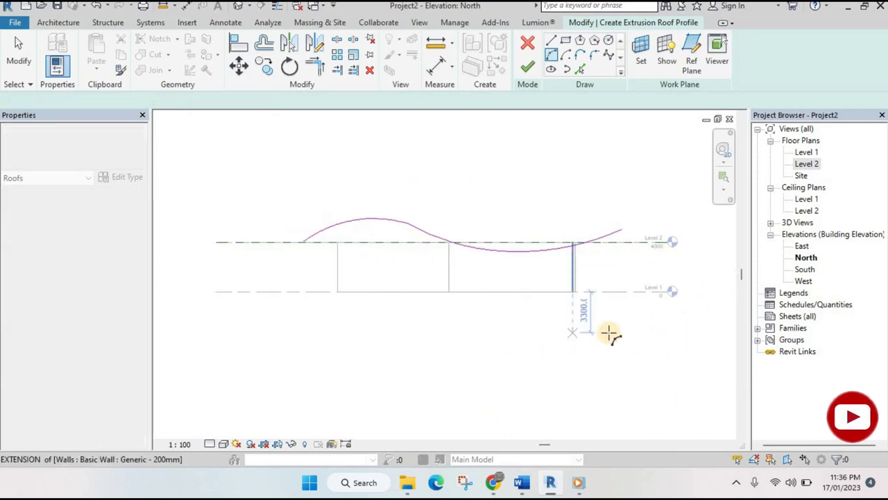
{"action": "key", "text": "Escape"}
Finish the roof profile sketch and view the new curved roof in 3D
{"action": "left_click", "coordinate": [528, 66]}
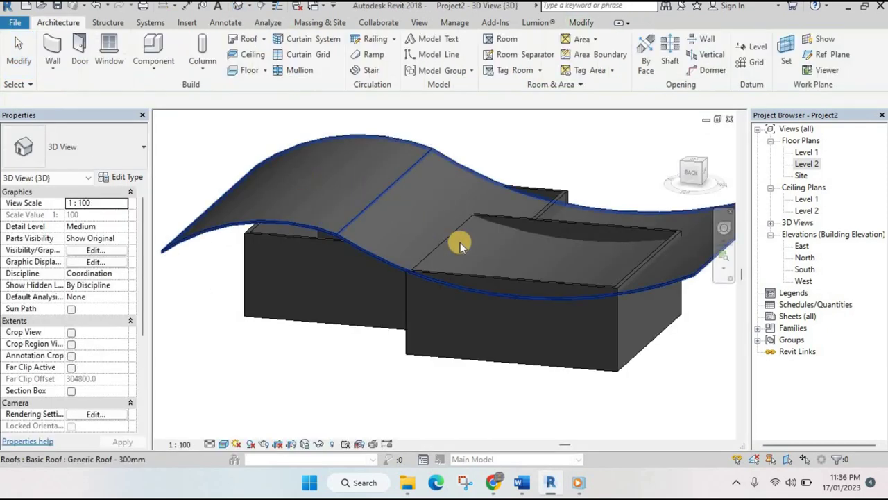
{"action": "middle_click_drag", "start_coordinate": [460, 243], "coordinate": [530, 244], "text": "shift"}
{"action": "scroll", "coordinate": [600, 261], "scroll_direction": "up", "scroll_amount": 2}
{"action": "scroll", "coordinate": [604, 316], "scroll_direction": "up", "scroll_amount": 2}
{"action": "mouse_move", "coordinate": [605, 317]}
{"action": "middle_mouse_down", "text": "shift"}
{"action": "mouse_move", "coordinate": [620, 350]}
{"action": "mouse_move", "coordinate": [569, 80]}
{"action": "middle_mouse_up", "text": "shift"}
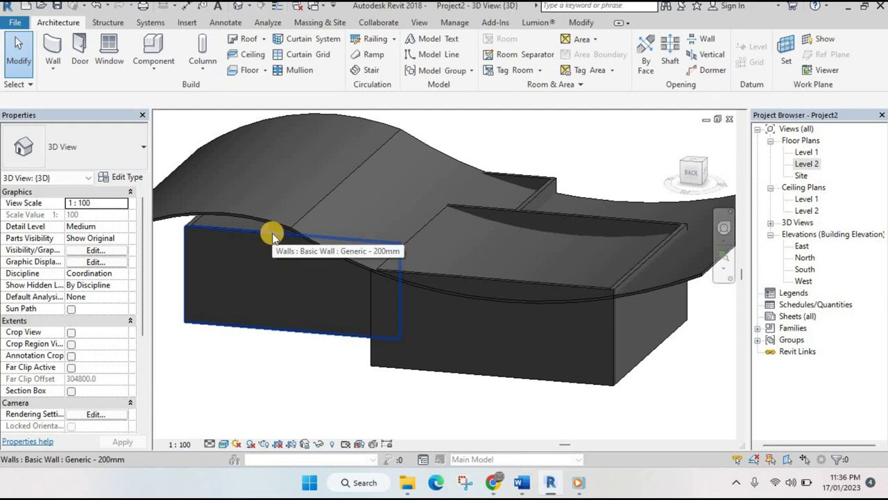
Attach the tops of the rear box's four walls to the wavy roof
{"action": "key", "text": "Tab"}
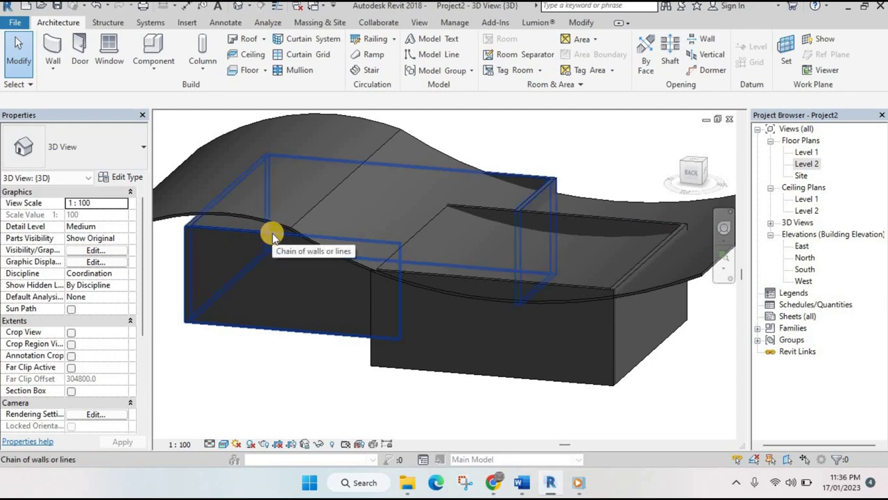
{"action": "left_click", "coordinate": [273, 235]}
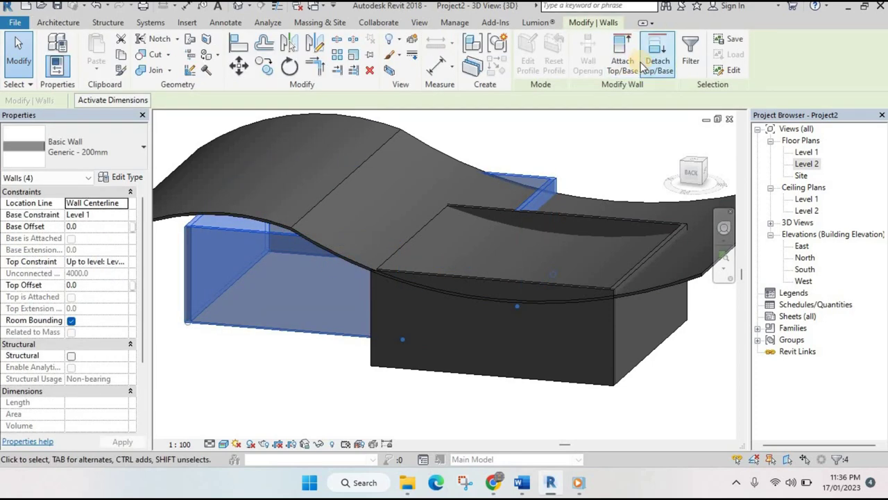
{"action": "left_click", "coordinate": [622, 59]}
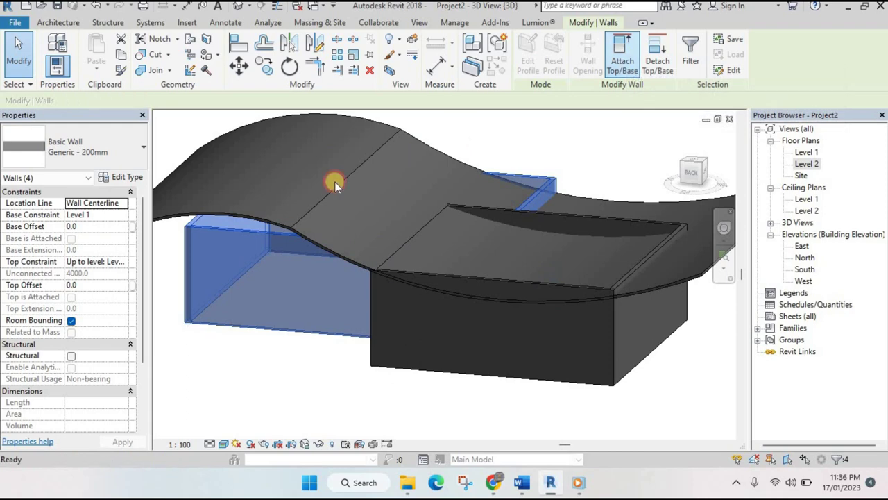
{"action": "left_click", "coordinate": [278, 226]}
{"action": "middle_click_drag", "start_coordinate": [486, 283], "coordinate": [585, 311]}
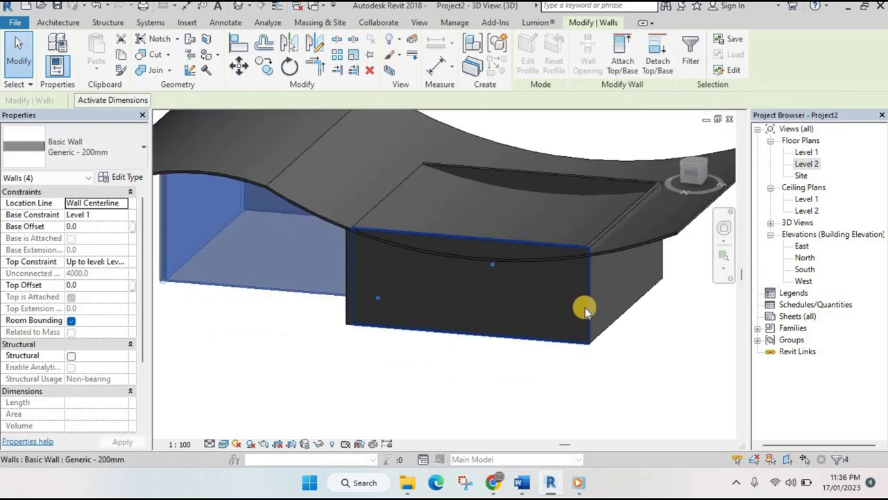
{"action": "key", "text": "Escape"}
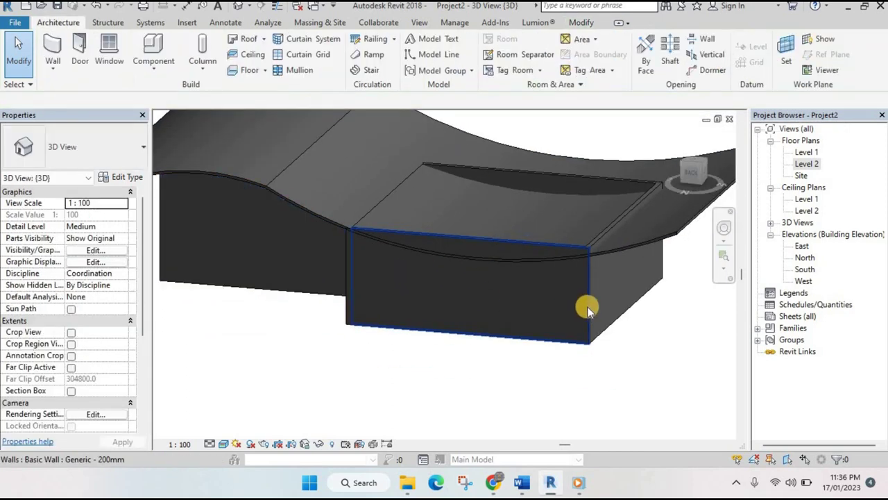
Attach the tops of the front box's four walls to the wavy roof
{"action": "key", "text": "Tab"}
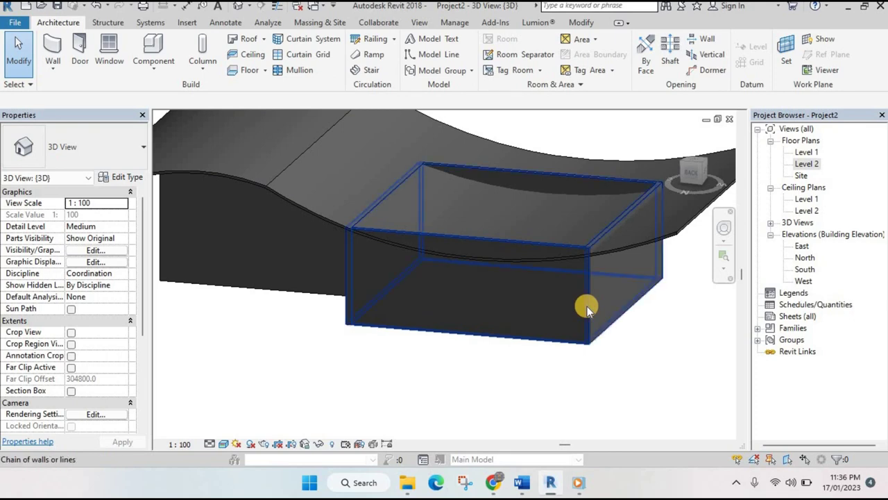
{"action": "left_click", "coordinate": [587, 306]}
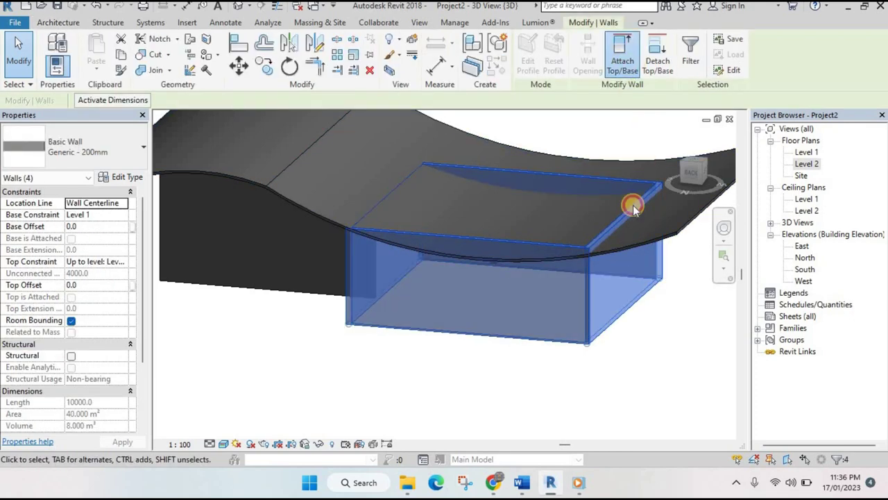
{"action": "left_click", "coordinate": [632, 205]}
{"action": "scroll", "coordinate": [555, 292], "scroll_direction": "down", "scroll_amount": 2}
{"action": "scroll", "coordinate": [497, 326], "scroll_direction": "down", "scroll_amount": 1}
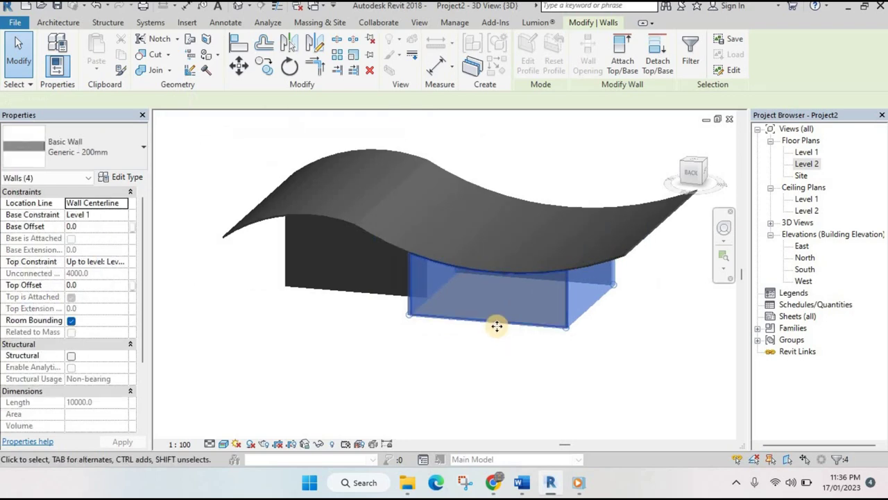
{"action": "key", "text": "Escape"}
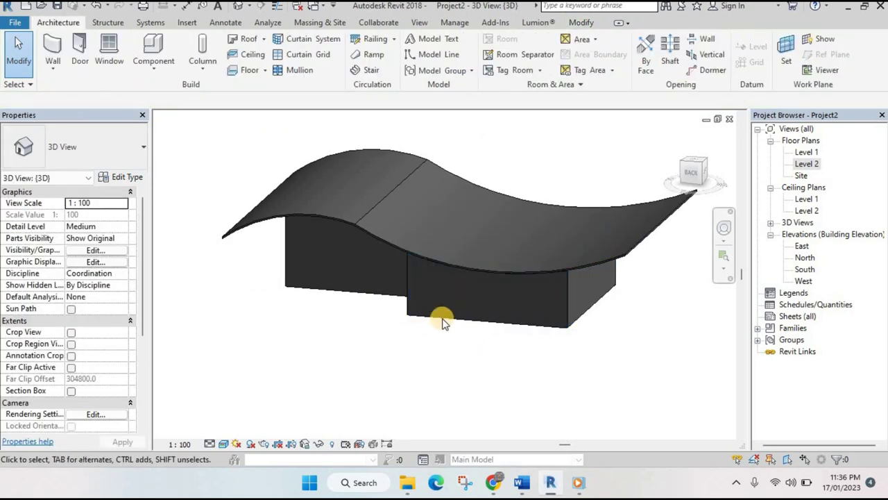
{"action": "mouse_move", "coordinate": [412, 283]}
{"action": "middle_mouse_down", "text": "shift"}
{"action": "mouse_move", "coordinate": [473, 379]}
{"action": "mouse_move", "coordinate": [476, 414]}
{"action": "mouse_move", "coordinate": [551, 431]}
{"action": "mouse_move", "coordinate": [613, 351]}
{"action": "mouse_move", "coordinate": [624, 125]}
{"action": "mouse_move", "coordinate": [613, 116]}
{"action": "middle_mouse_up", "text": "shift"}
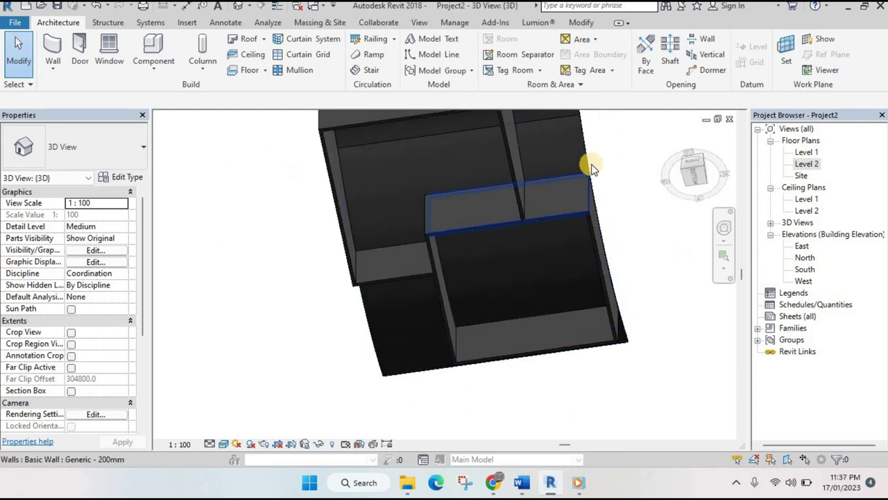
{"action": "middle_click_drag", "start_coordinate": [542, 154], "coordinate": [403, 141], "text": "shift"}
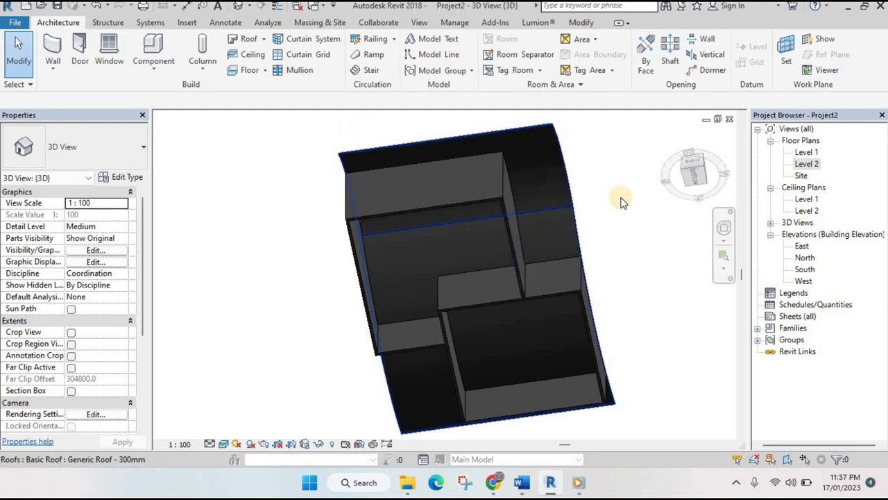
{"action": "mouse_move", "coordinate": [622, 202]}
{"action": "middle_mouse_down", "text": "shift"}
{"action": "mouse_move", "coordinate": [601, 307]}
{"action": "mouse_move", "coordinate": [493, 410]}
{"action": "mouse_move", "coordinate": [527, 252]}
{"action": "mouse_move", "coordinate": [569, 278]}
{"action": "mouse_move", "coordinate": [569, 287]}
{"action": "mouse_move", "coordinate": [525, 268]}
{"action": "mouse_move", "coordinate": [561, 236]}
{"action": "middle_mouse_up", "text": "shift"}
{"action": "left_click", "coordinate": [569, 235]}
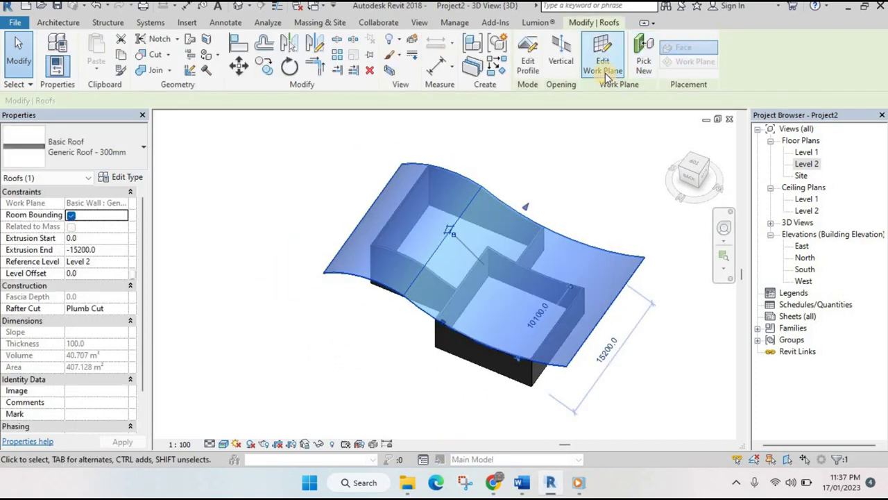
Sketch two rectangular vertical openings on the Level 2 plan, reducing roof volume to 34.126 m³
{"action": "left_click", "coordinate": [562, 61]}
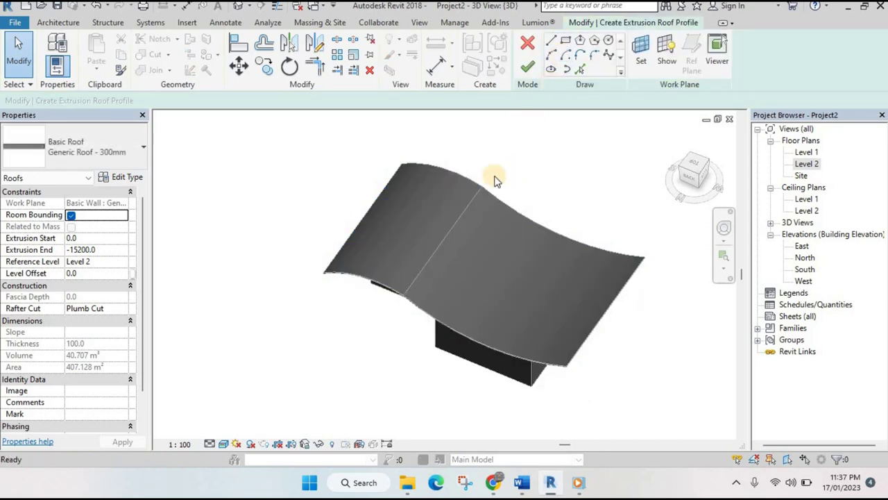
{"action": "double_click", "coordinate": [807, 164]}
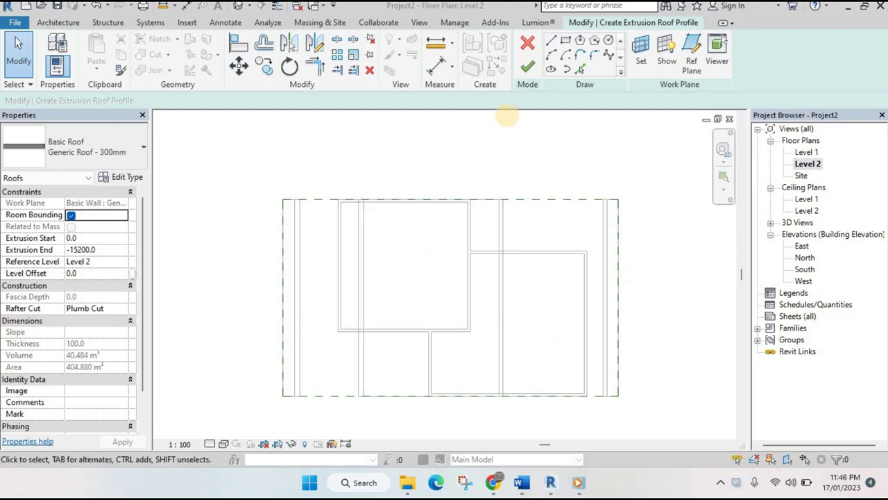
{"action": "left_click", "coordinate": [566, 41]}
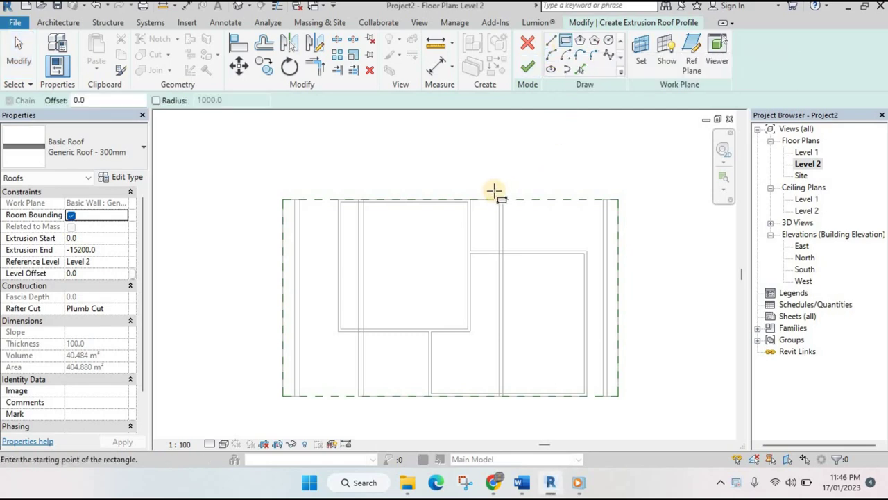
{"action": "left_click", "coordinate": [493, 190]}
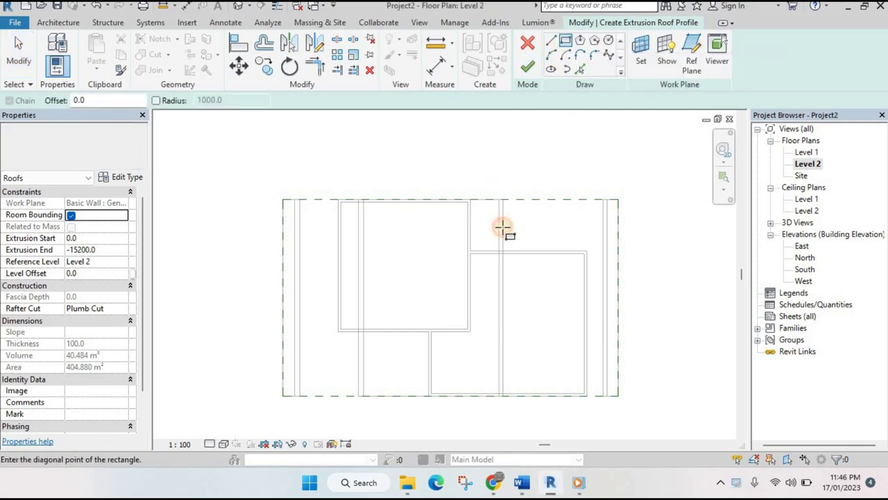
{"action": "left_click", "coordinate": [628, 237]}
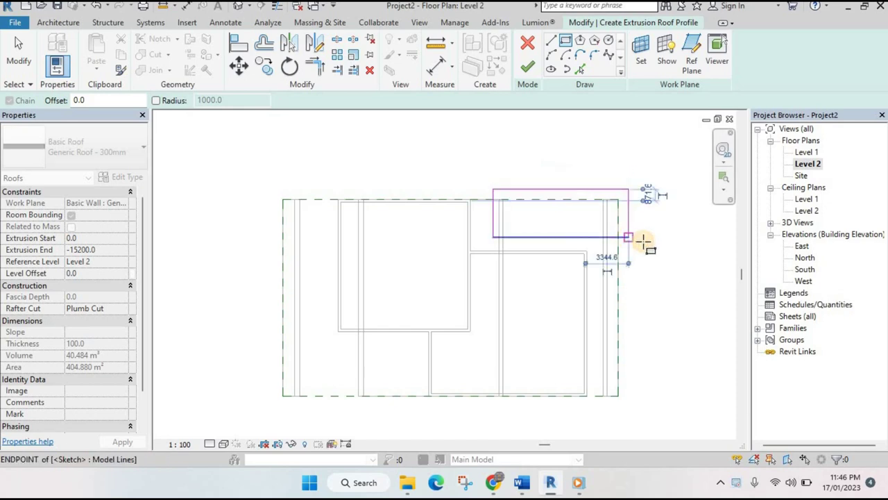
{"action": "left_click", "coordinate": [274, 349]}
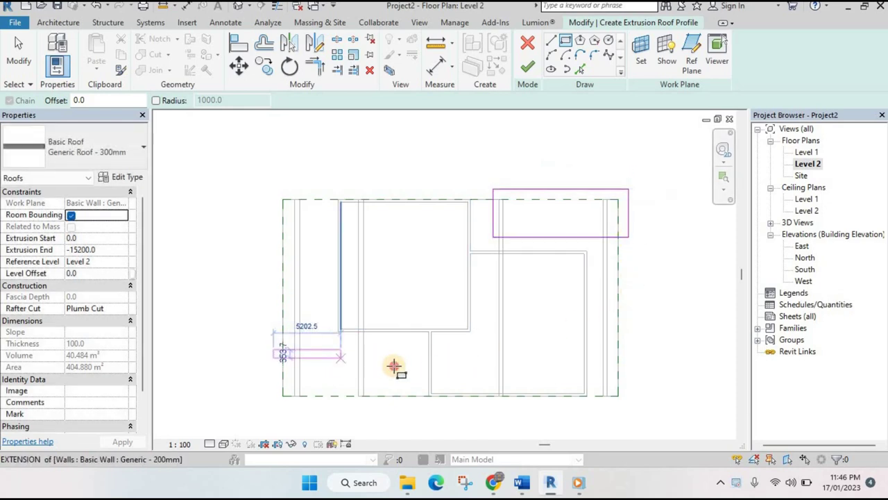
{"action": "left_click", "coordinate": [403, 411]}
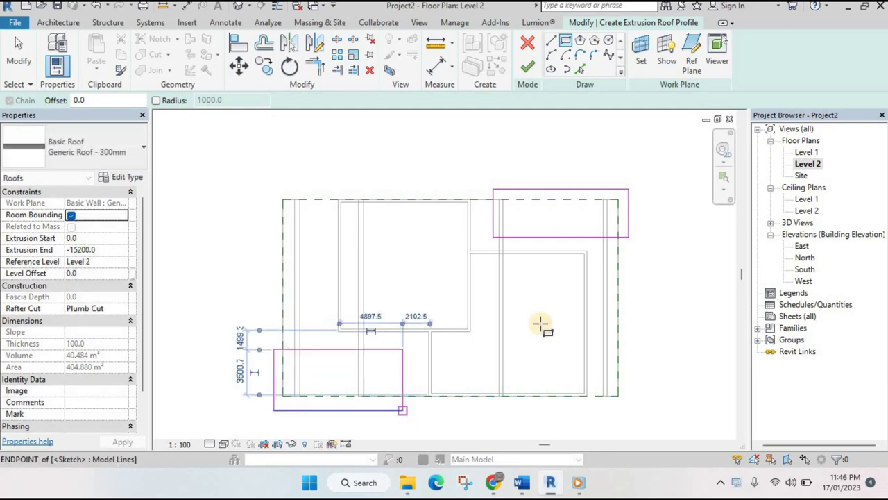
{"action": "left_click", "coordinate": [529, 68]}
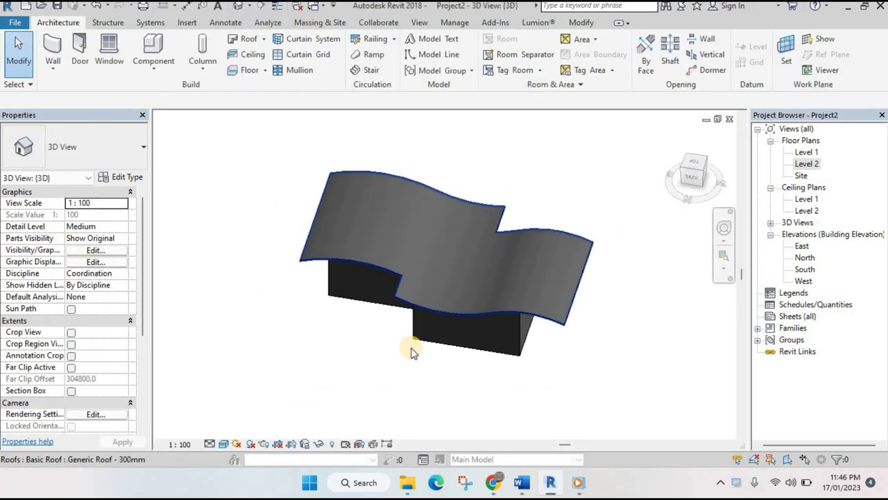
Orbit to inspect the notched roof, then select and deselect it
{"action": "mouse_move", "coordinate": [410, 351]}
{"action": "middle_mouse_down", "text": "shift"}
{"action": "mouse_move", "coordinate": [557, 230]}
{"action": "mouse_move", "coordinate": [645, 212]}
{"action": "mouse_move", "coordinate": [670, 241]}
{"action": "mouse_move", "coordinate": [579, 312]}
{"action": "mouse_move", "coordinate": [415, 282]}
{"action": "mouse_move", "coordinate": [398, 245]}
{"action": "mouse_move", "coordinate": [436, 266]}
{"action": "mouse_move", "coordinate": [399, 283]}
{"action": "middle_mouse_up", "text": "shift"}
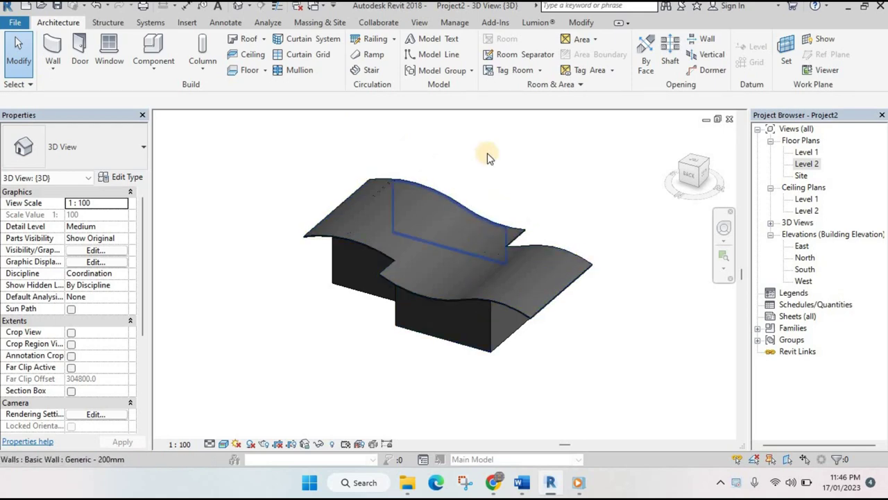
{"action": "left_click", "coordinate": [512, 309]}
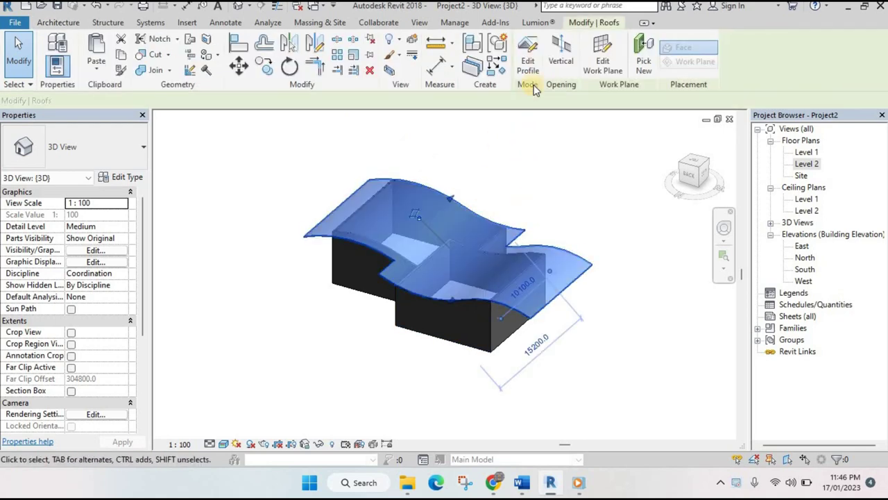
{"action": "key", "text": "Escape"}
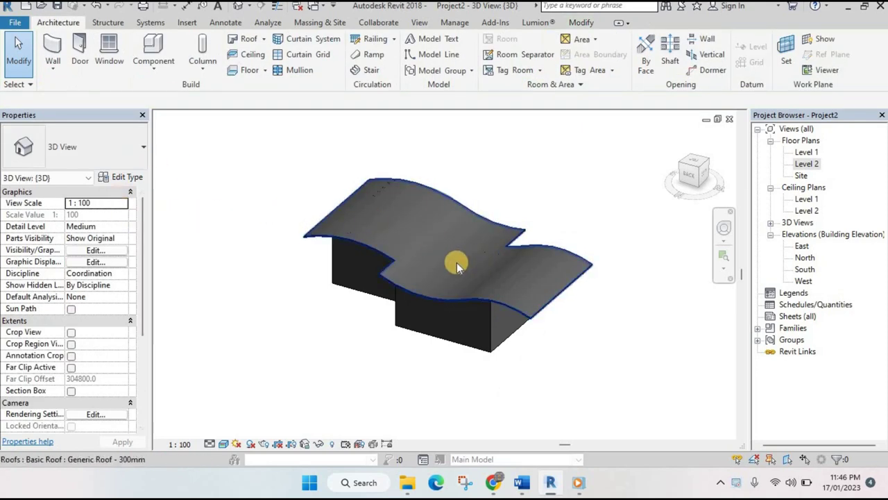
{"action": "left_click", "coordinate": [249, 40]}
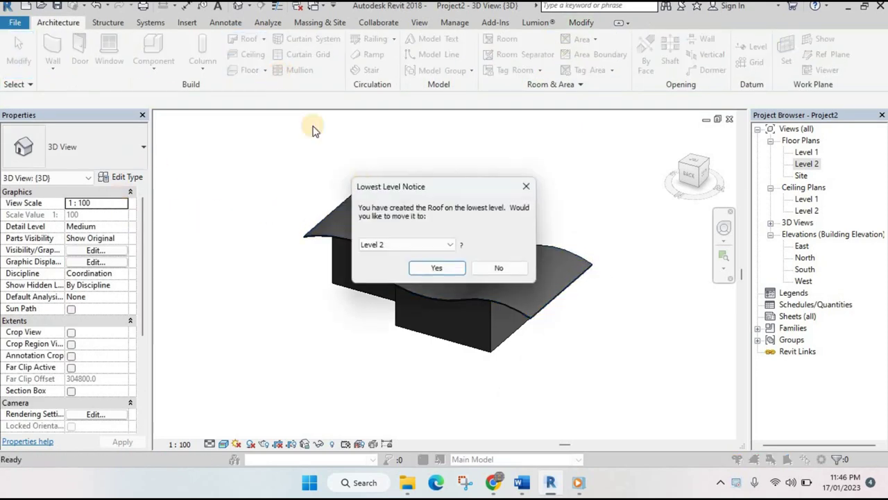
{"action": "left_click", "coordinate": [500, 268]}
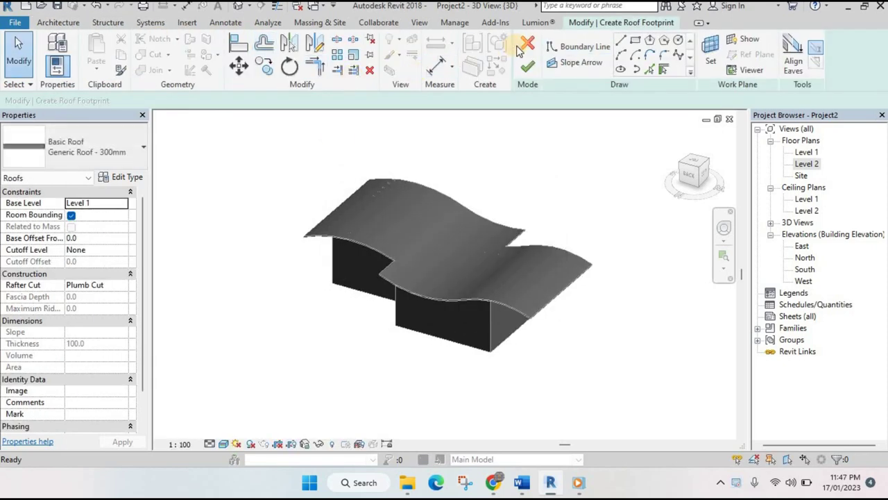
{"action": "left_click", "coordinate": [517, 44]}
{"action": "left_click", "coordinate": [262, 38]}
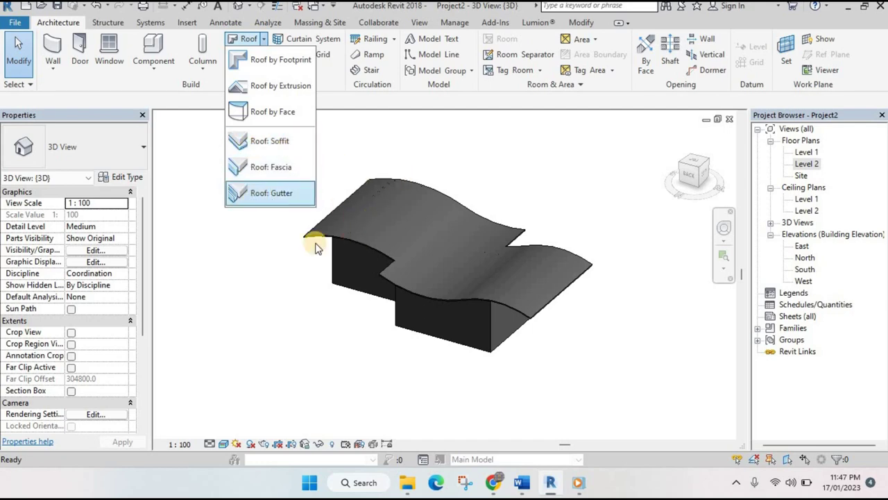
{"action": "left_click", "coordinate": [258, 290]}
{"action": "left_click", "coordinate": [424, 278]}
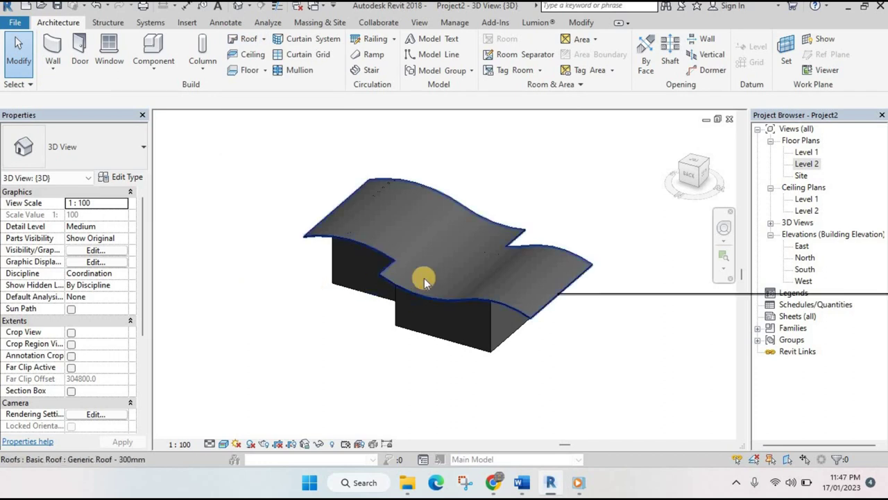
{"action": "scroll", "coordinate": [425, 267], "scroll_direction": "up", "scroll_amount": 4}
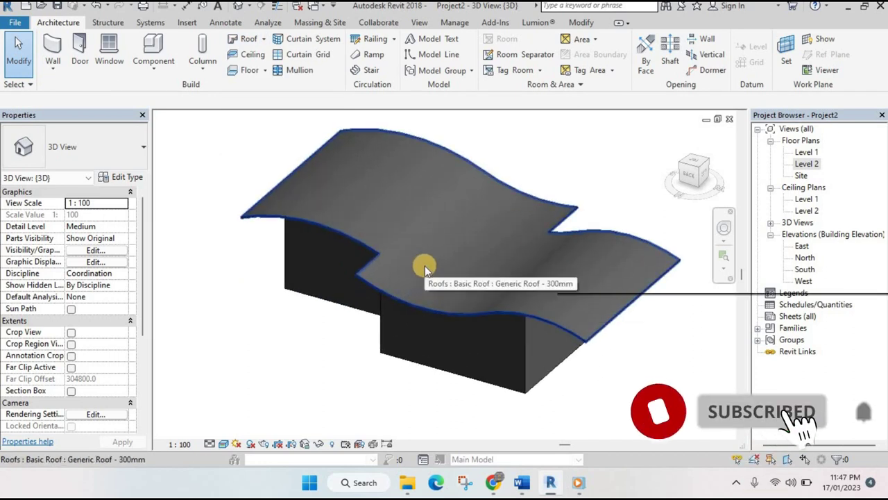